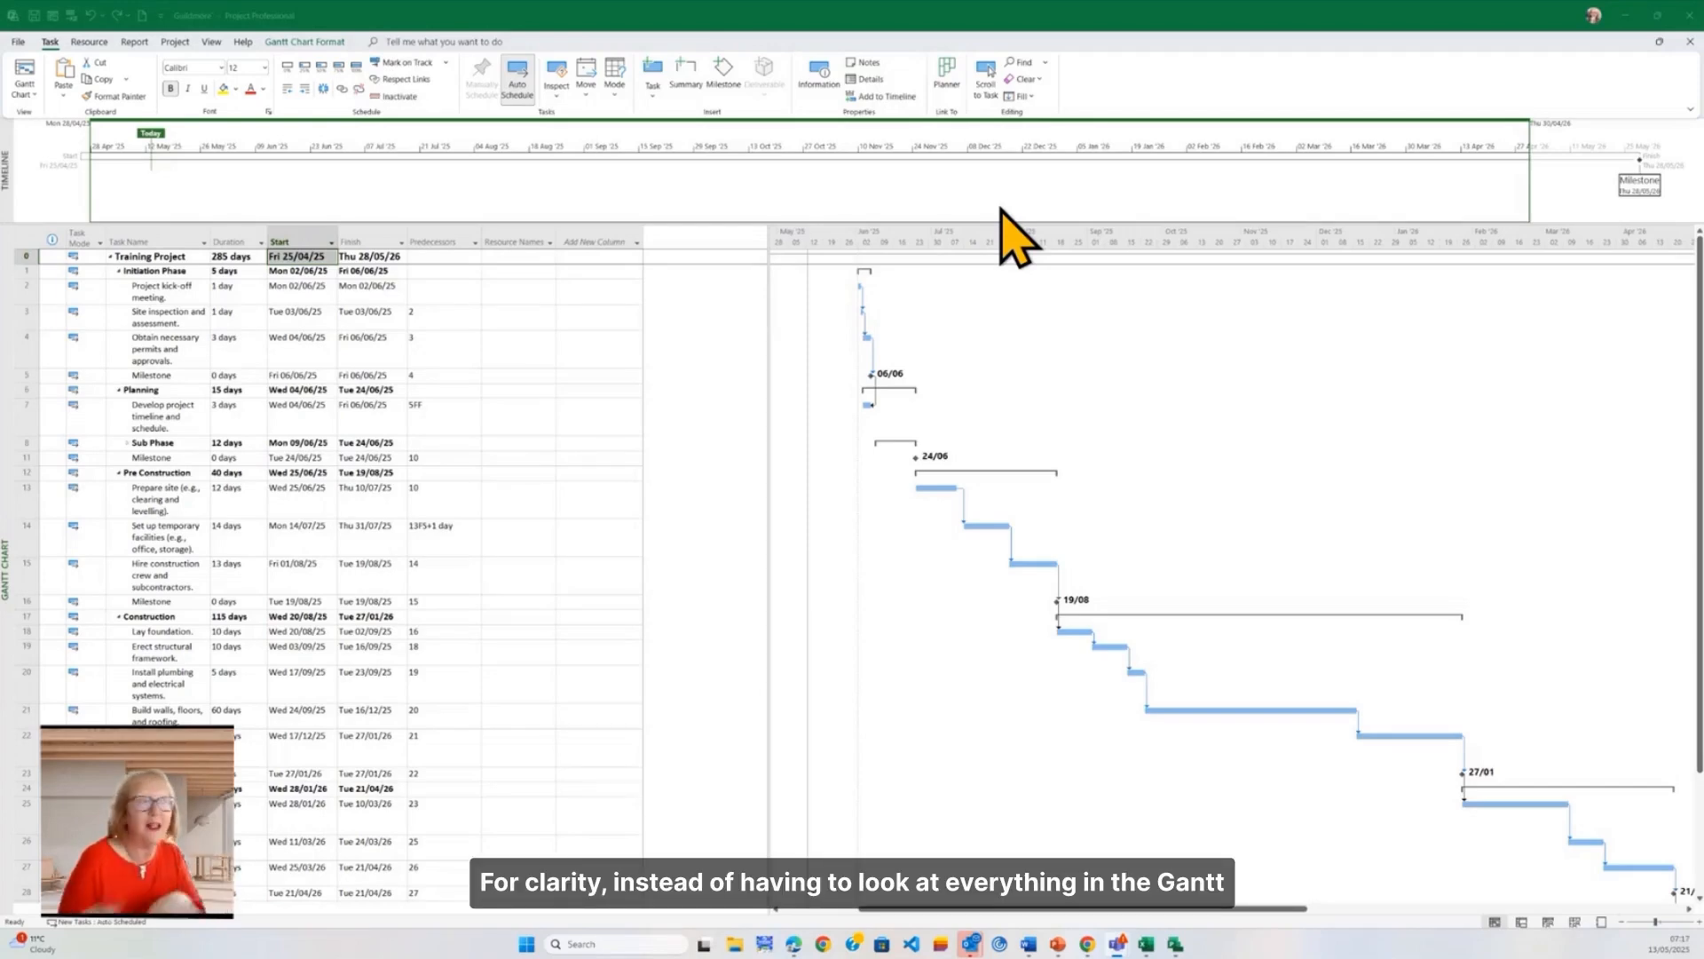
Check the timeline's view options and look through the project's task list
click(219, 44)
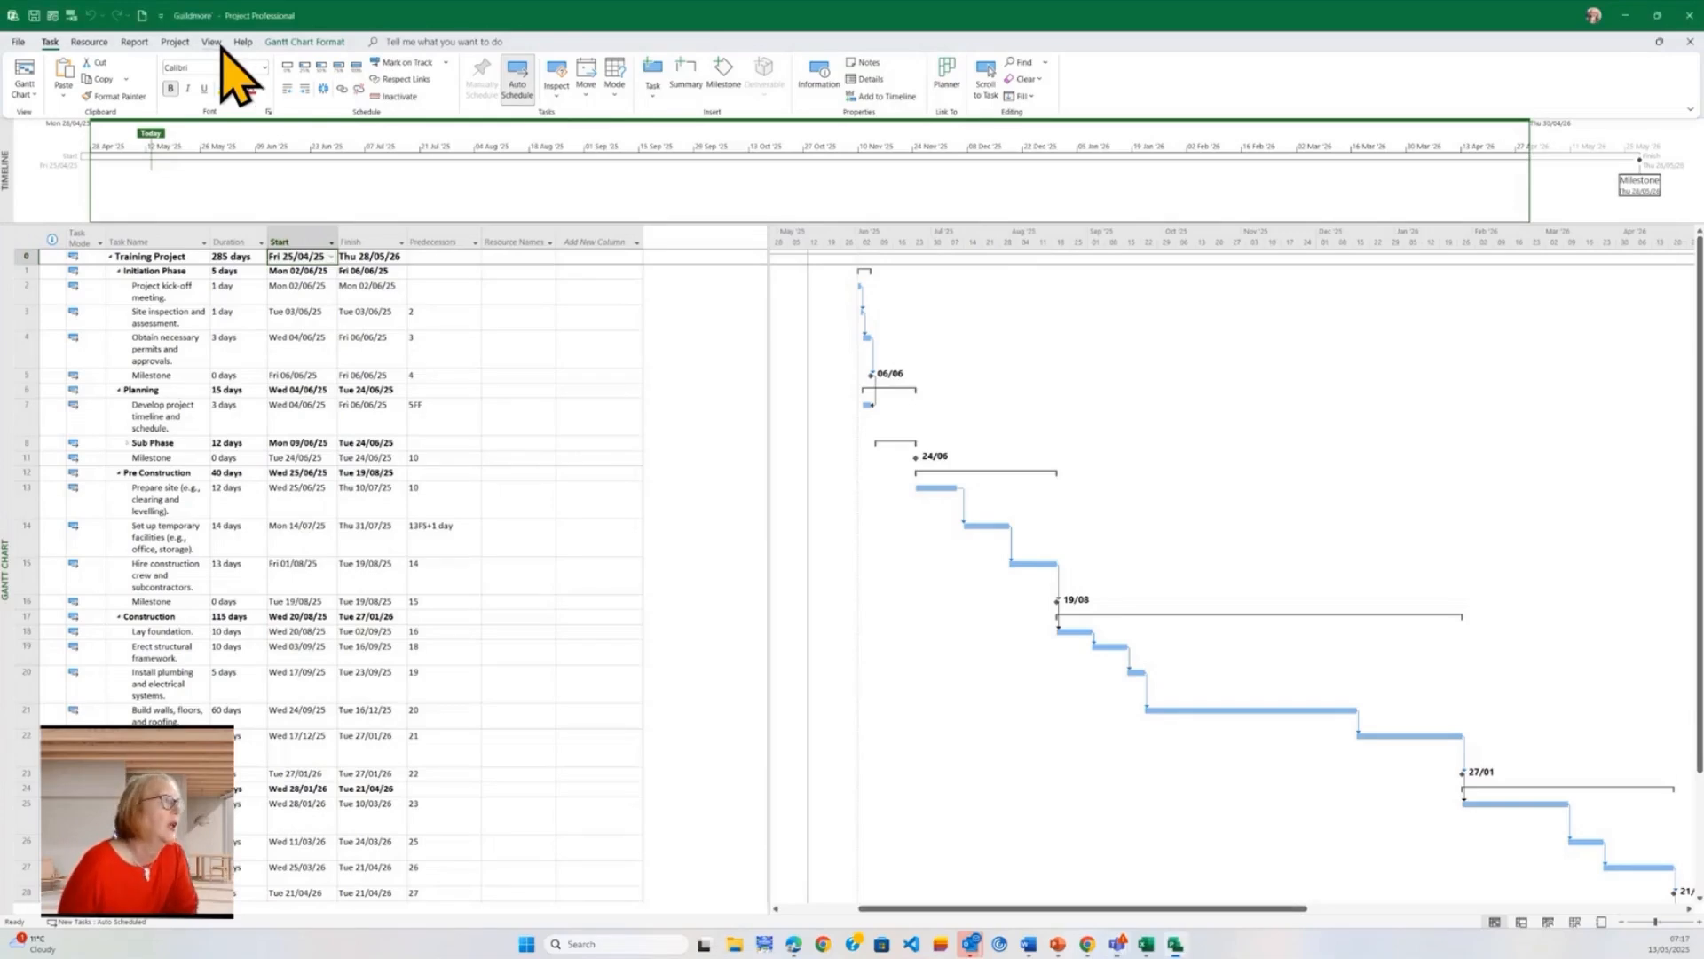
click(211, 43)
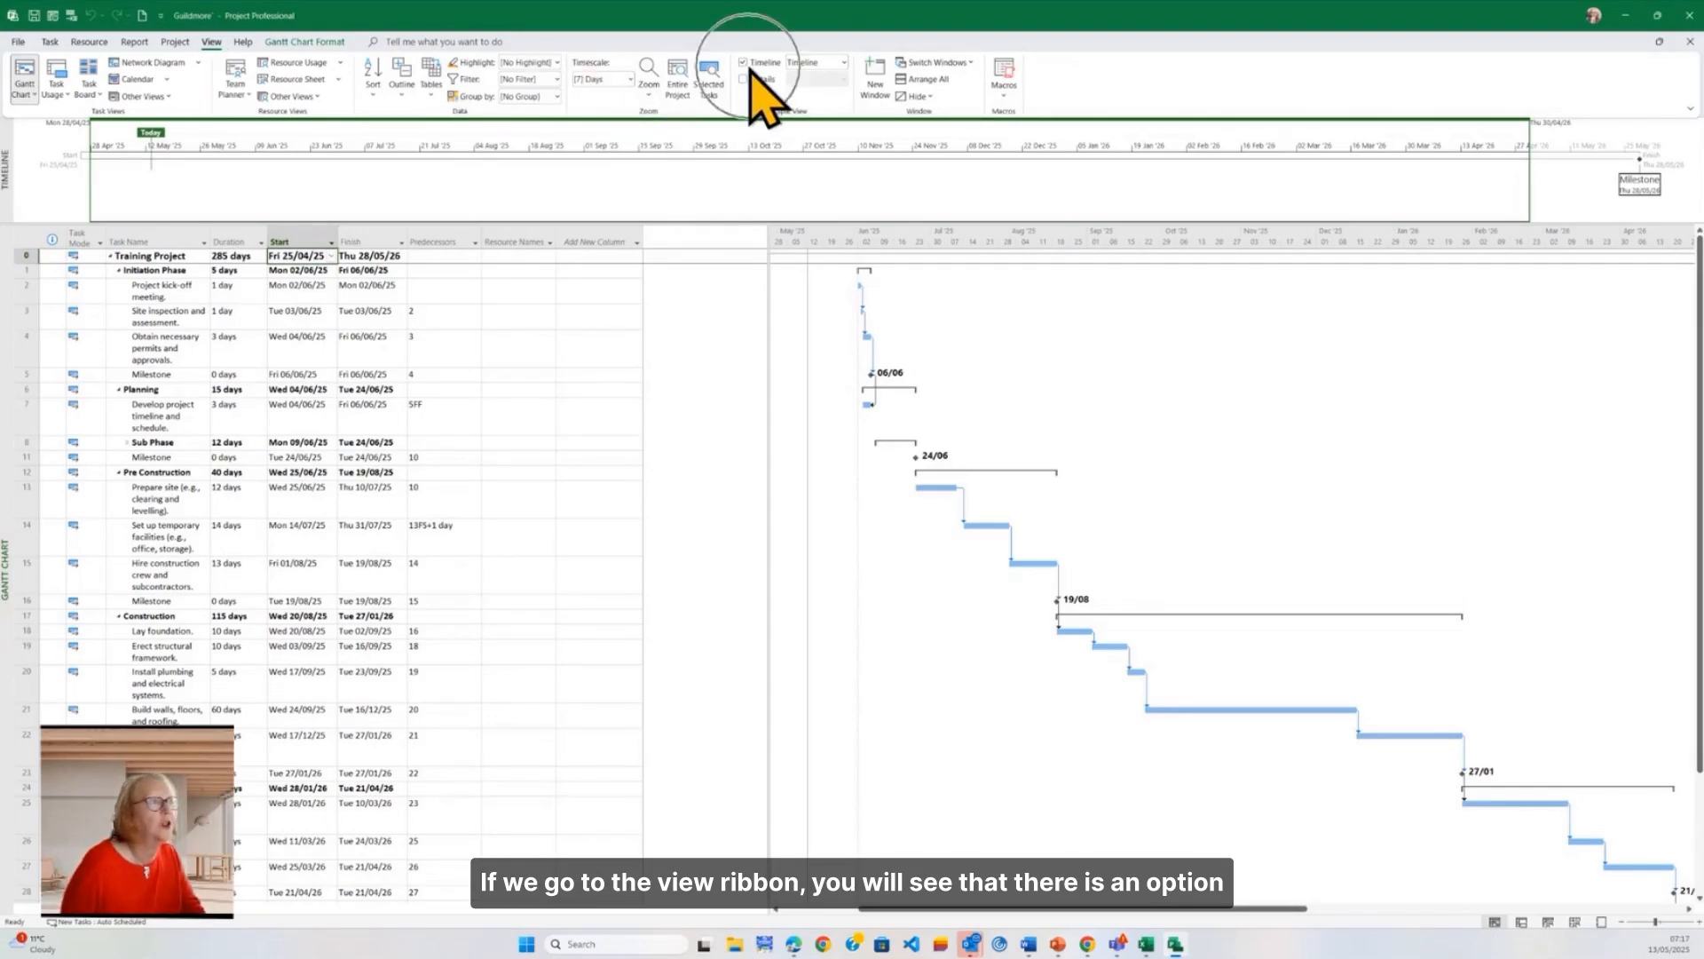
click(844, 62)
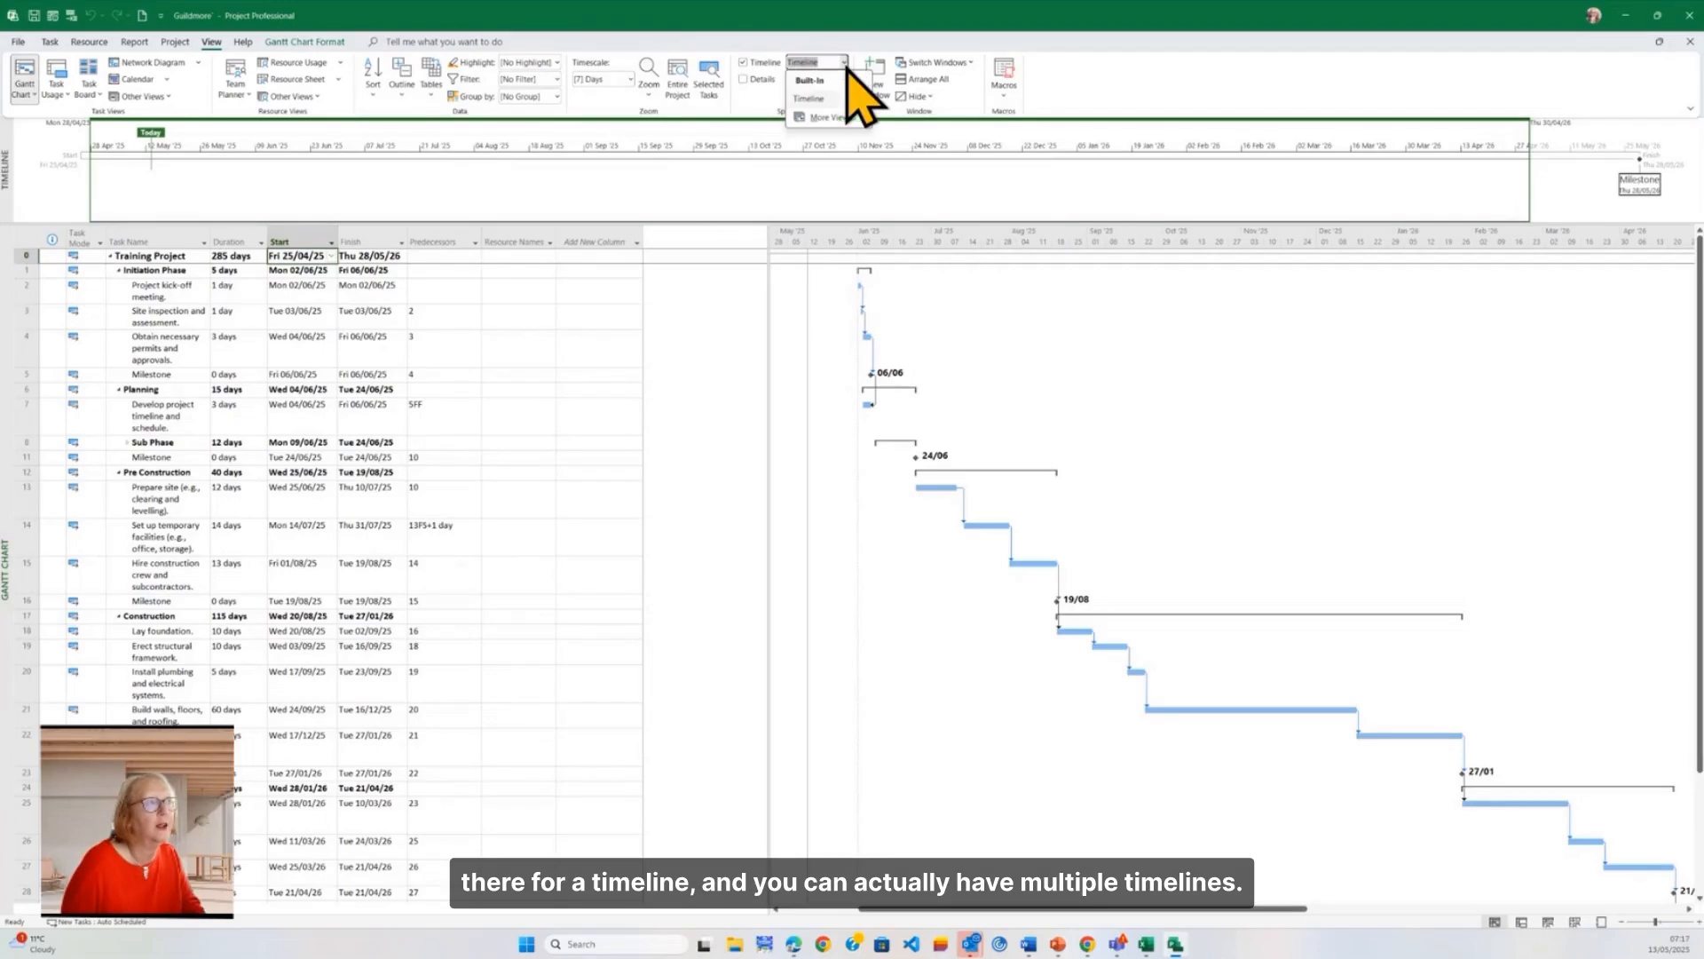
click(846, 65)
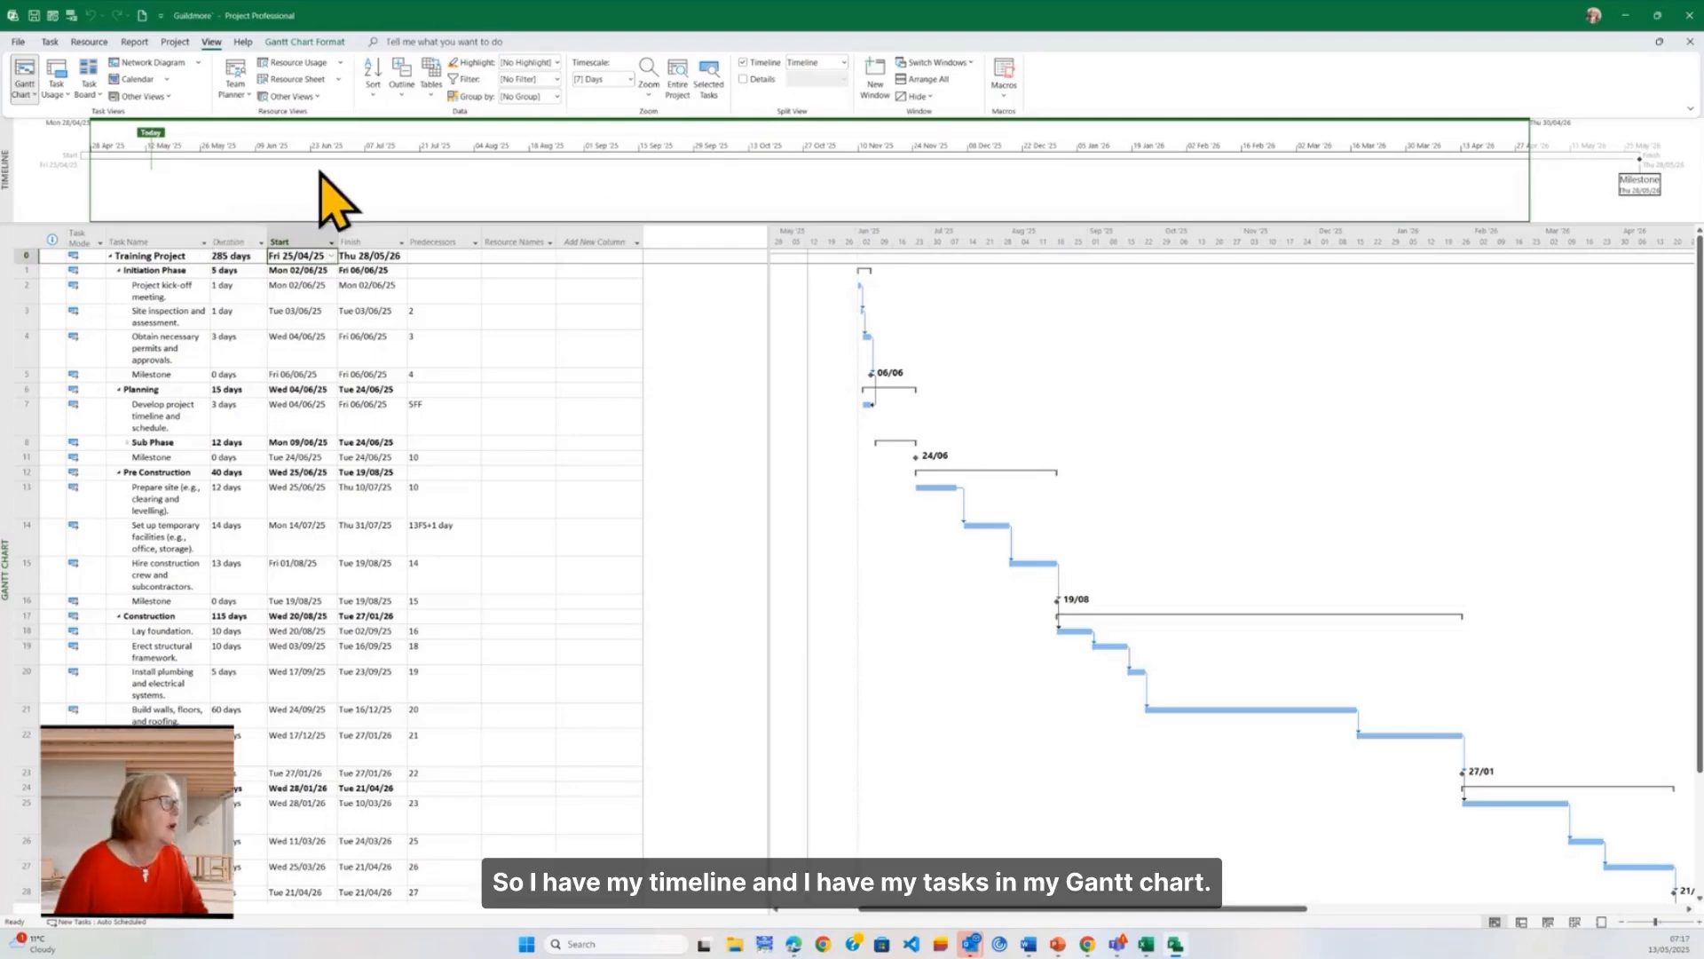
scroll(498, 429, down, 5)
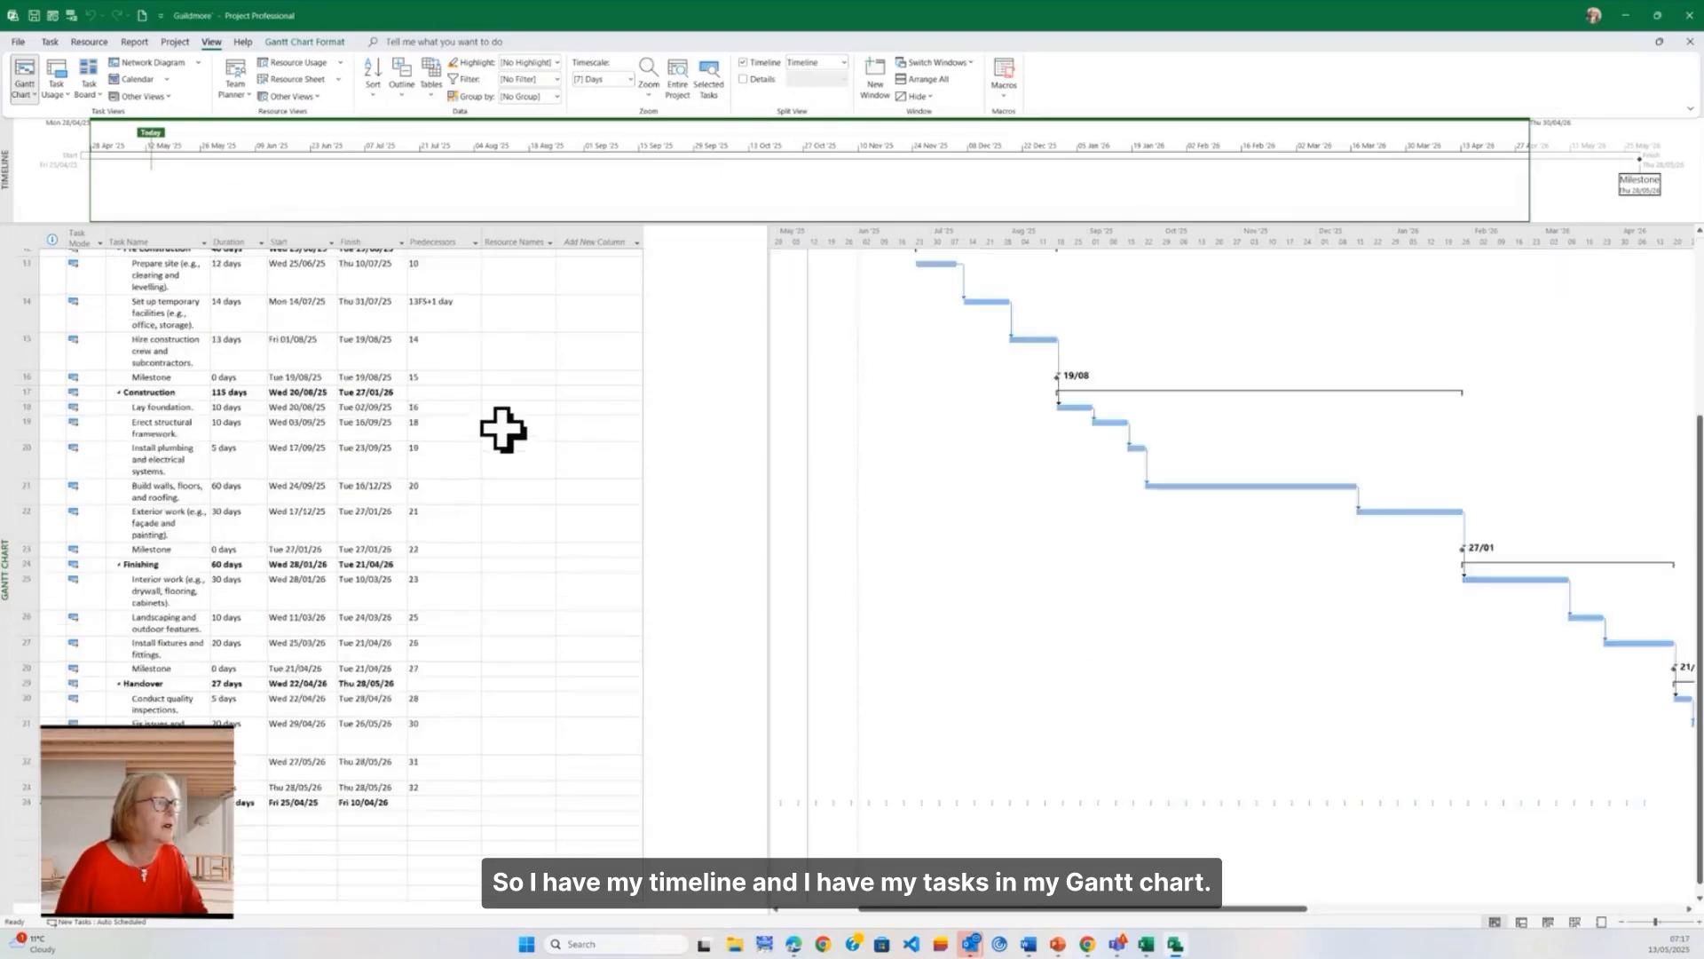
scroll(444, 436, up, 5)
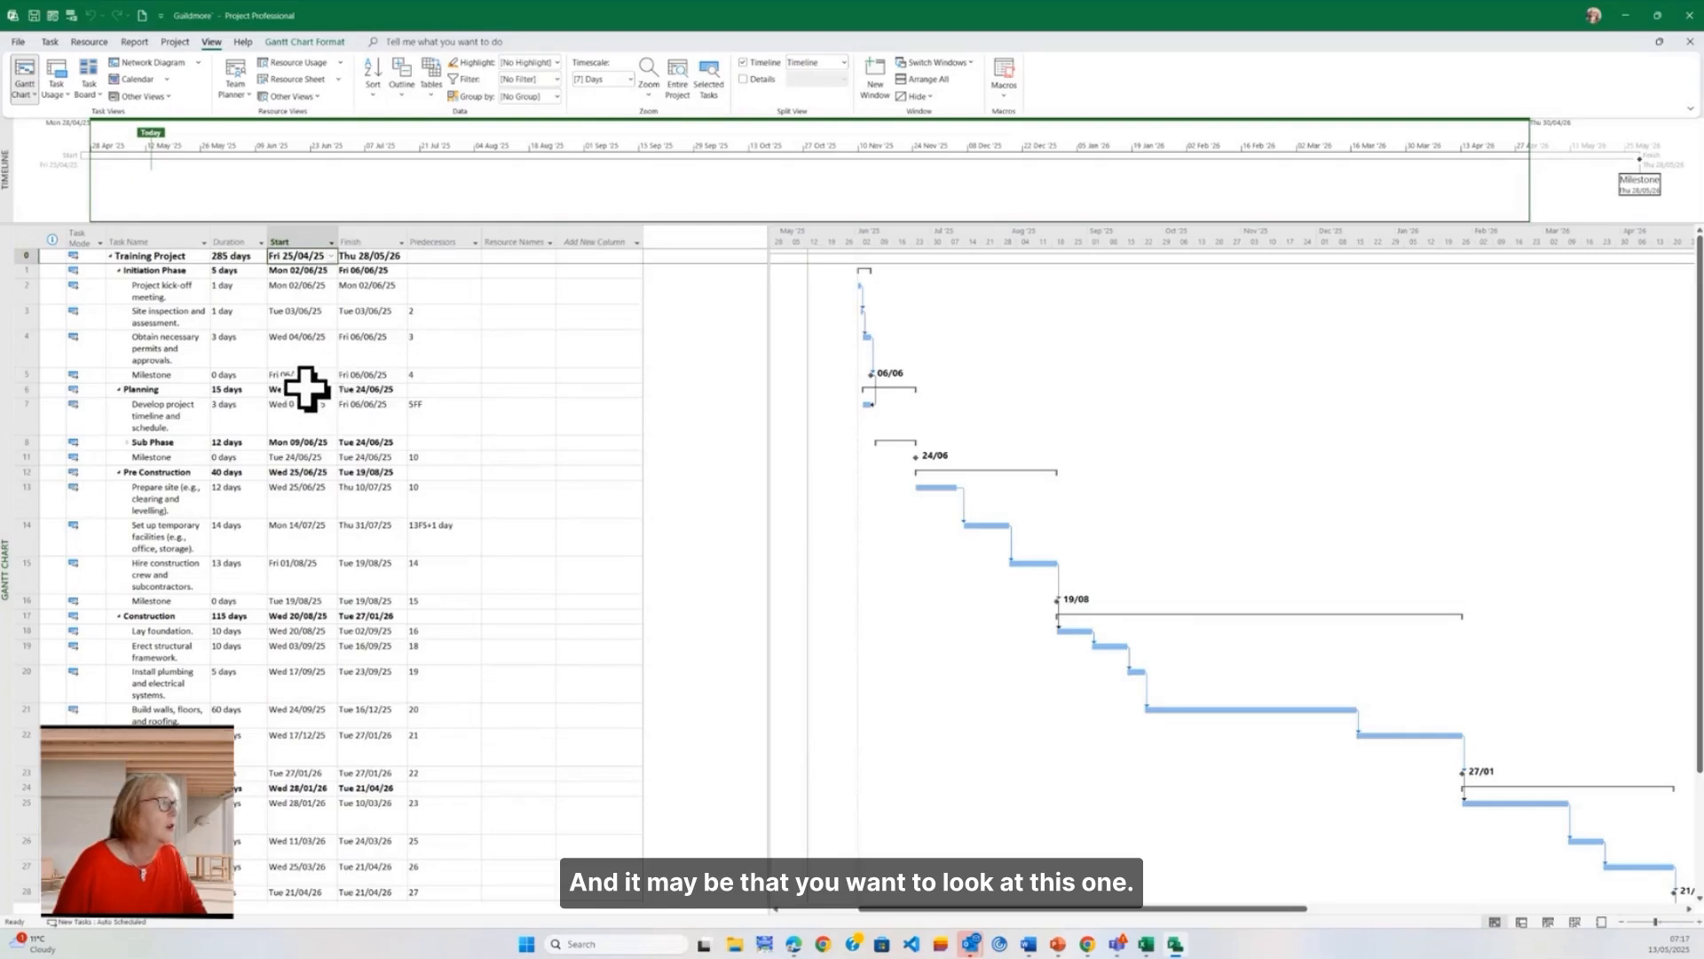
Add the tasks "Project kick-off meeting" and "Develop project timeline and schedule" to the timeline
right_click(176, 291)
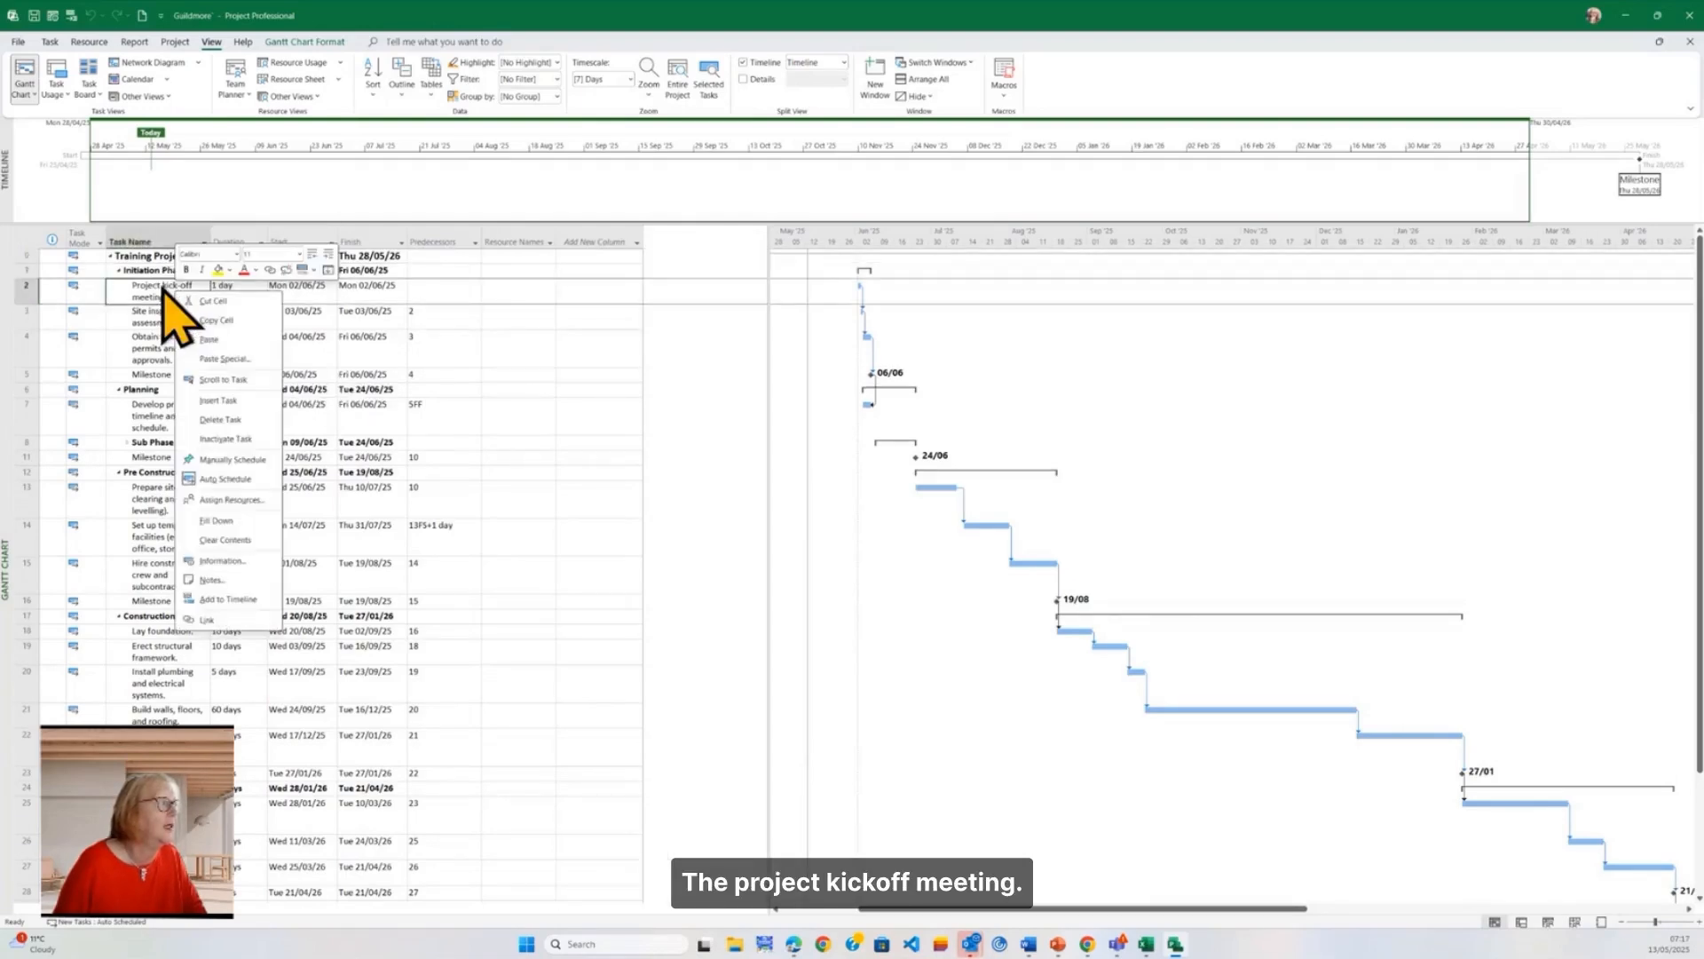
click(228, 597)
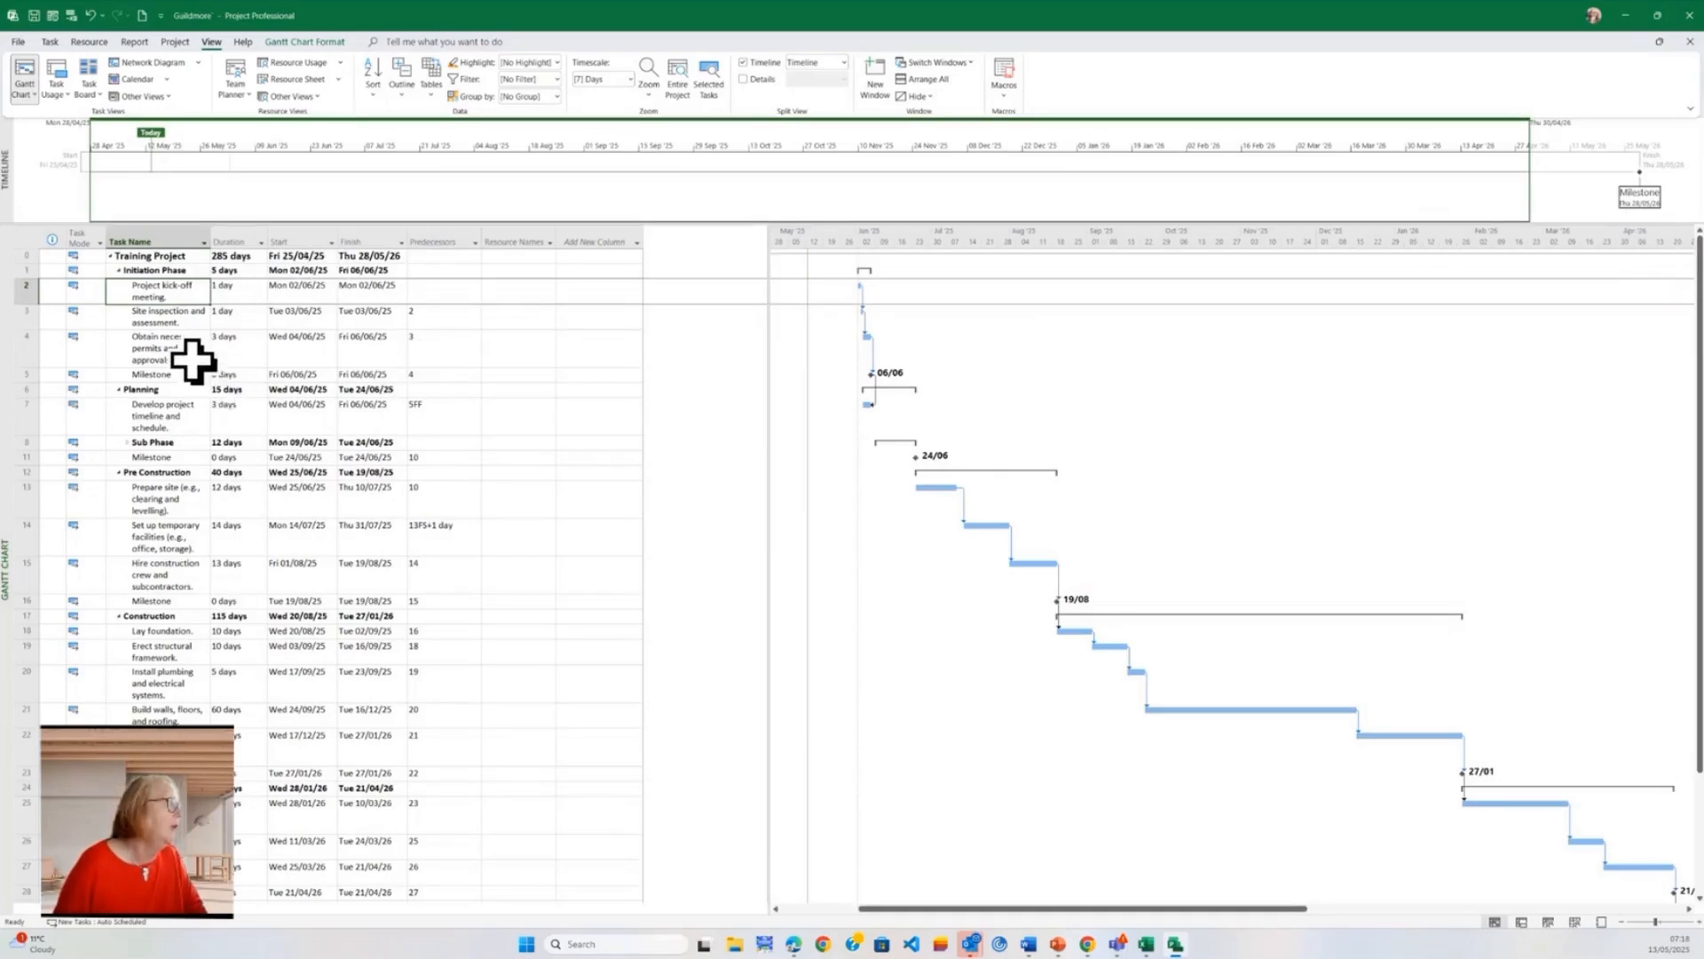
right_click(180, 417)
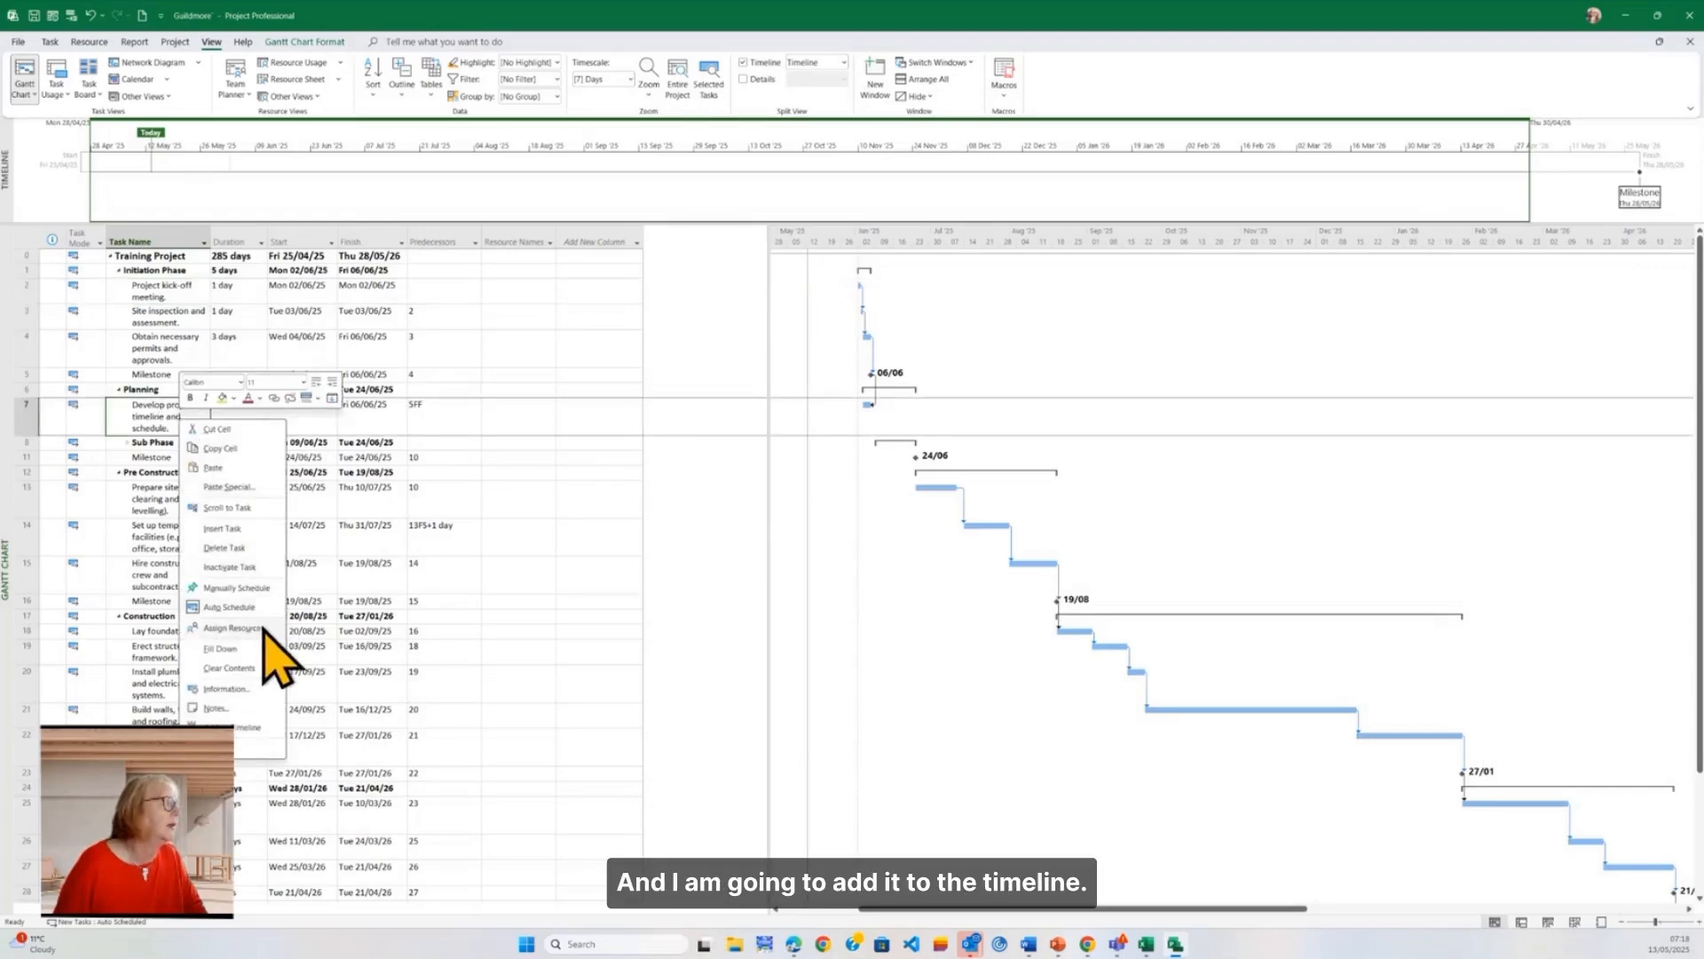
click(254, 723)
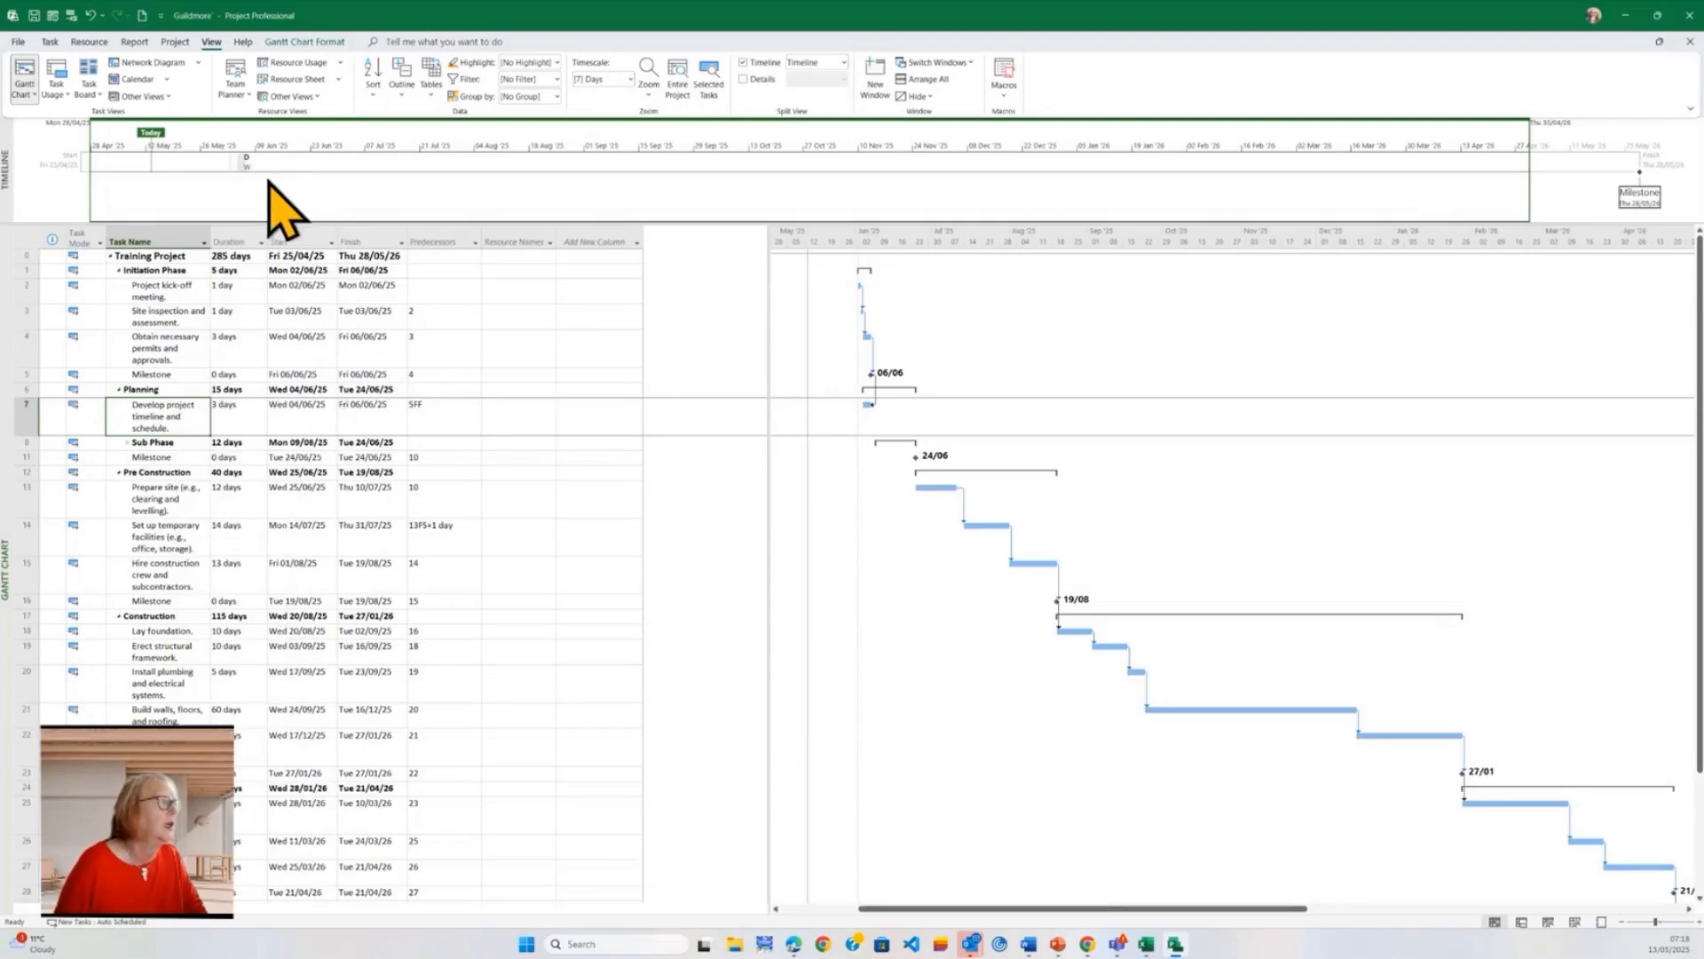
mouse_move(246, 169)
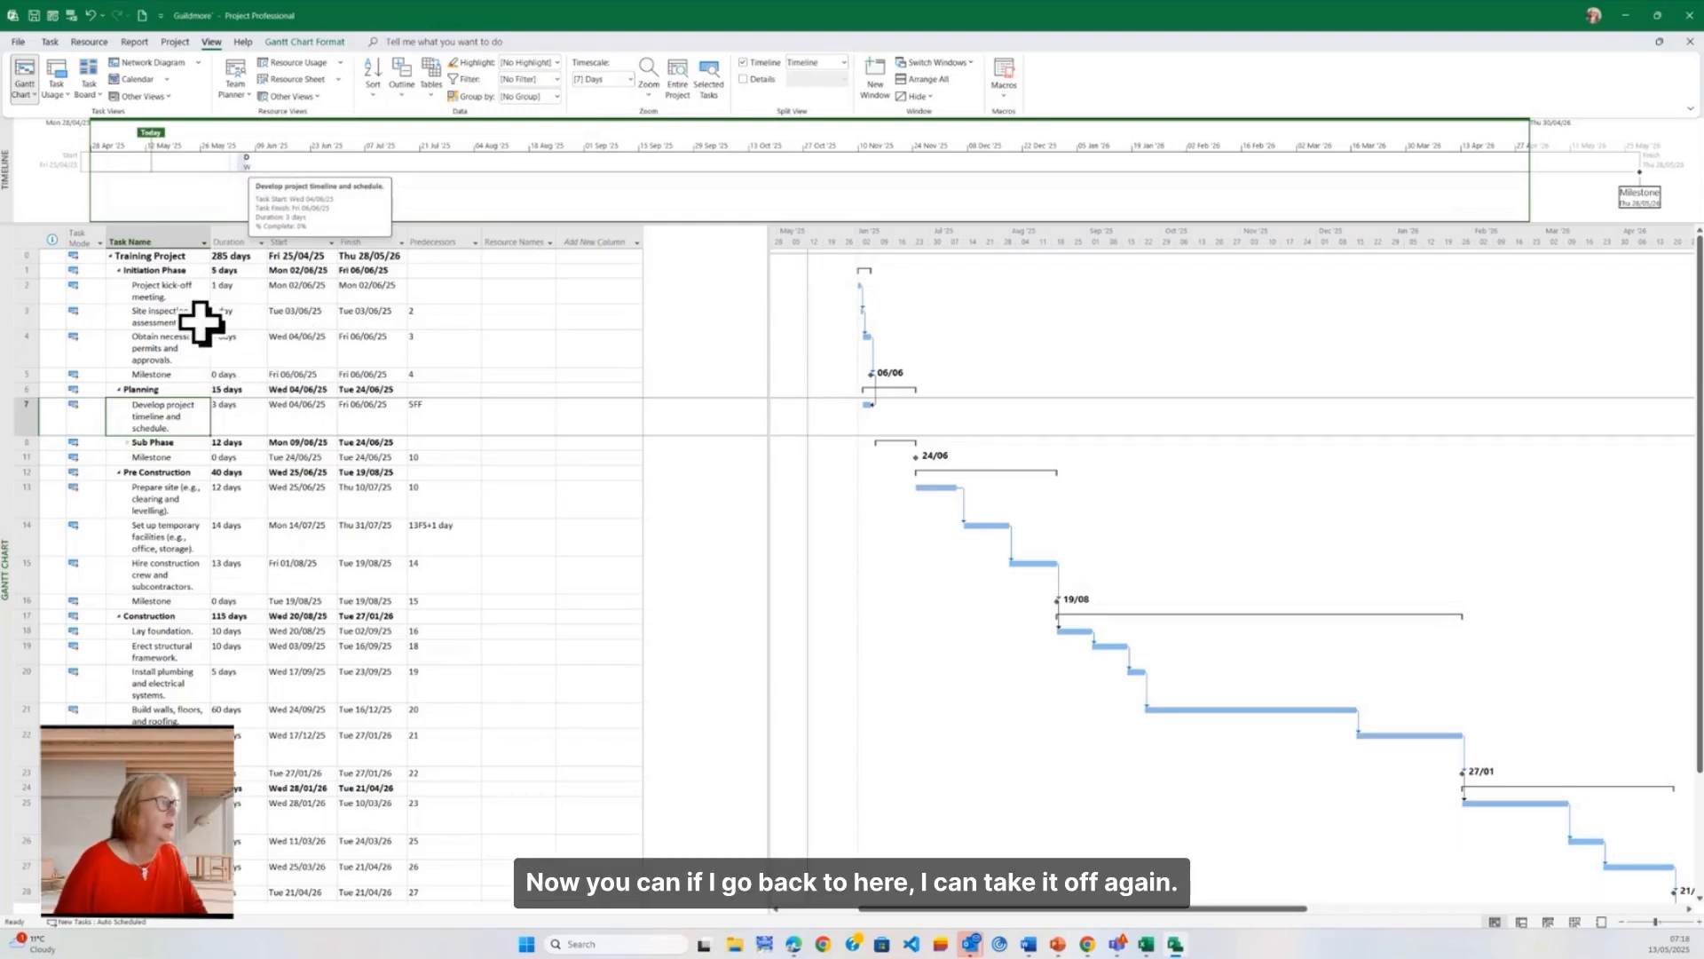
Review the timeline's date range settings and keep the project's start and finish dates
click(183, 293)
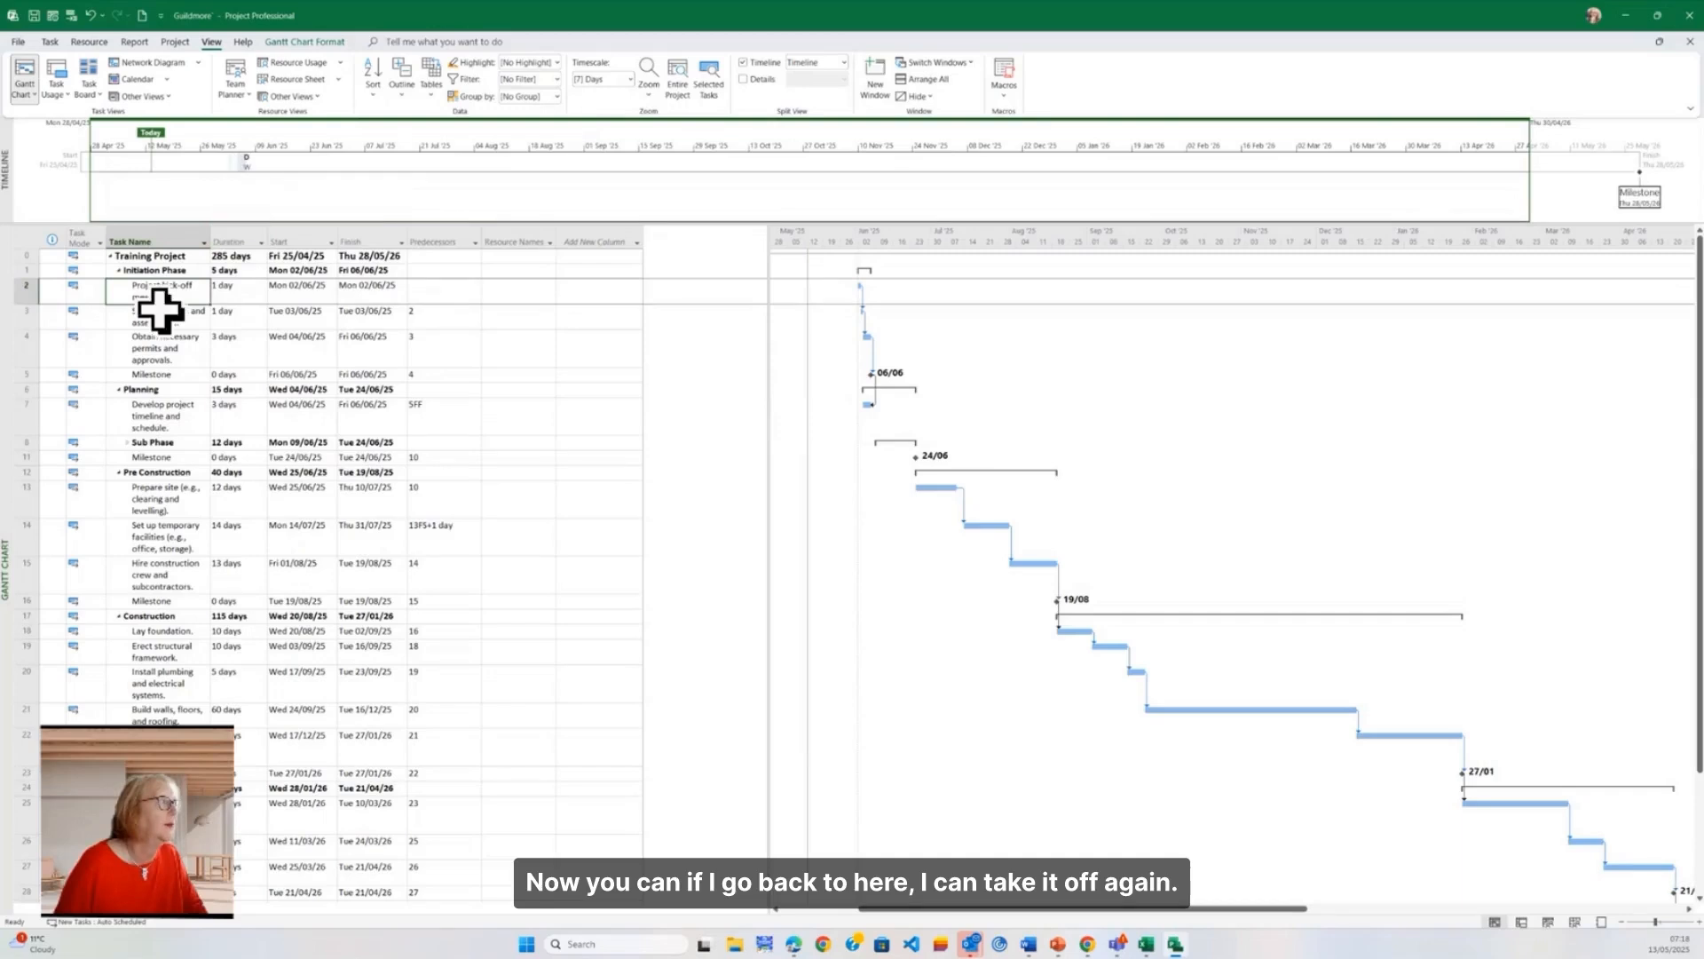
right_click(162, 295)
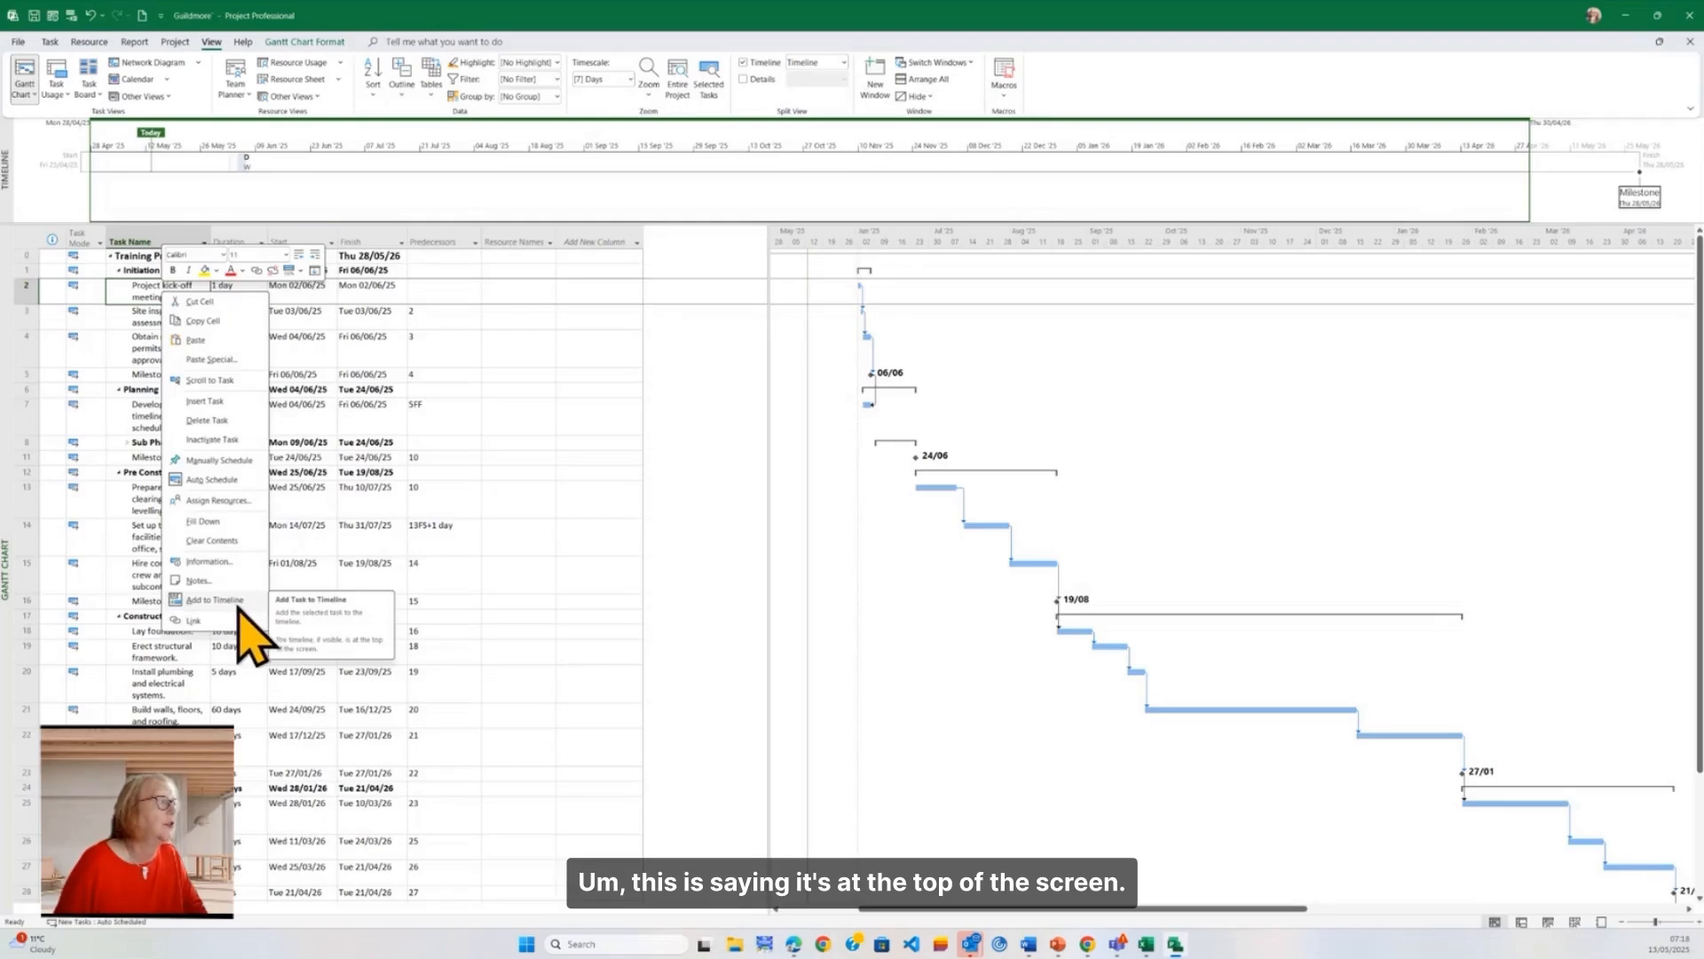
click(232, 166)
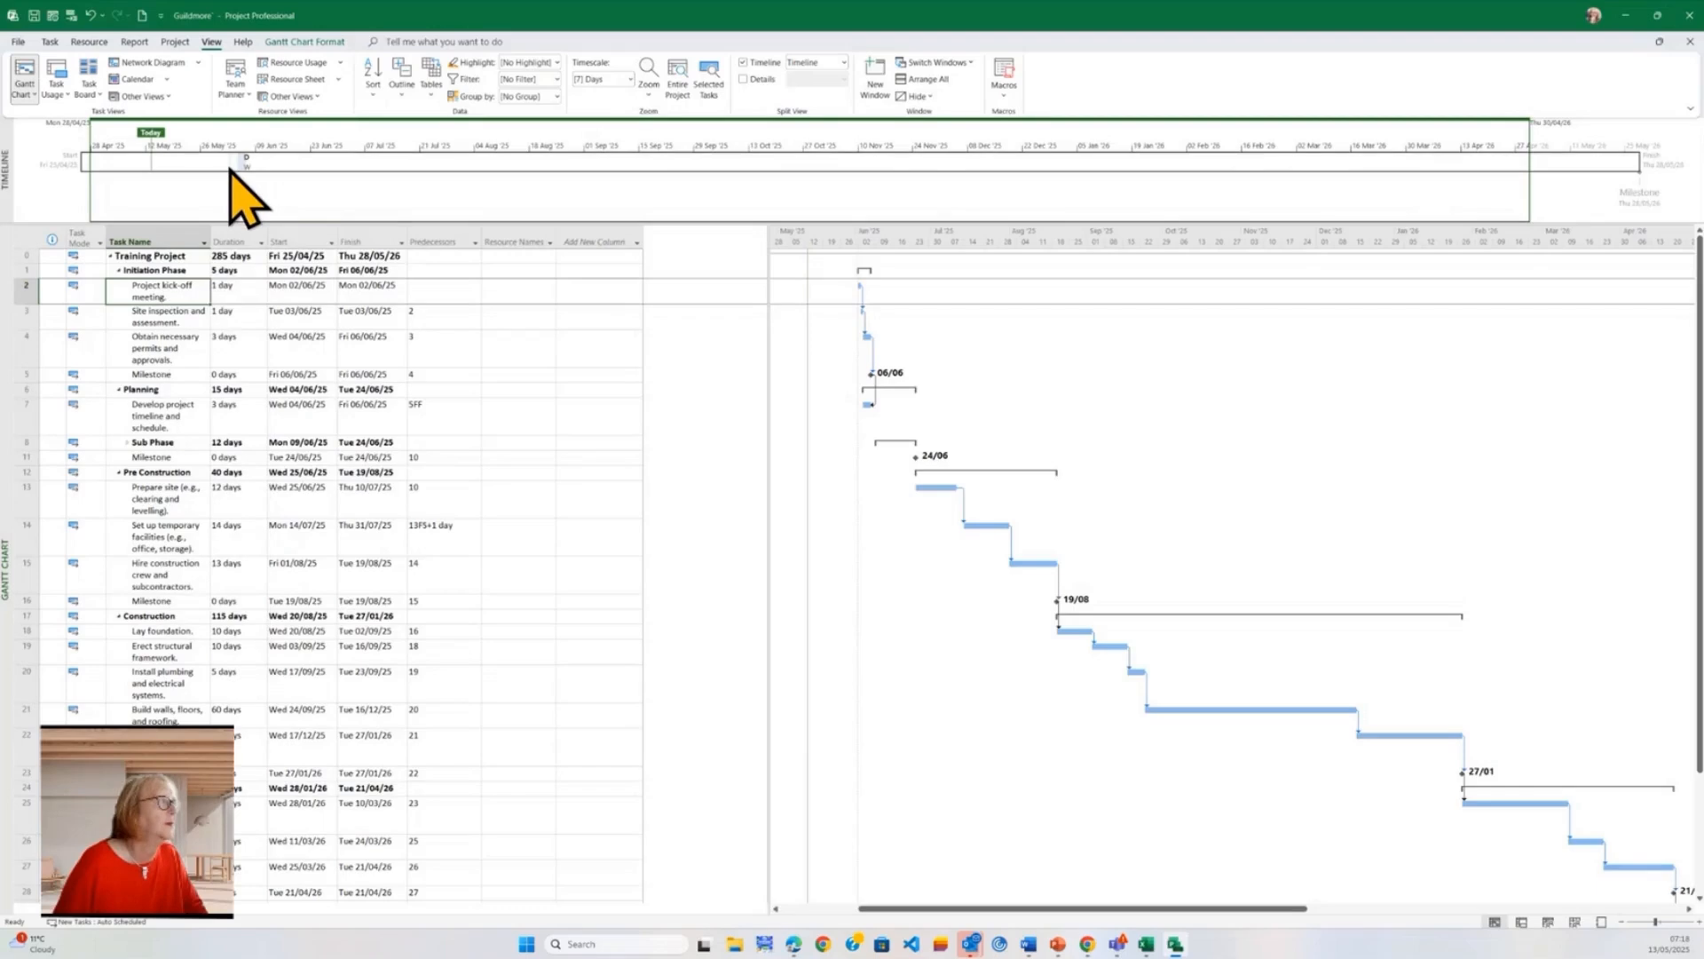
right_click(230, 168)
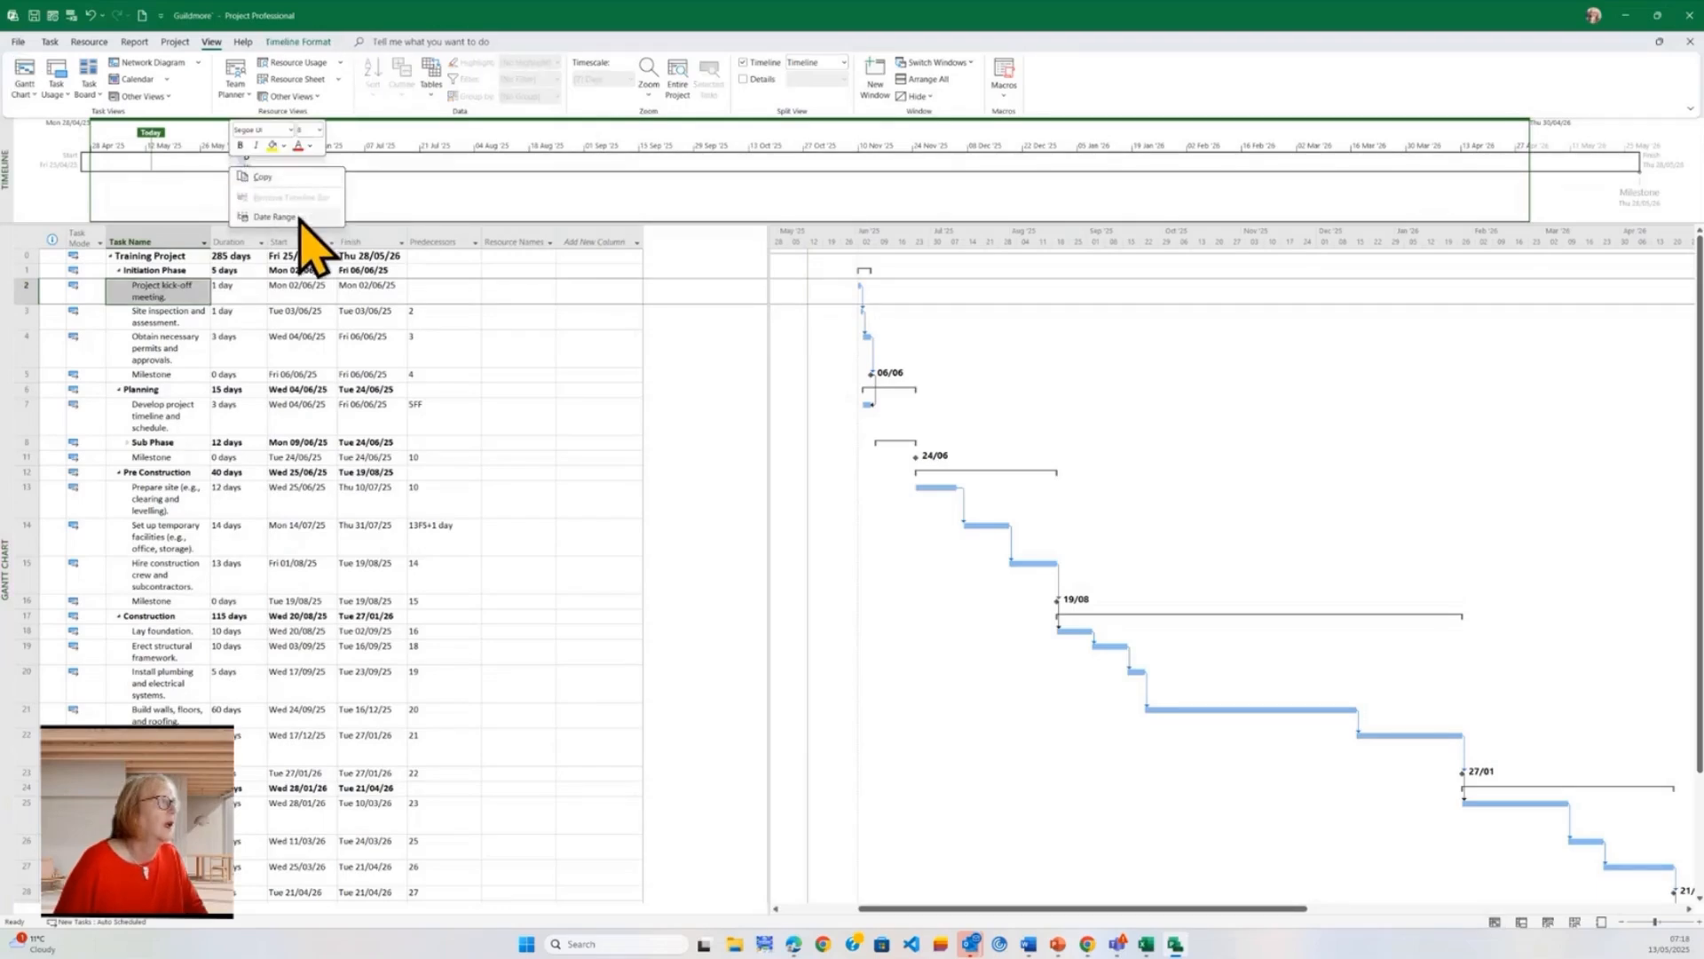
click(274, 217)
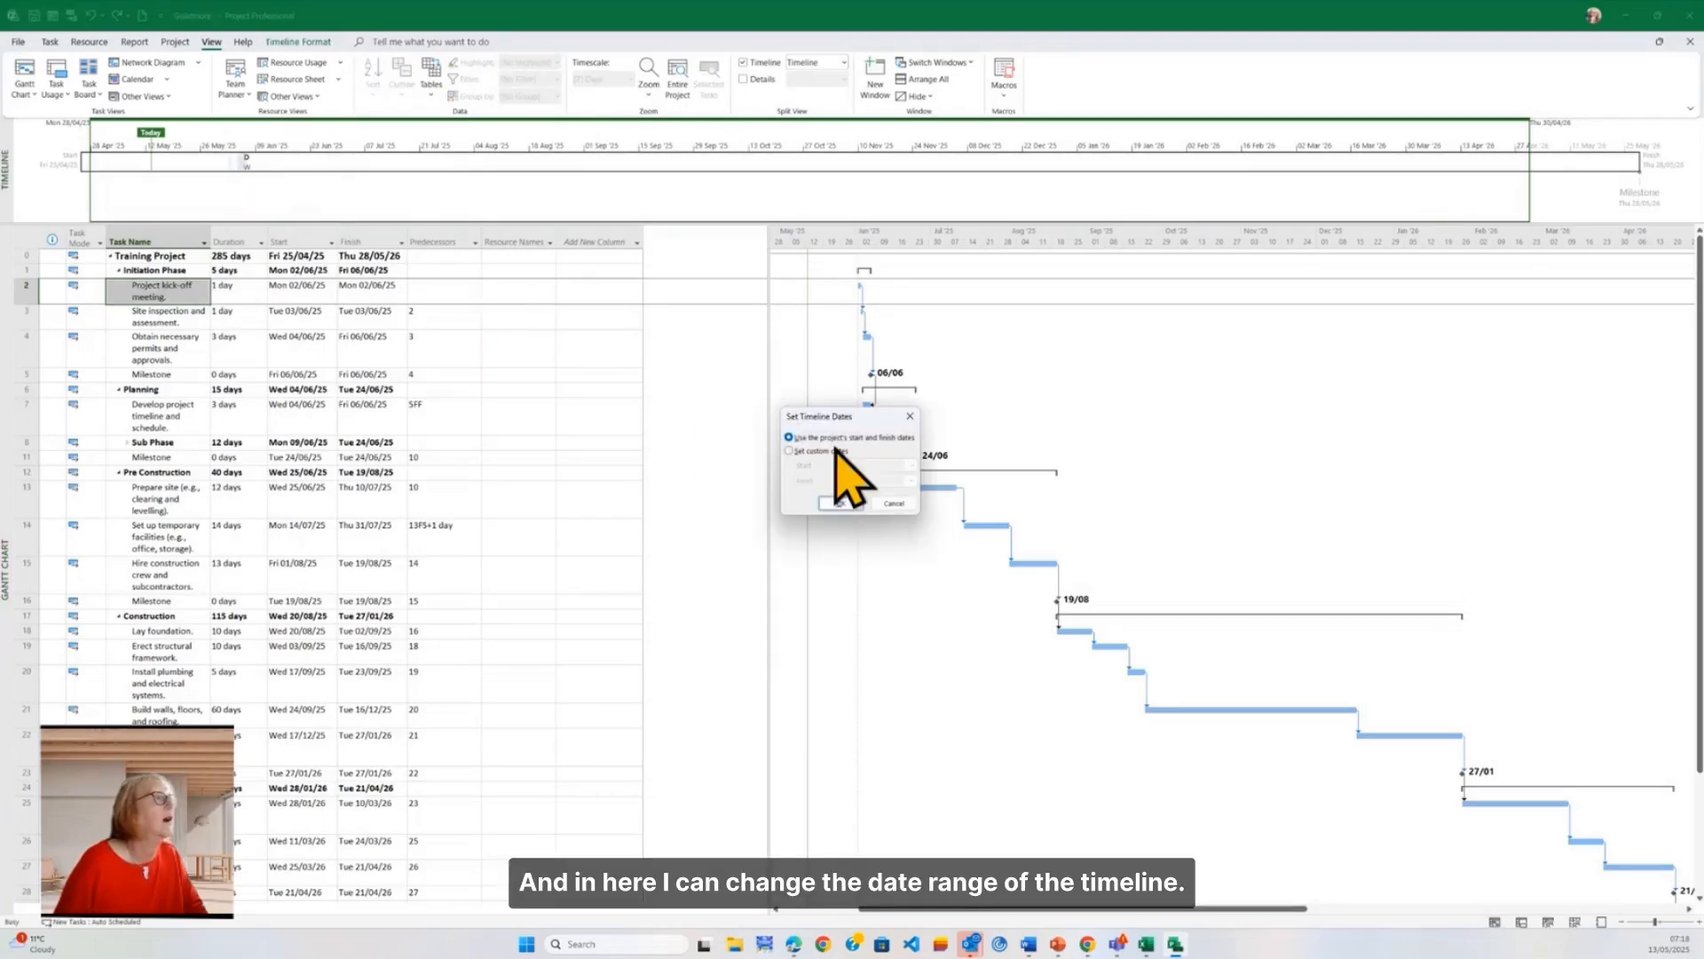
click(840, 503)
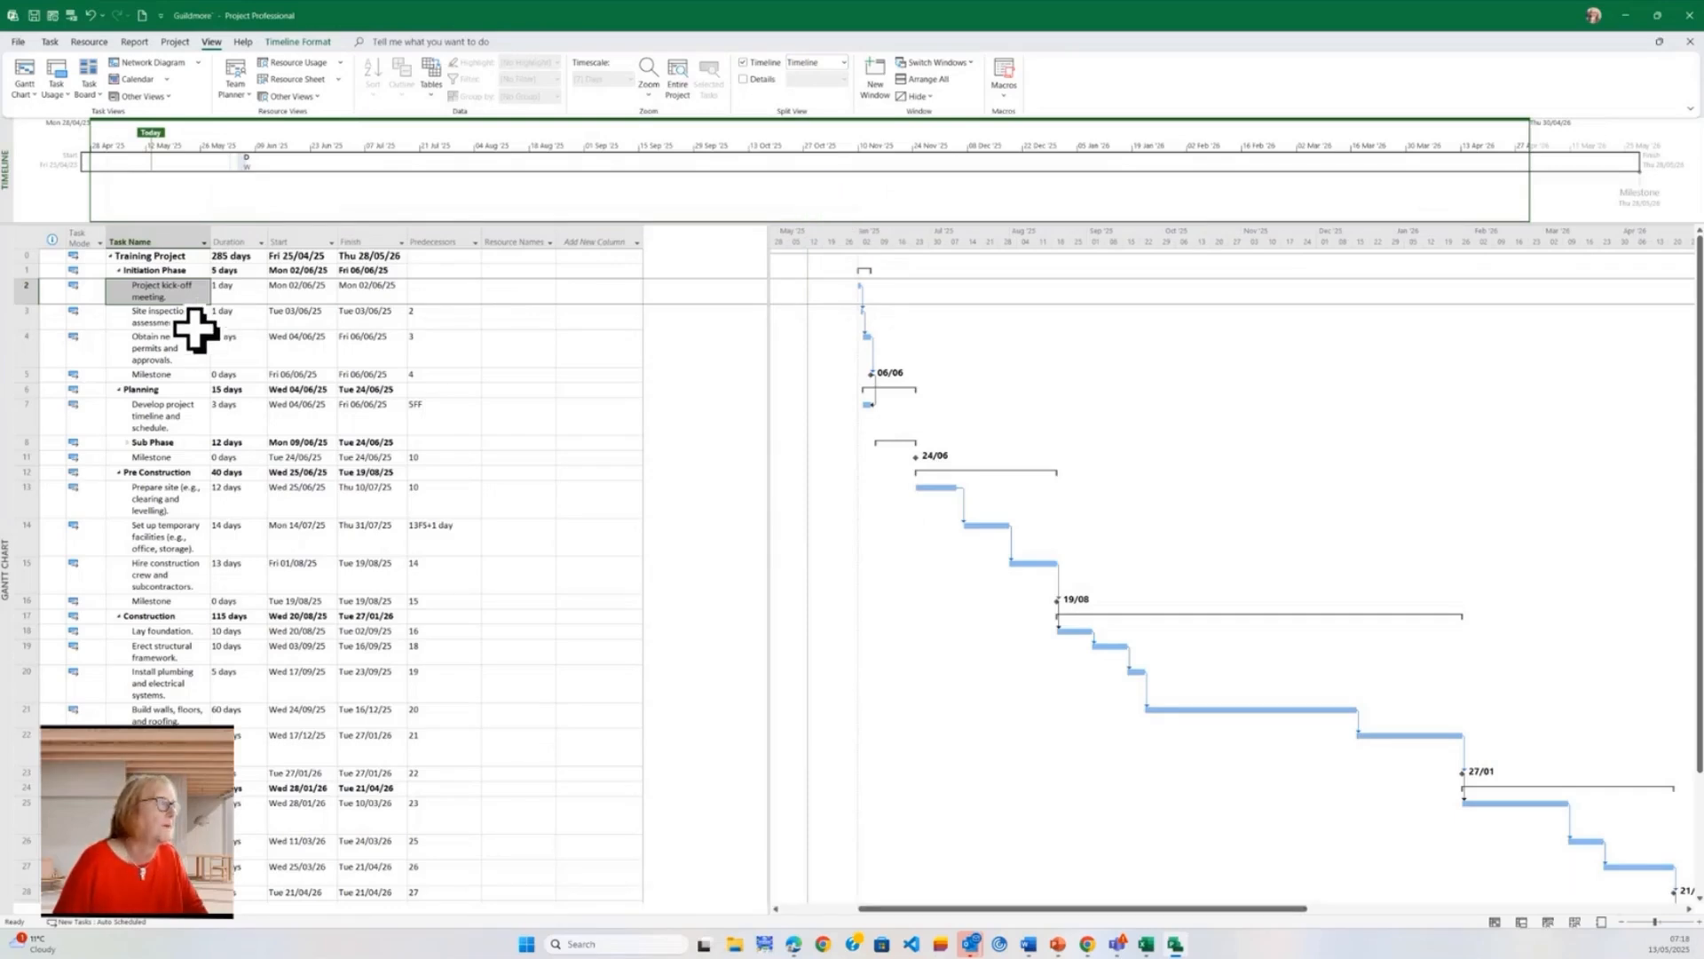
Add the milestones of the Initiation Phase, Pre Construction and Construction phases to the timeline together
click(197, 377)
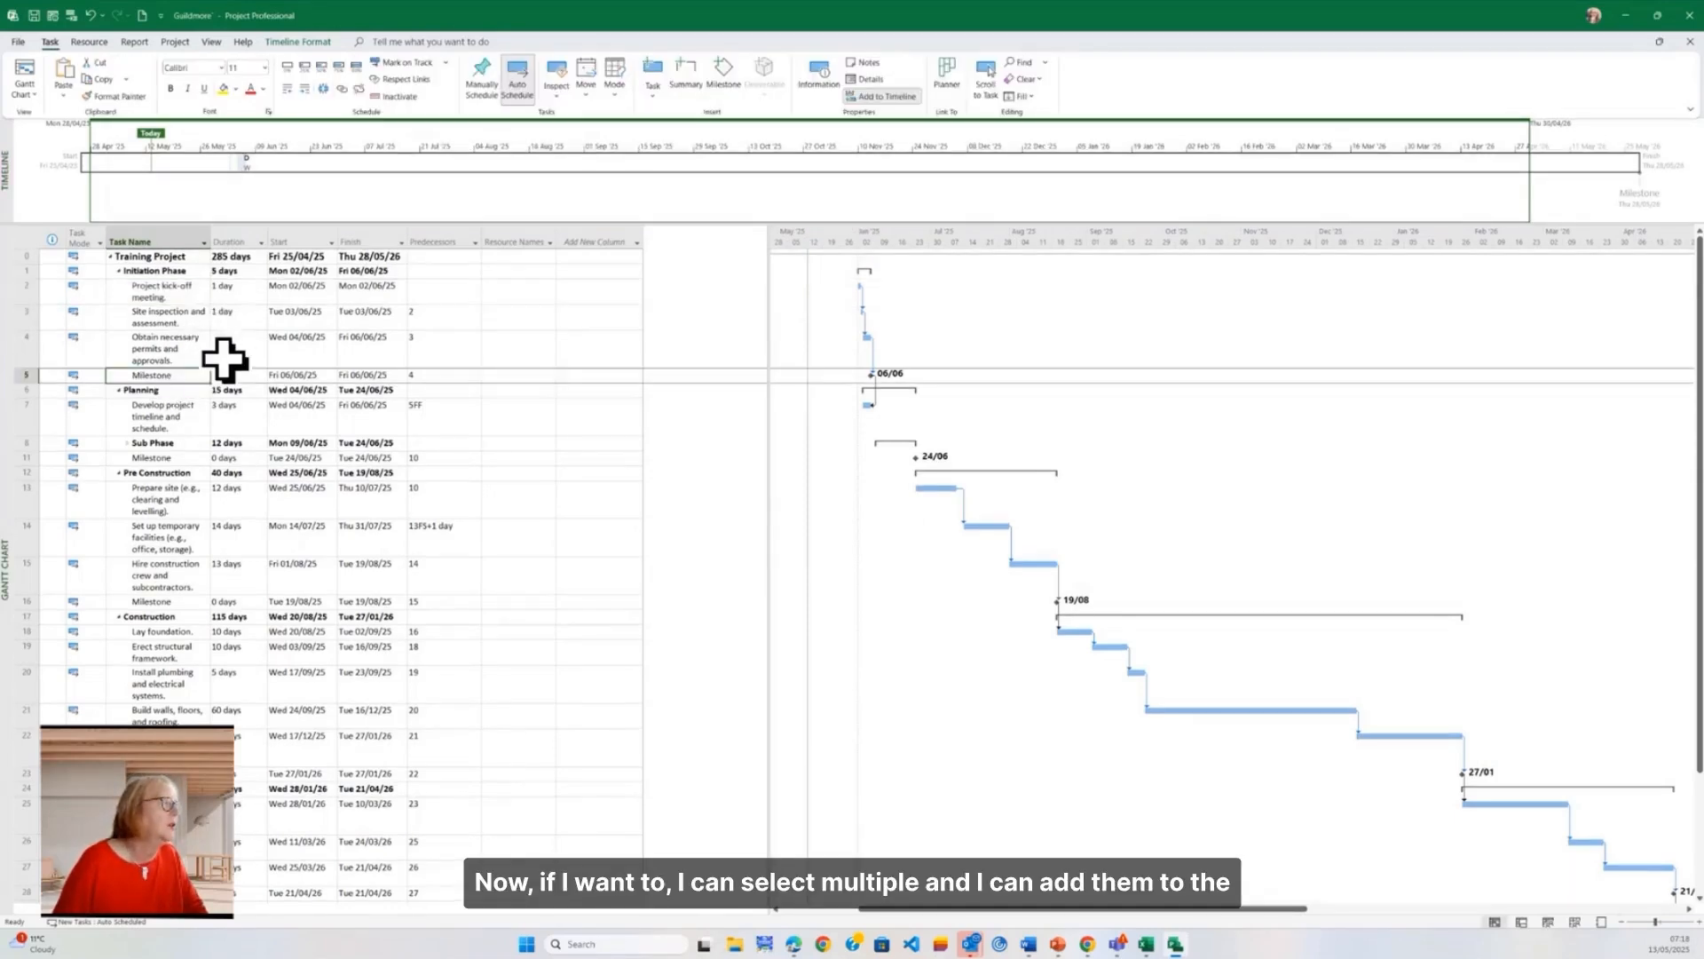
ctrl+click(175, 603)
ctrl+click(168, 774)
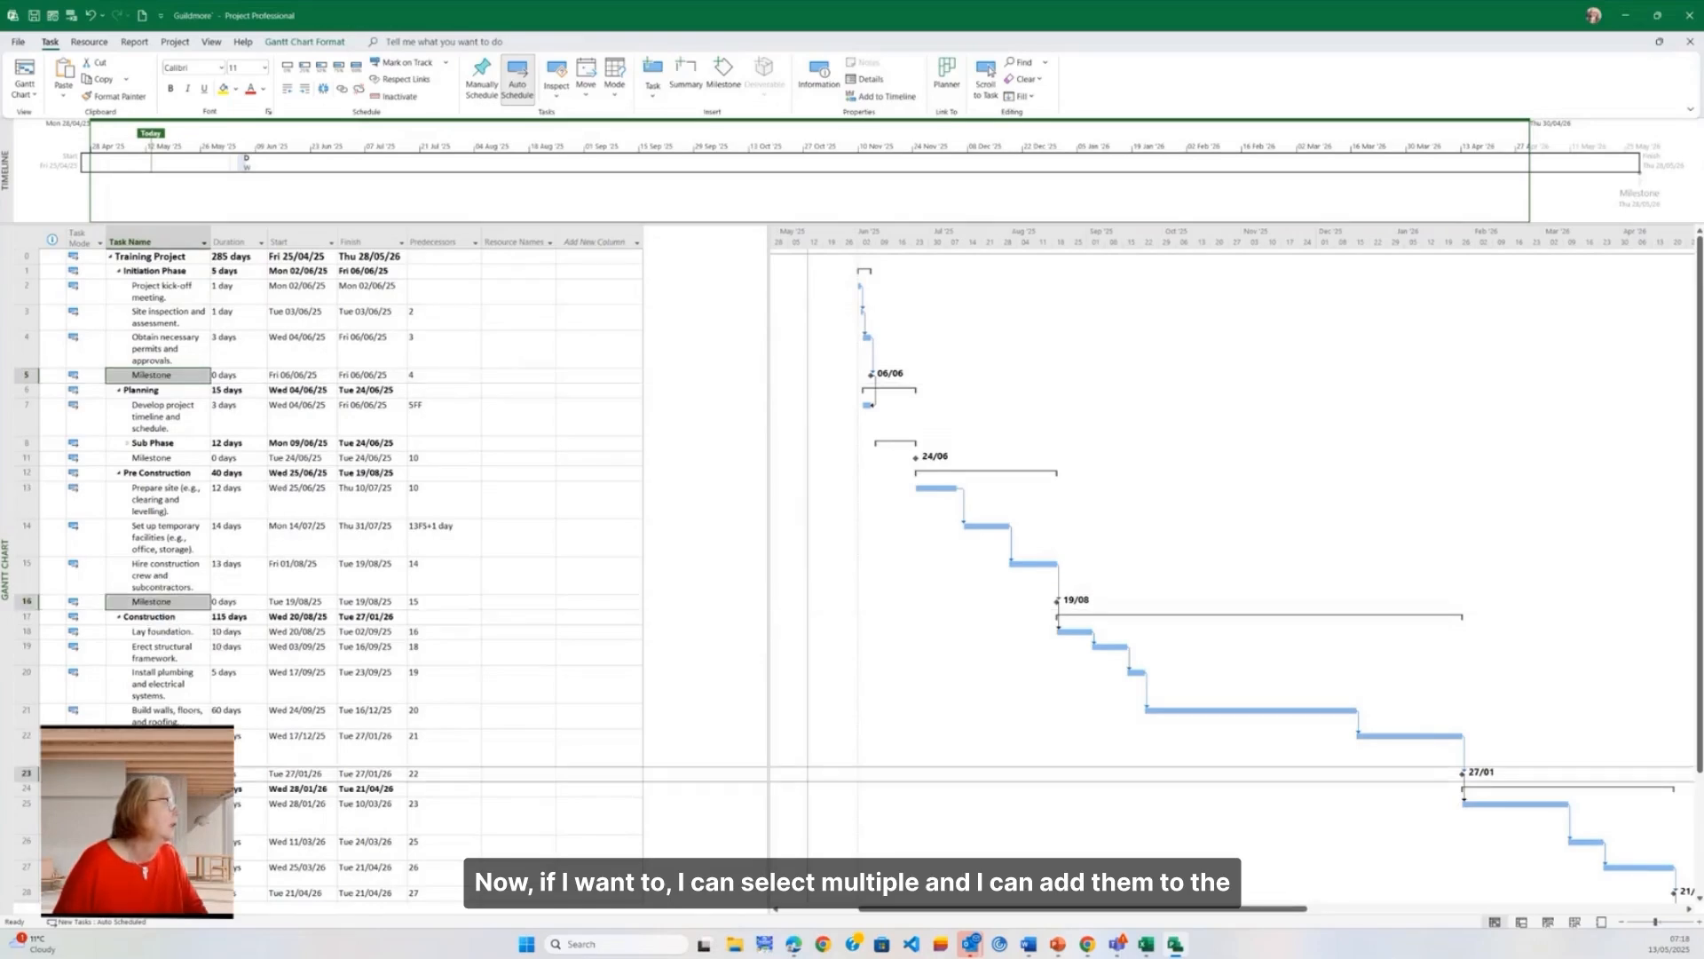
right_click(182, 774)
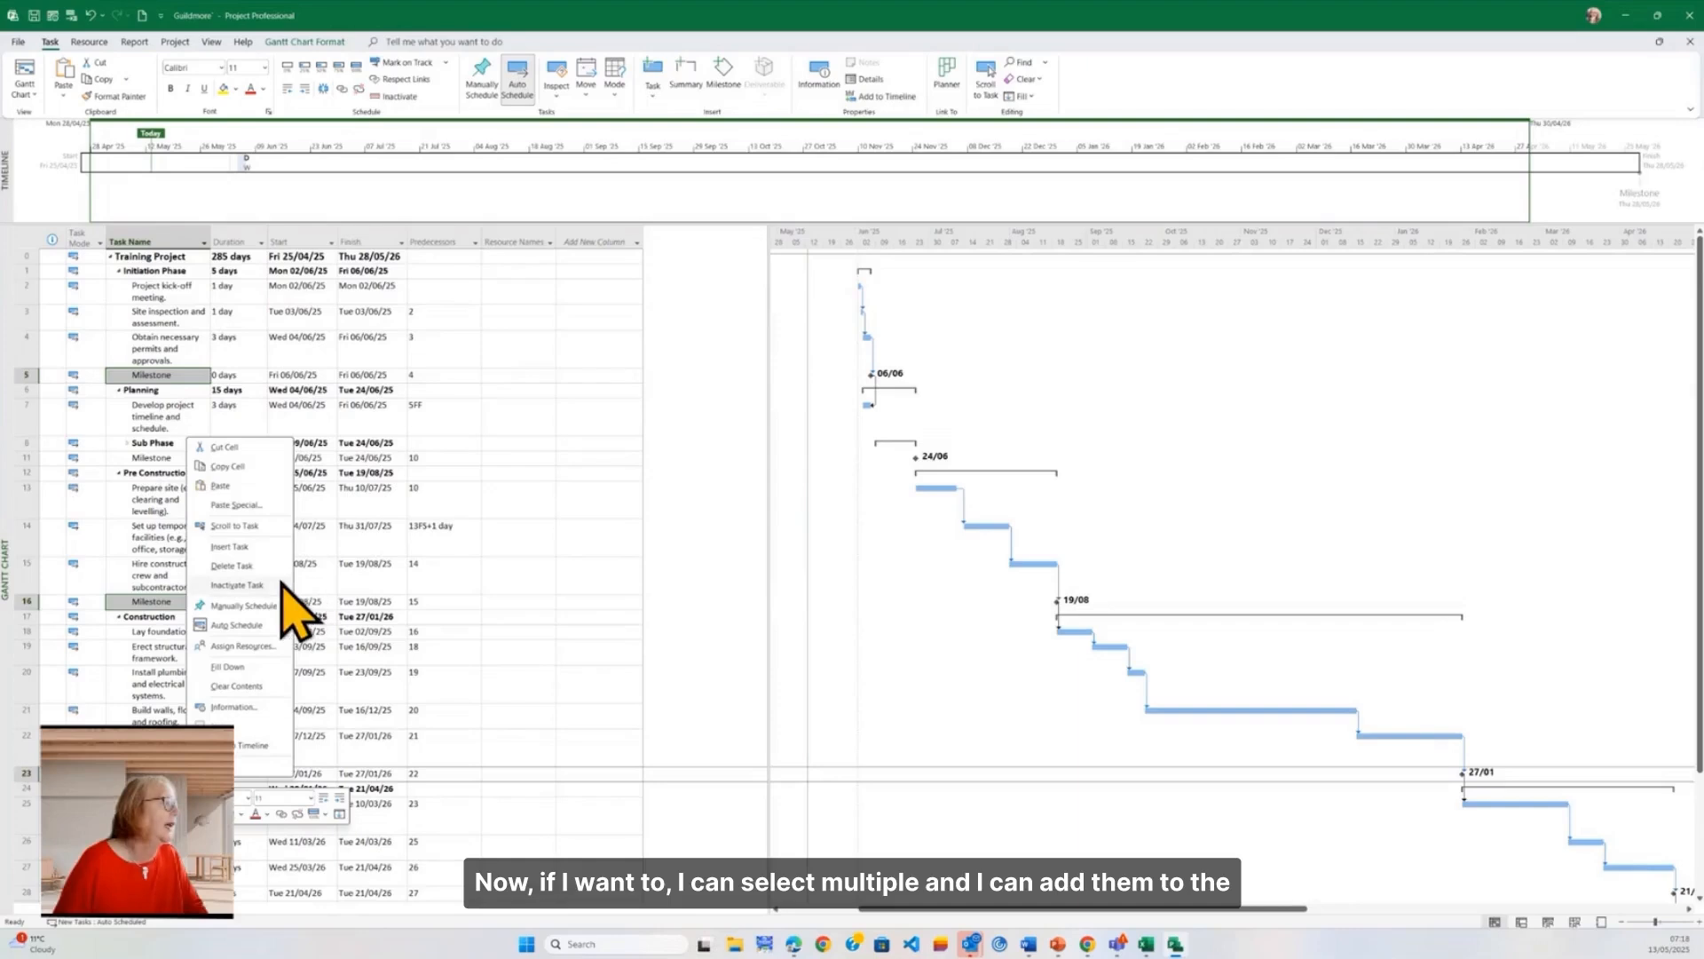
click(251, 745)
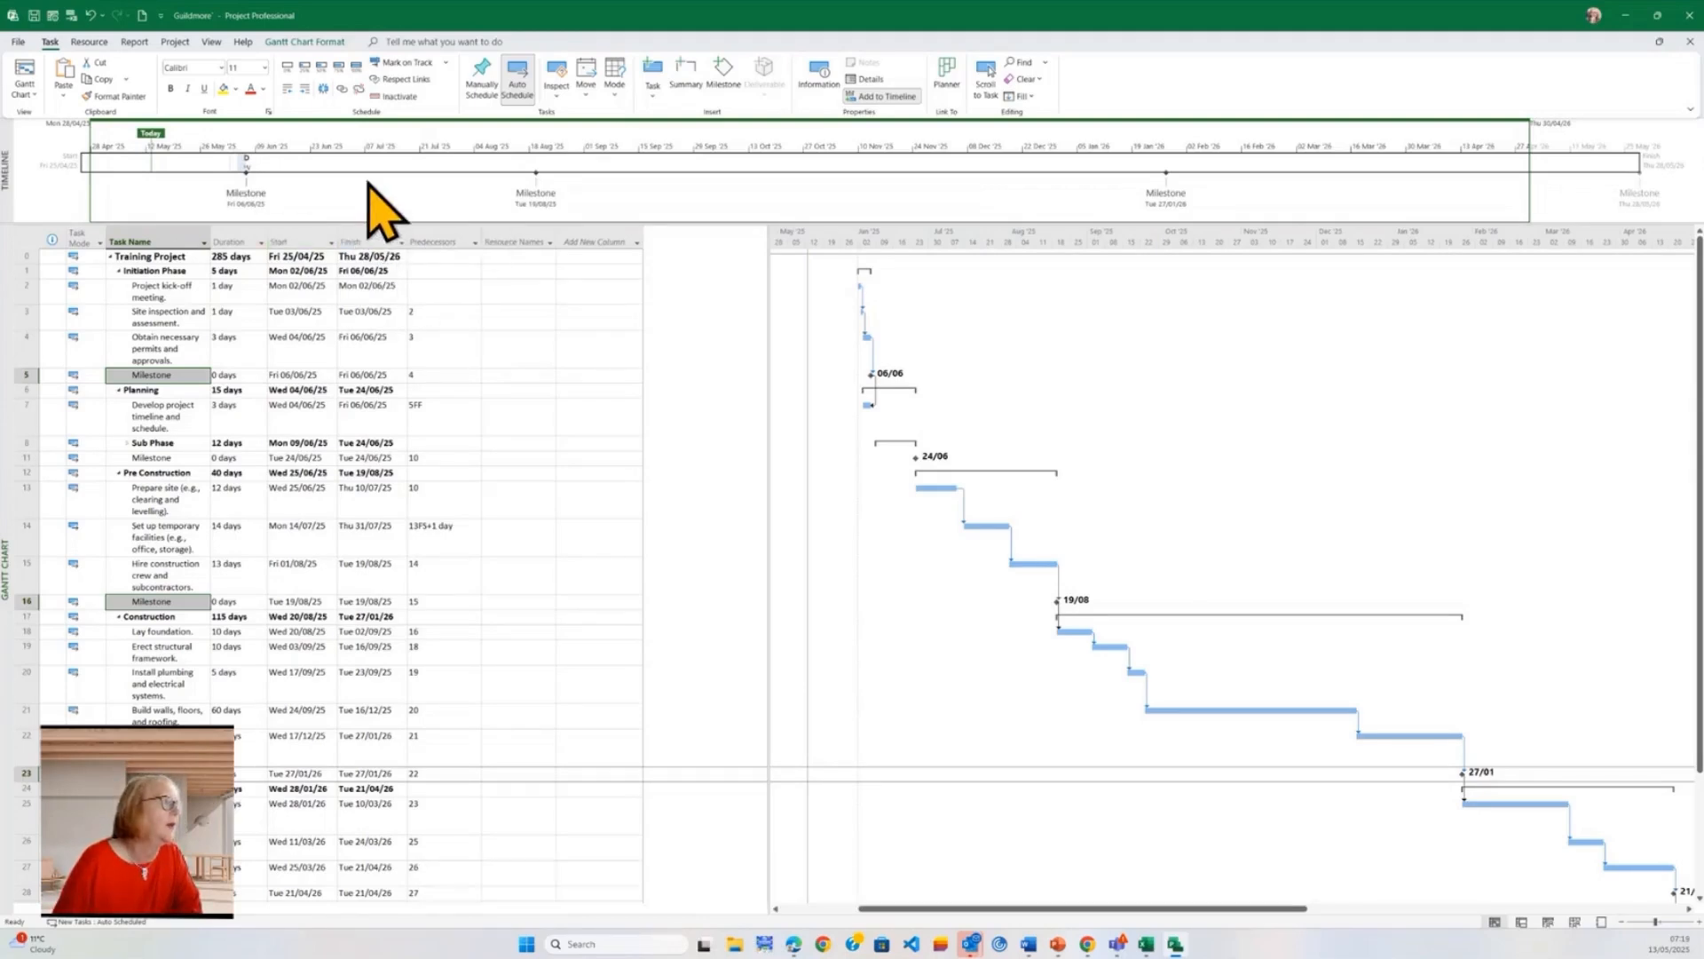
Set the number of text lines on the timeline to 4
click(422, 142)
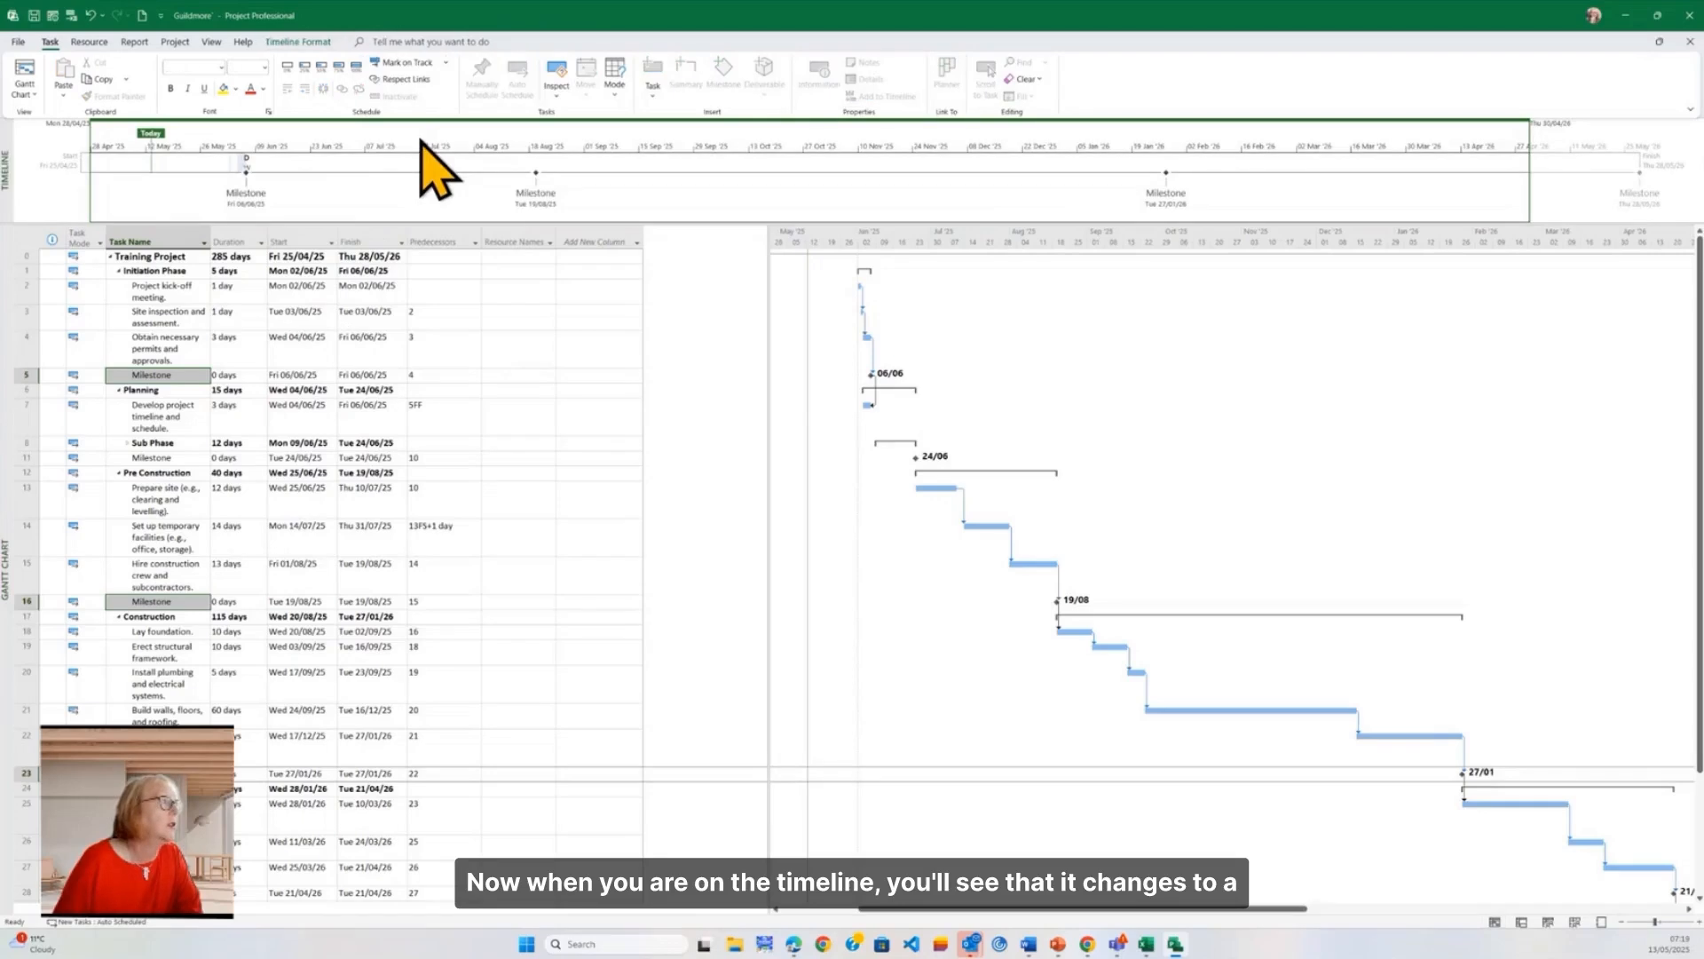
click(315, 43)
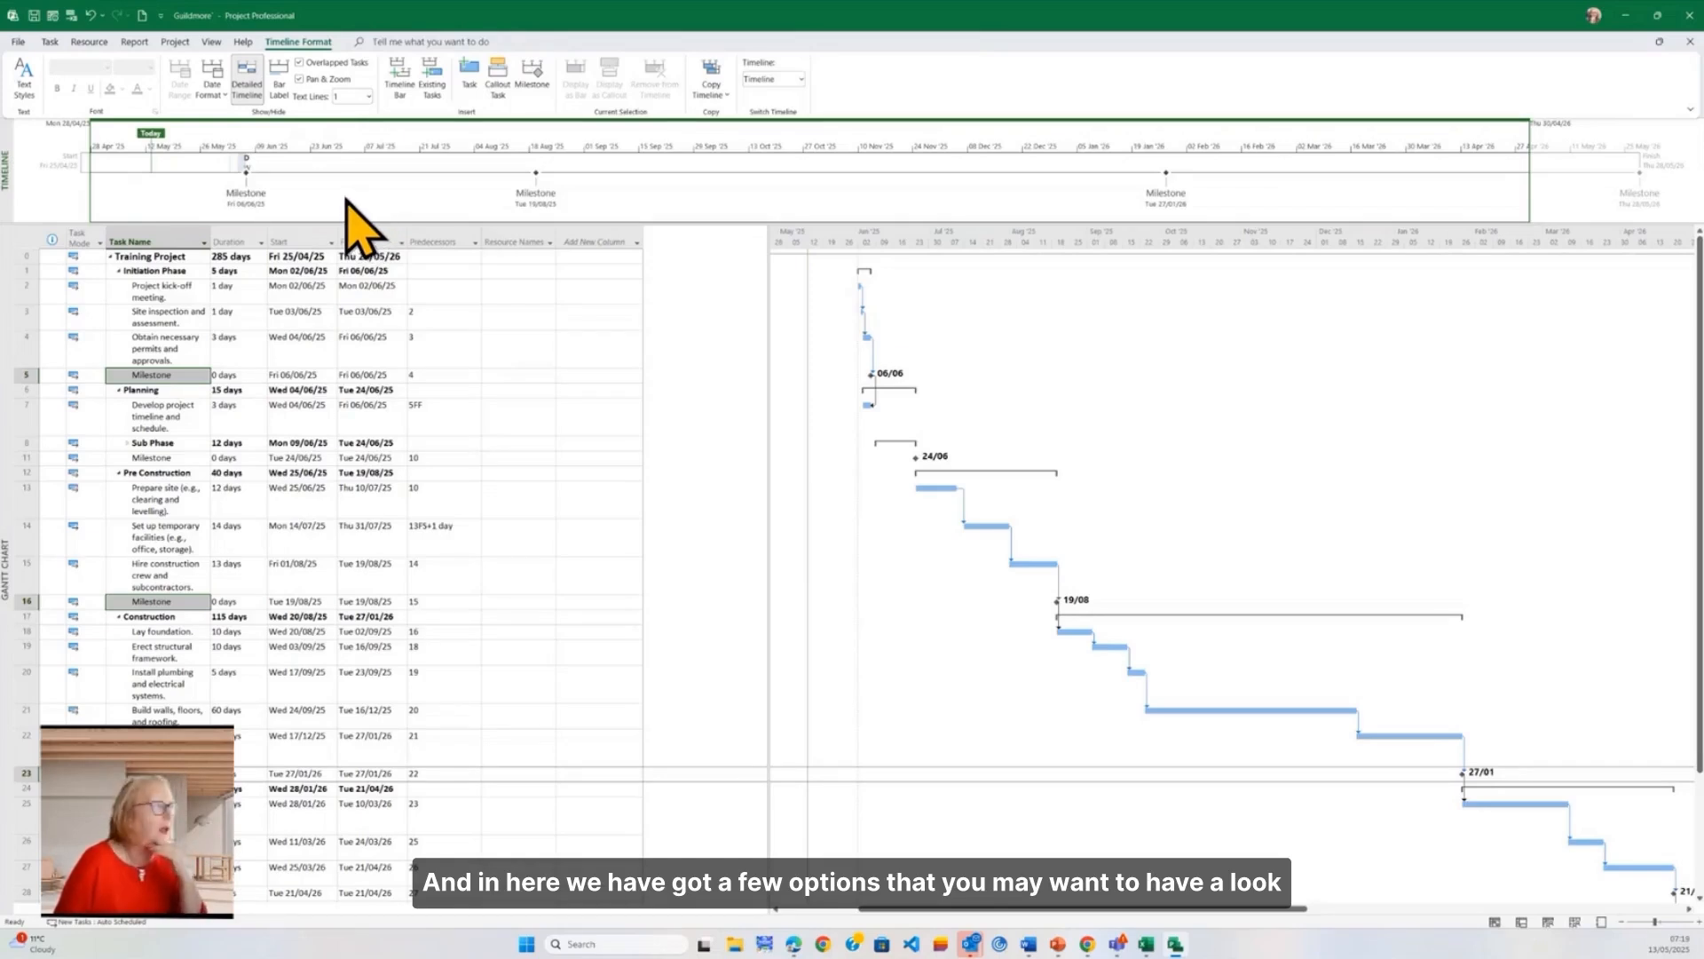
click(369, 96)
click(360, 130)
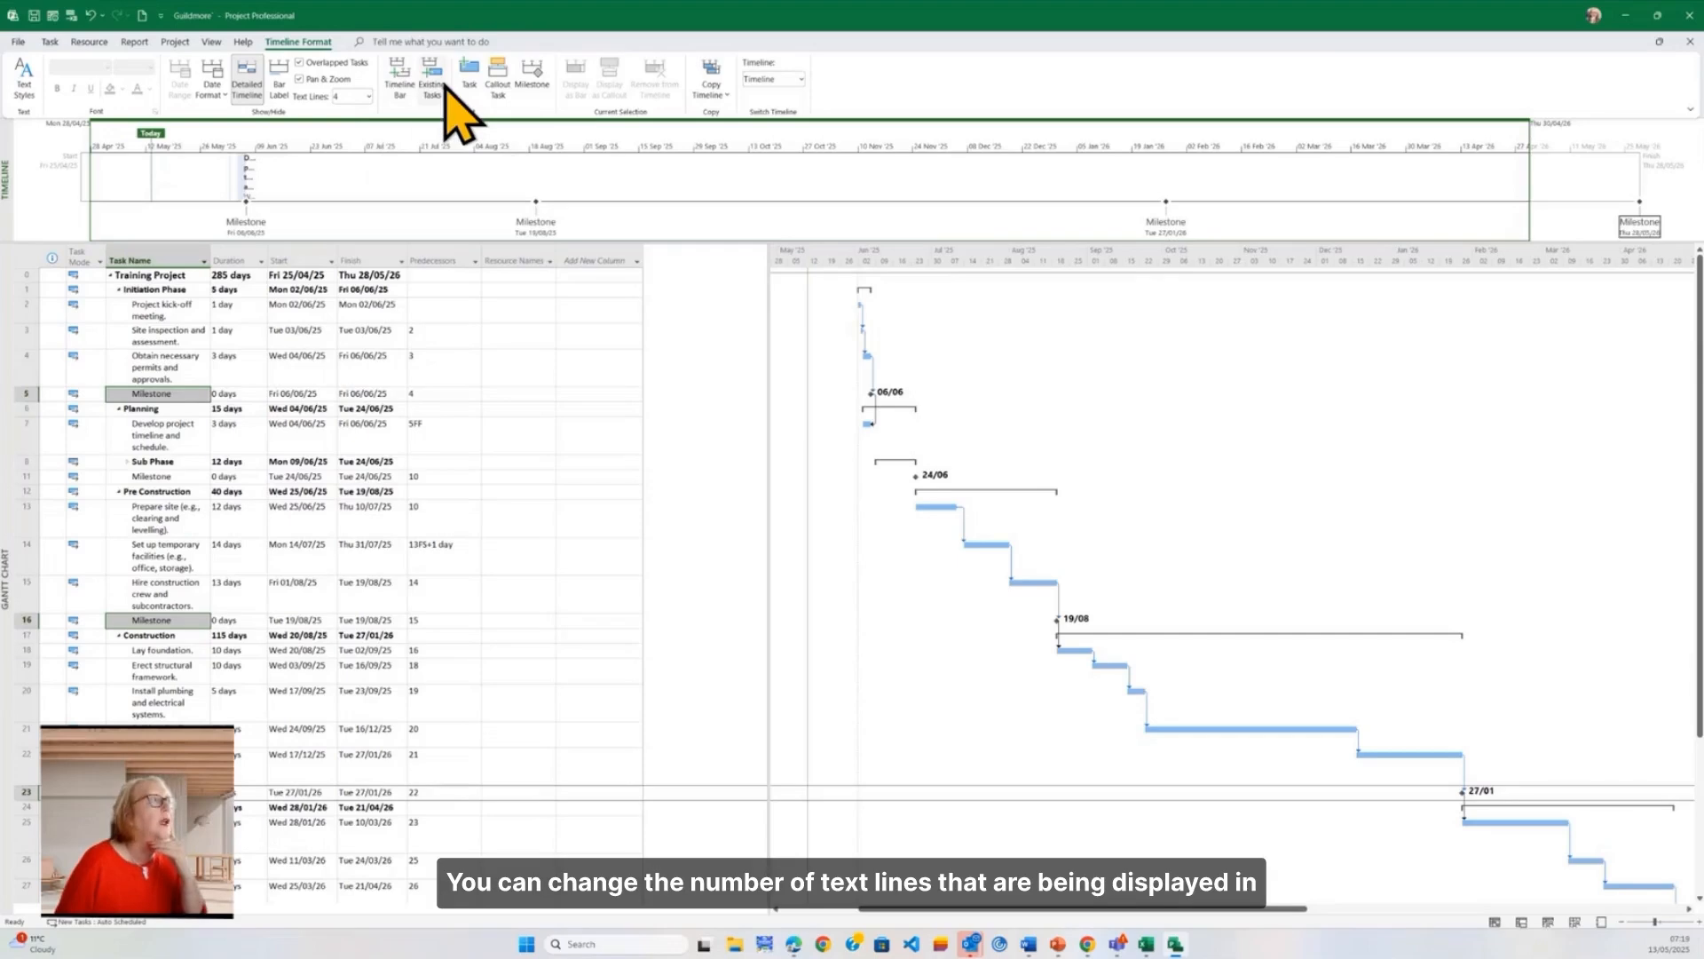
click(493, 90)
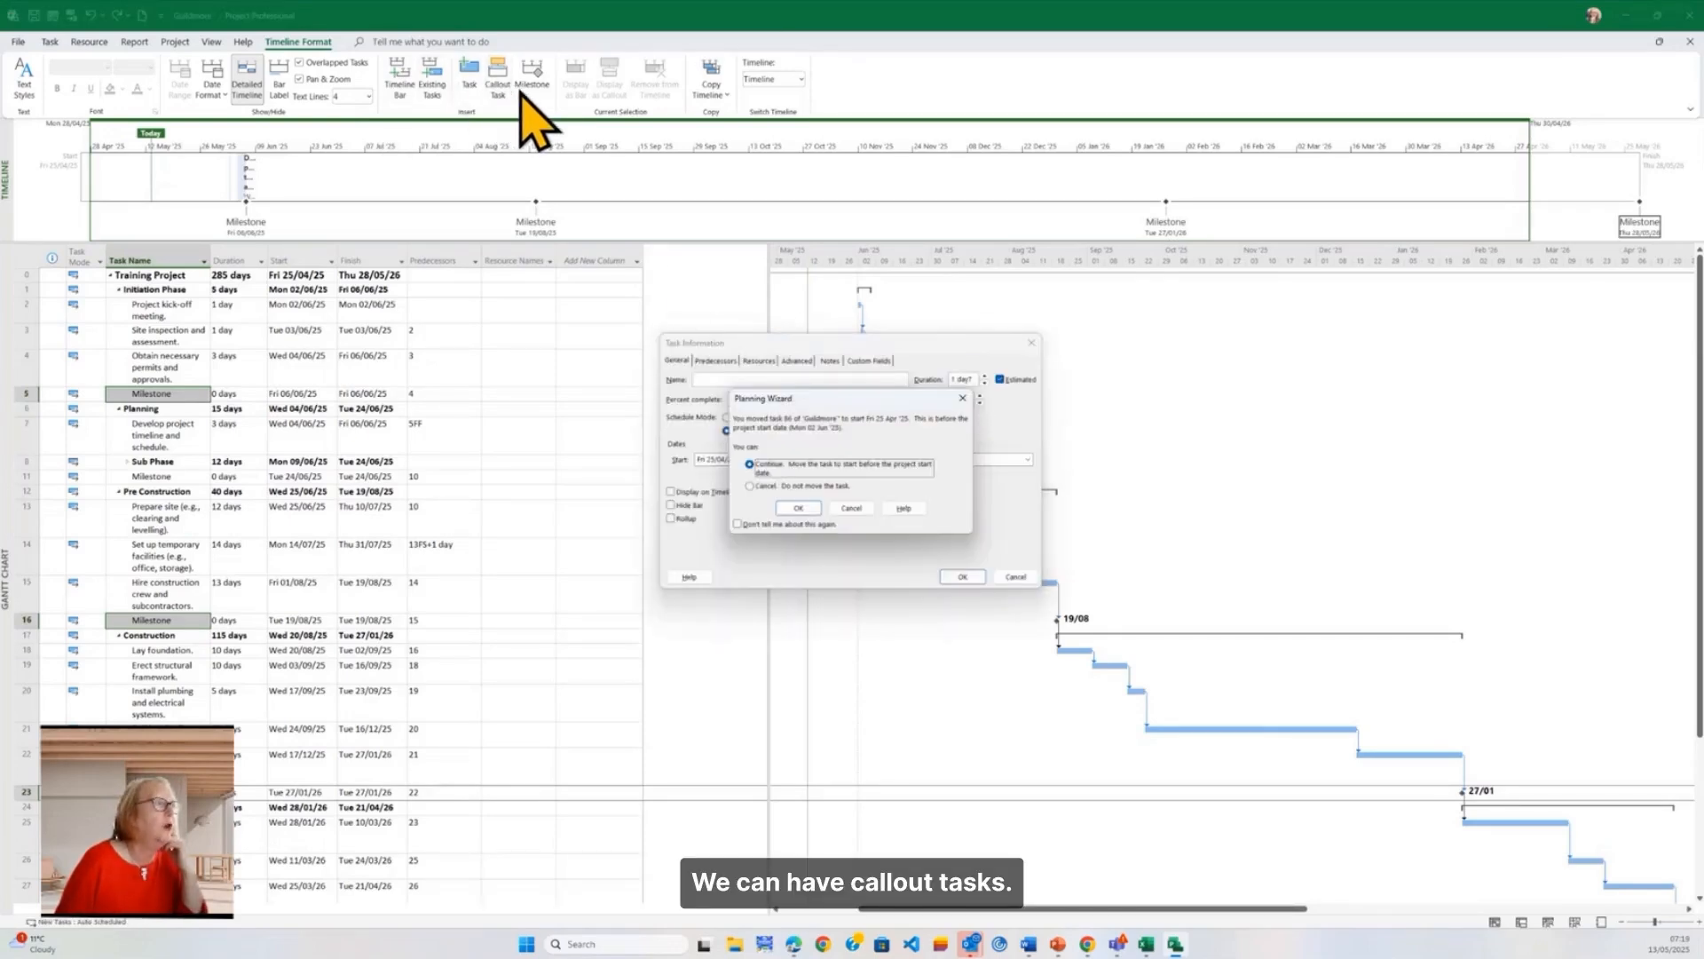
click(851, 509)
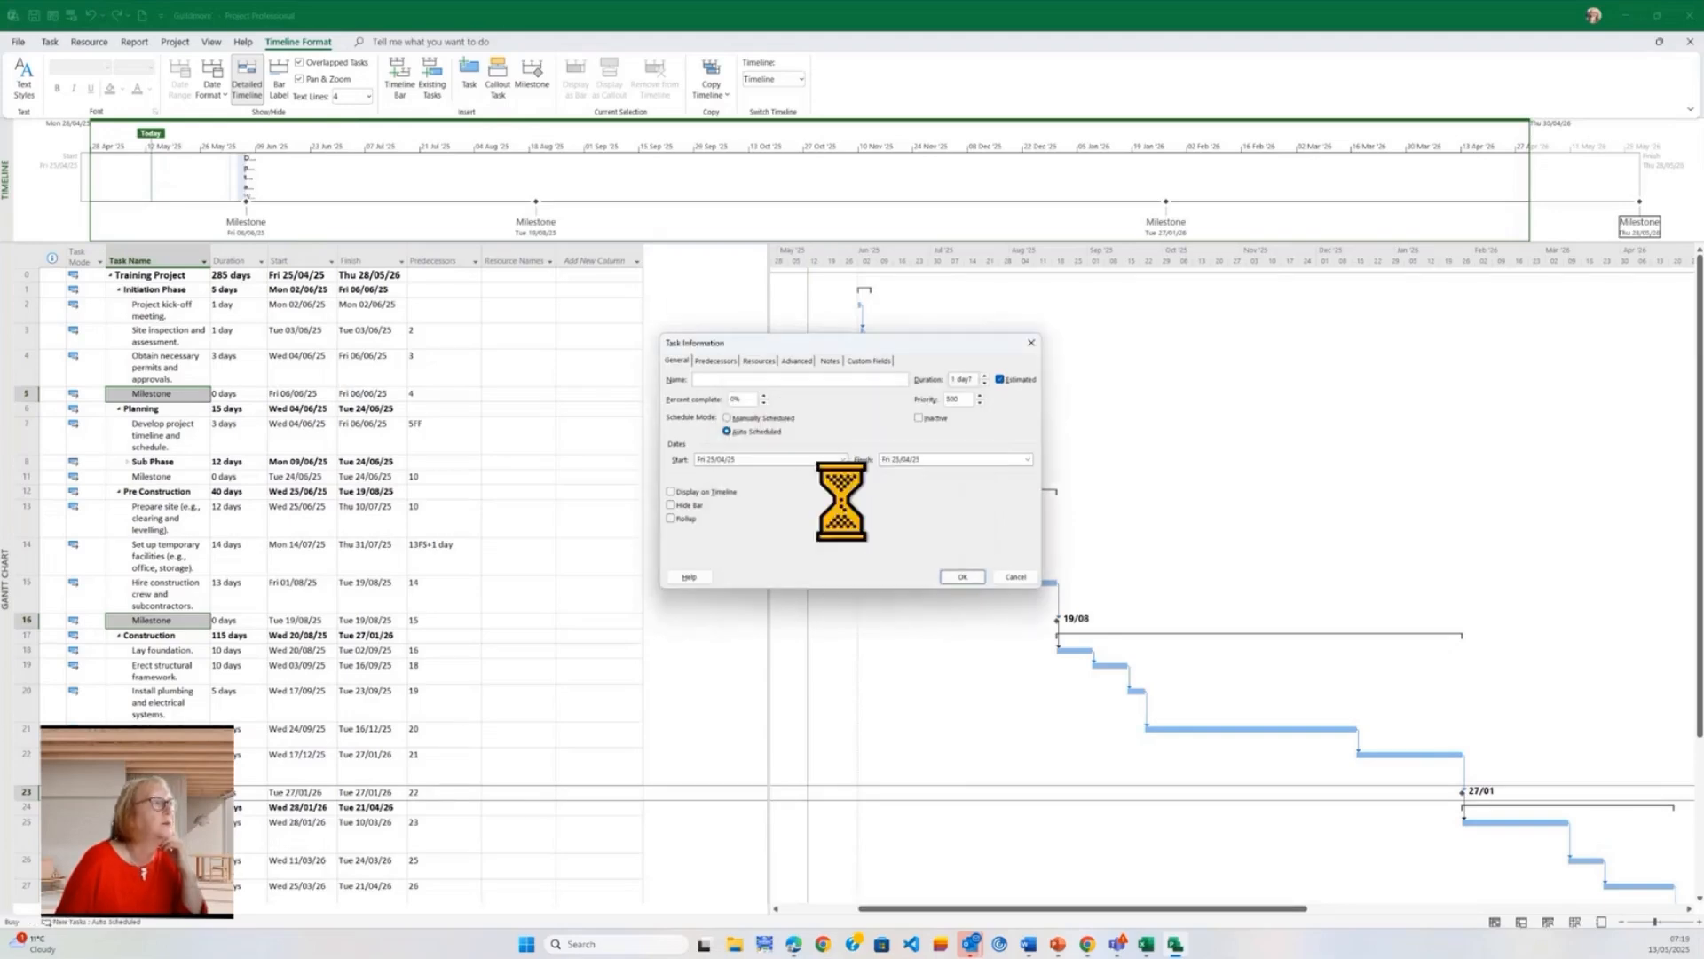
click(1031, 343)
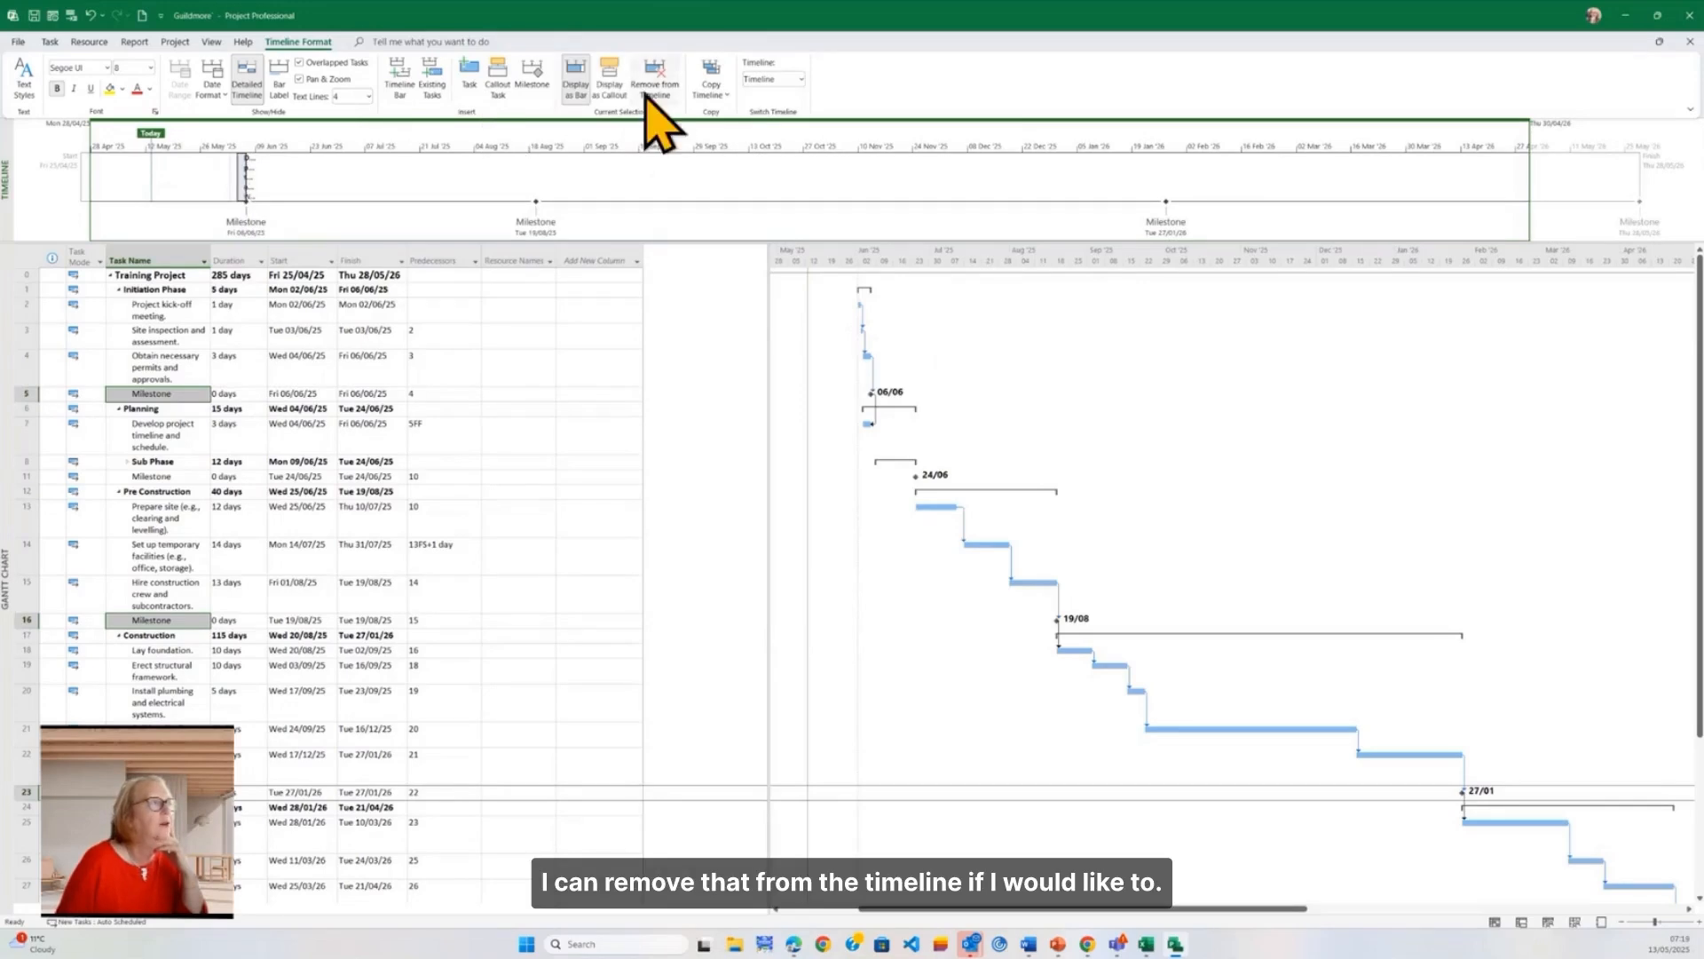
Remove the task "Develop project timeline and schedule" from the timeline and view the options for copying the timeline
click(655, 84)
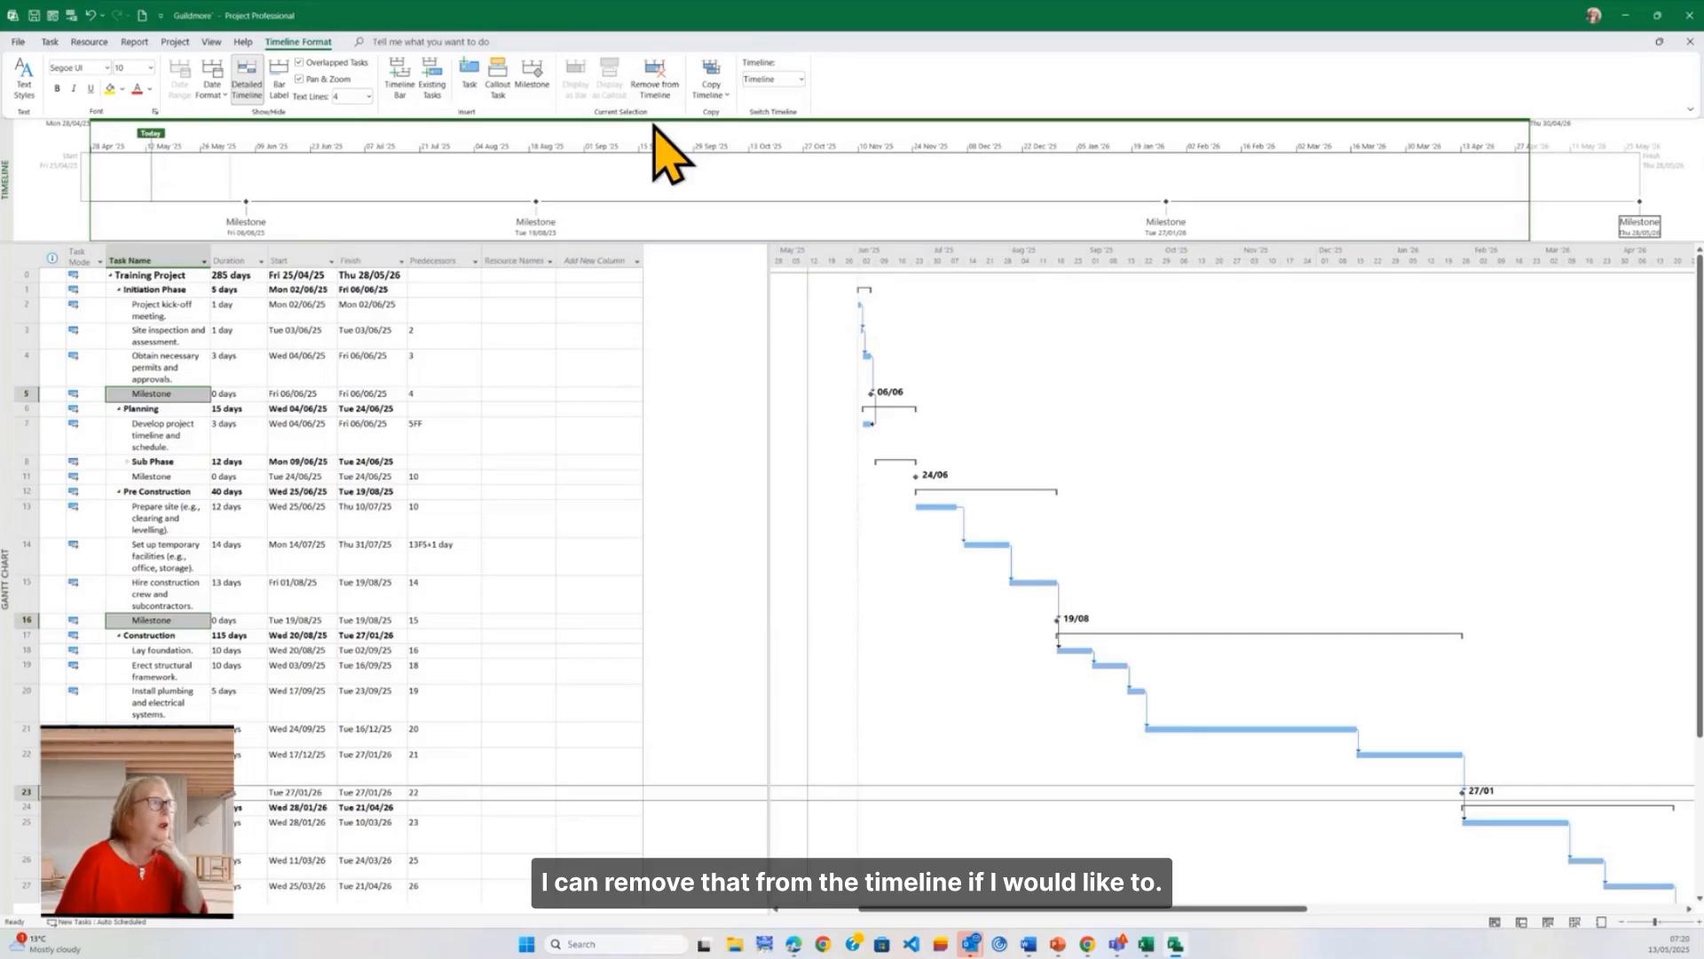
click(714, 89)
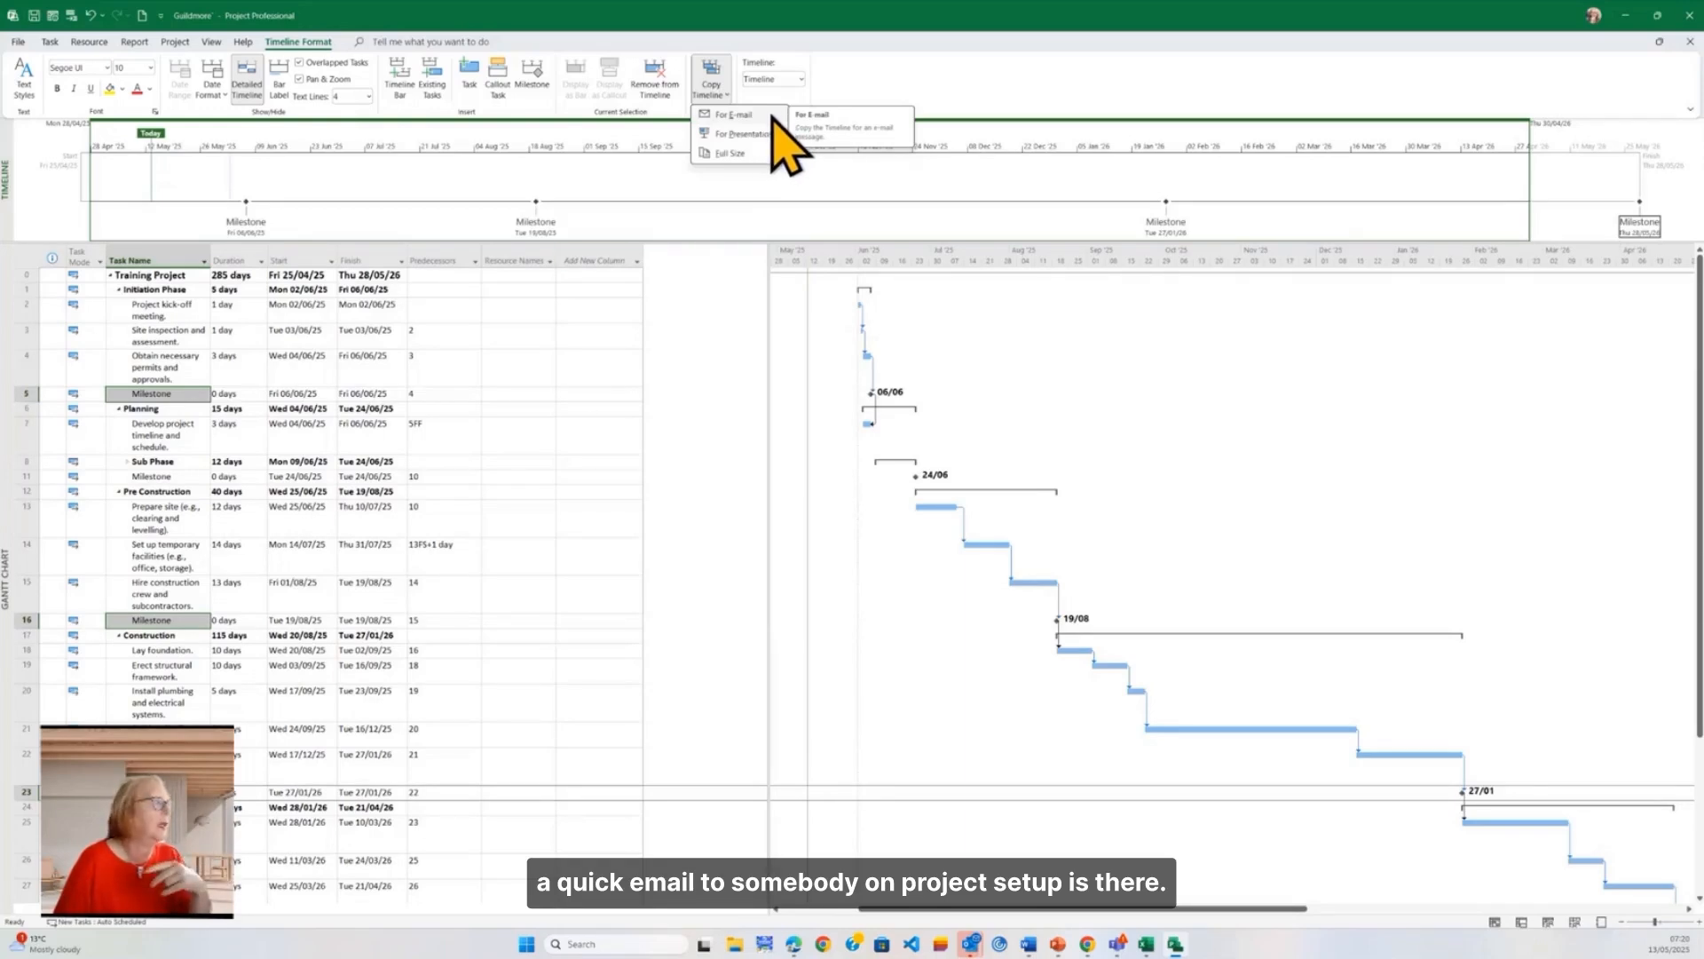
key(Escape)
click(179, 310)
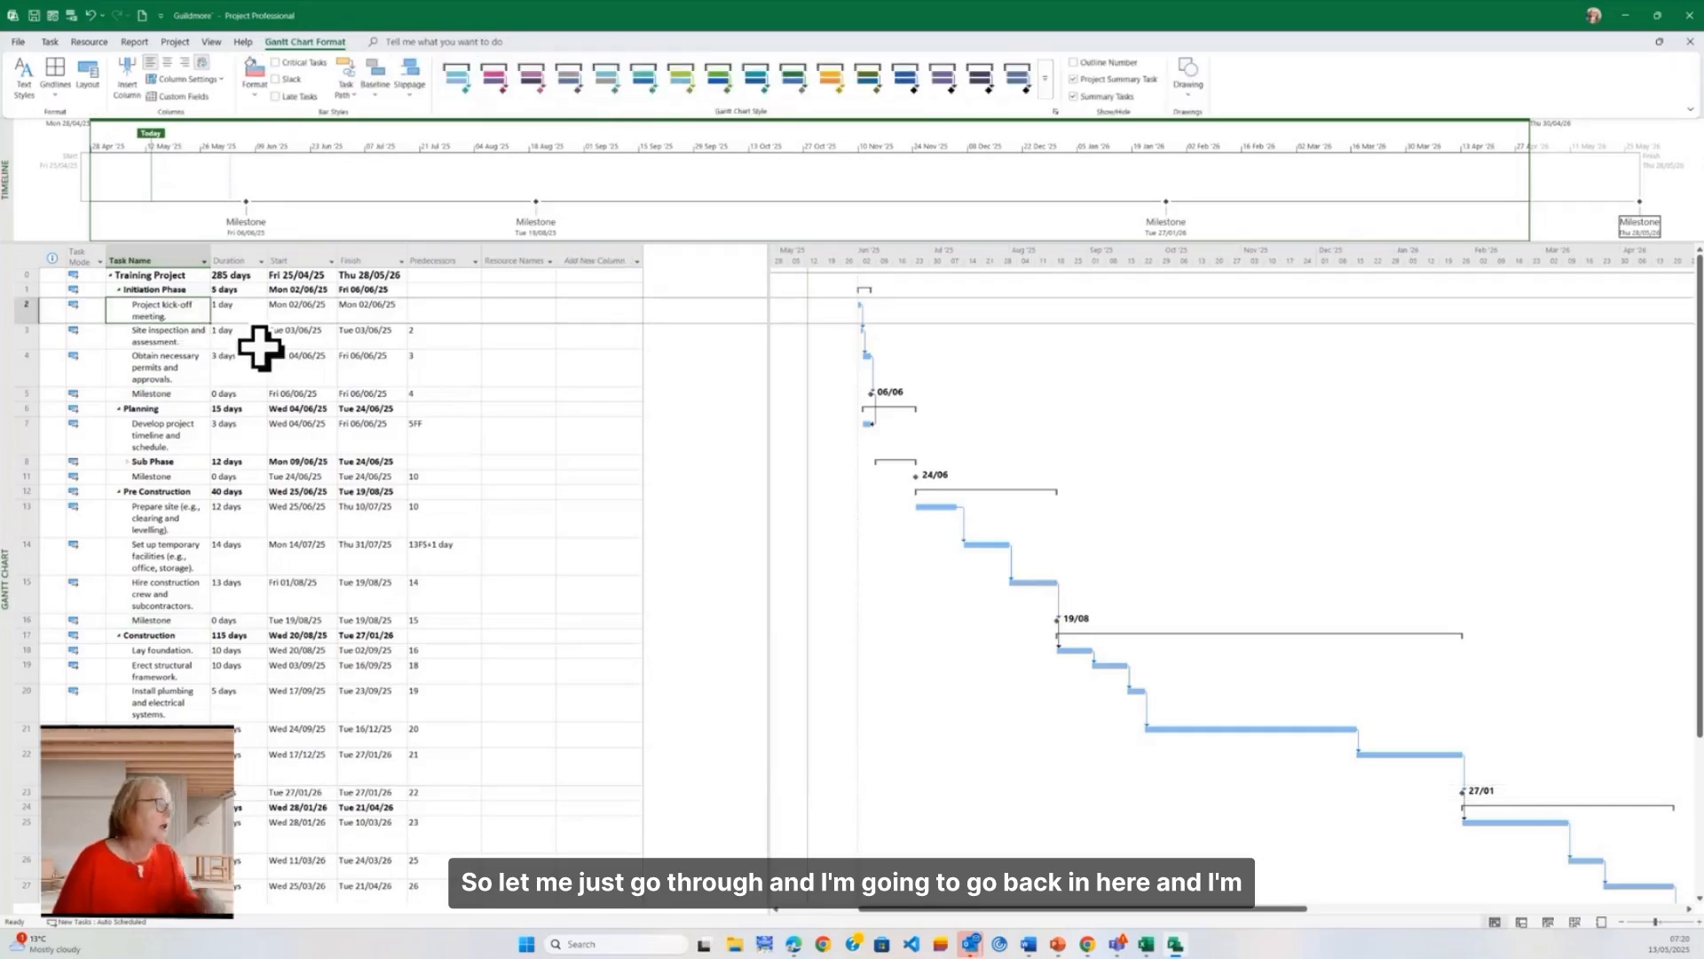
right_click(172, 311)
click(436, 388)
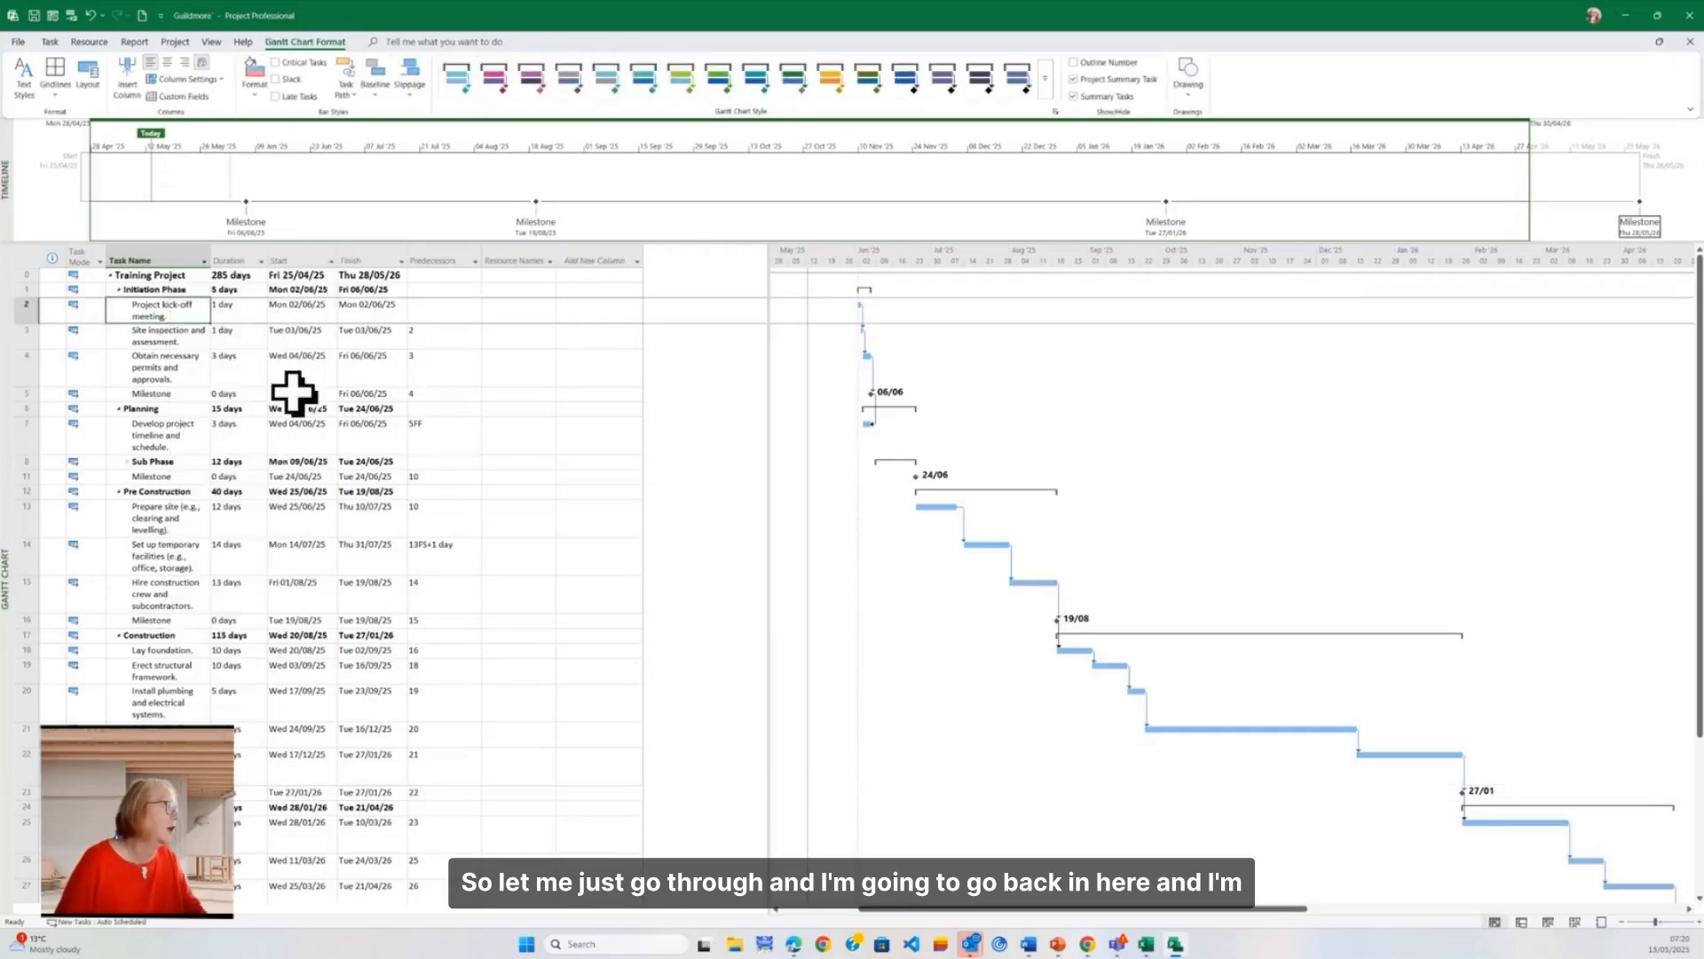
Add the task "Obtain necessary permits and approvals" to the timeline and display it as a callout
right_click(146, 371)
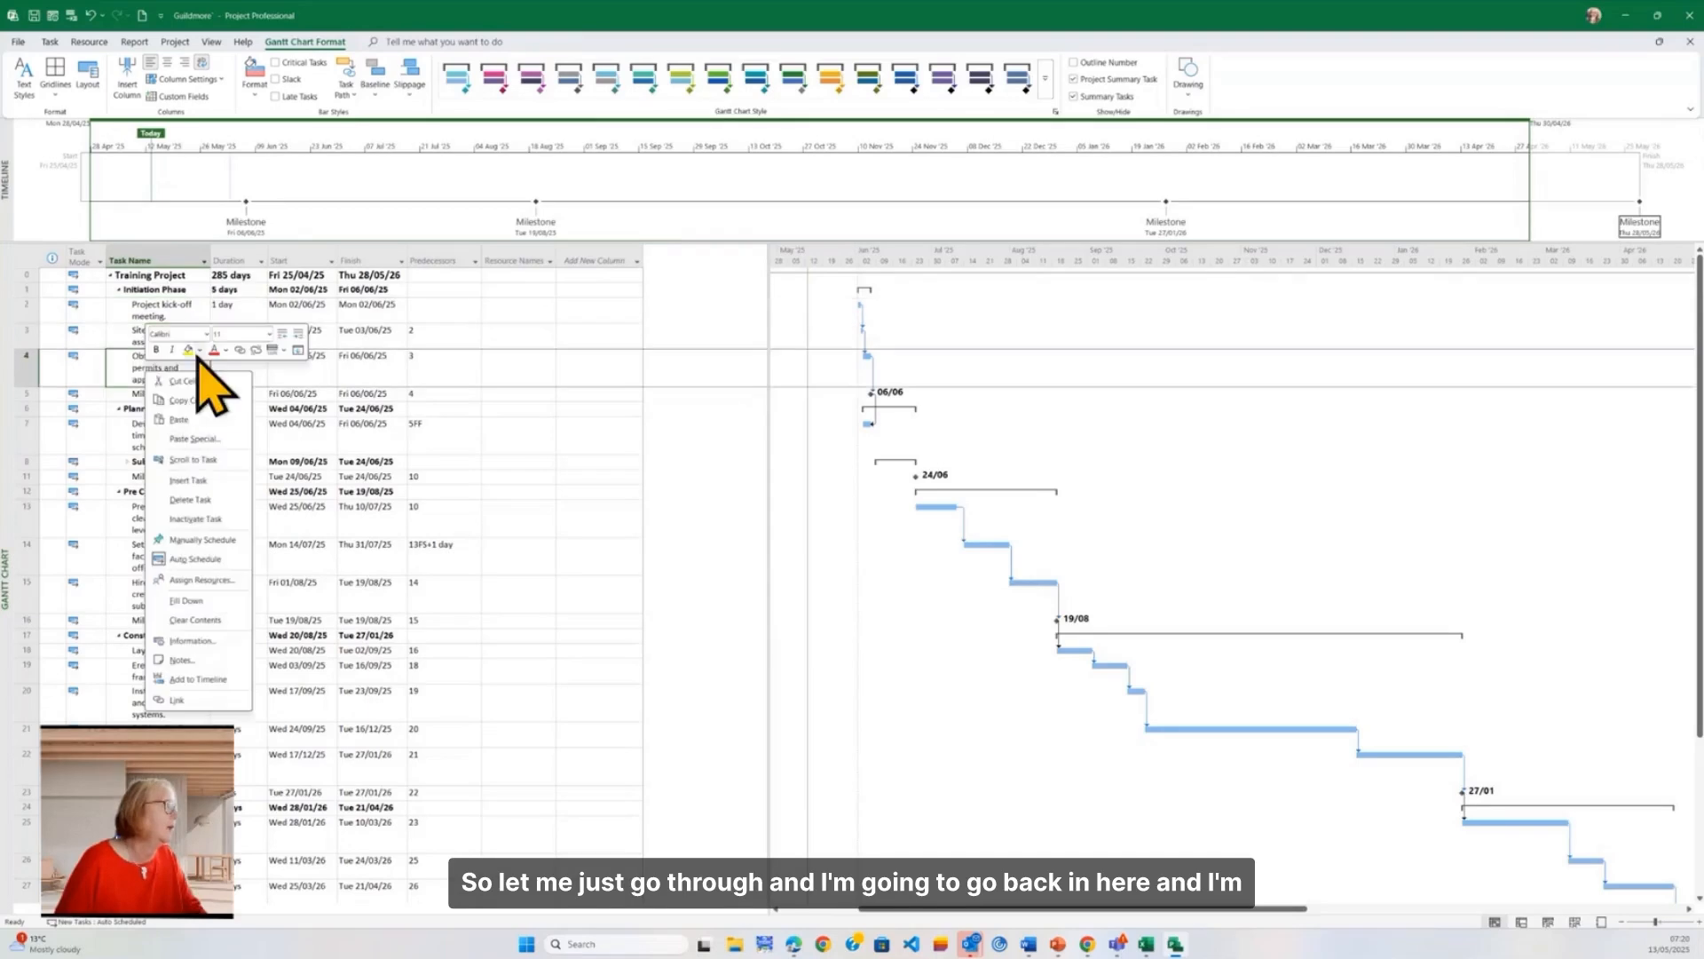
click(213, 679)
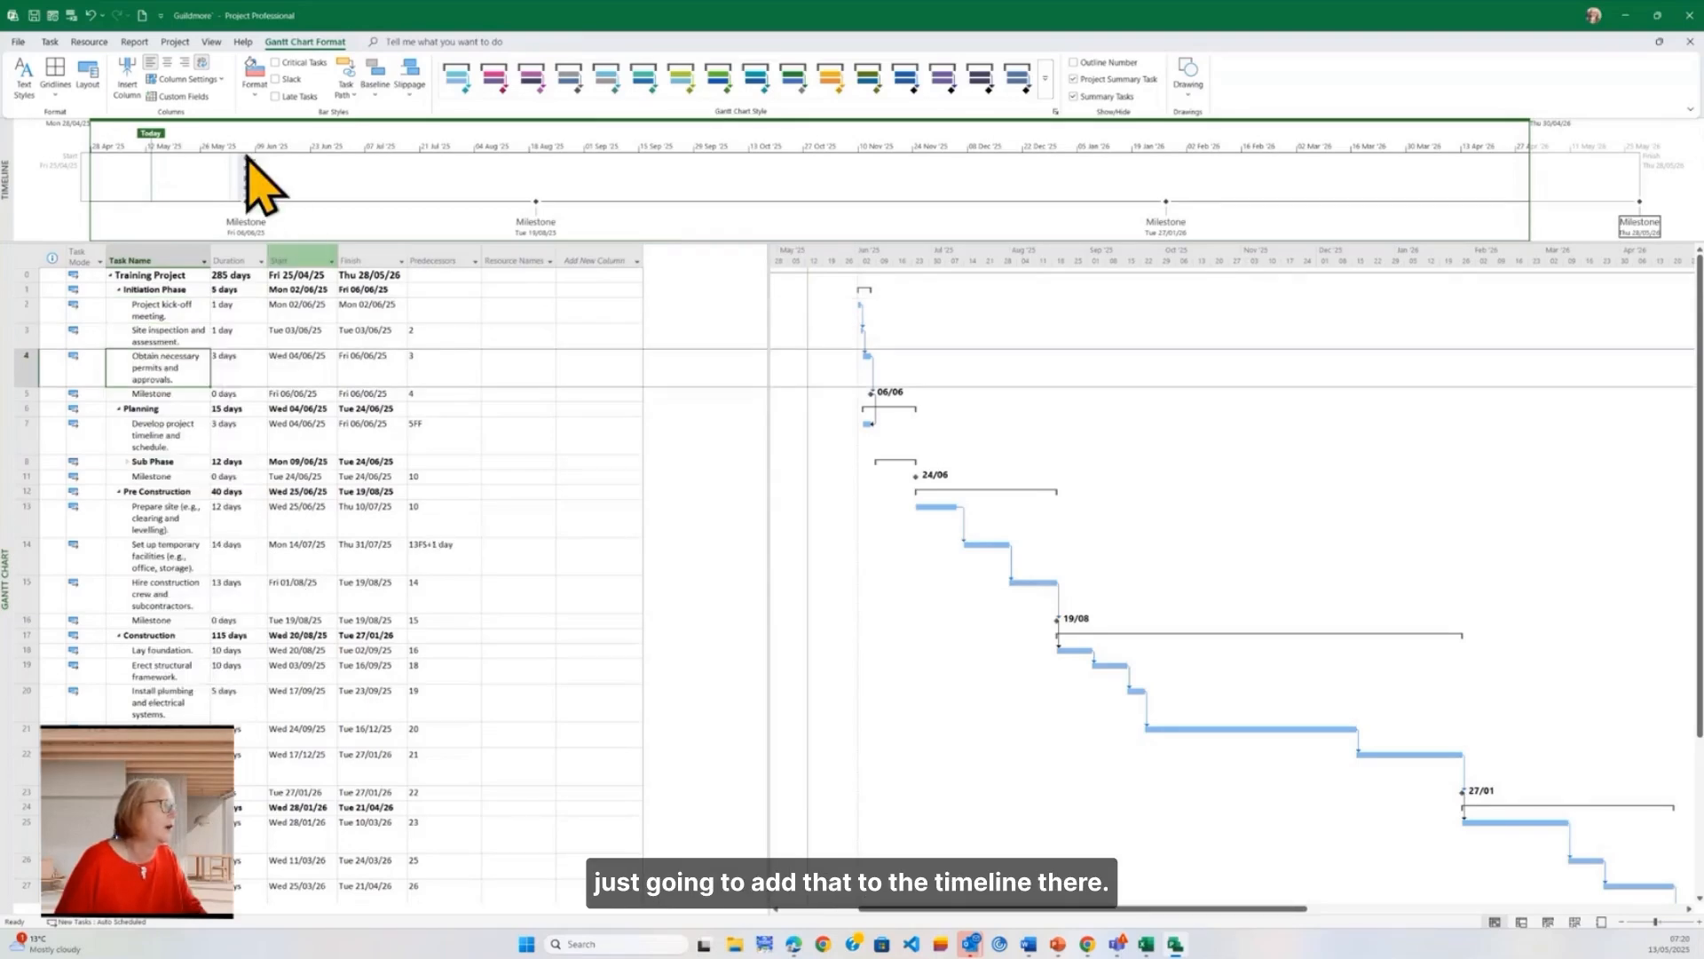
right_click(246, 162)
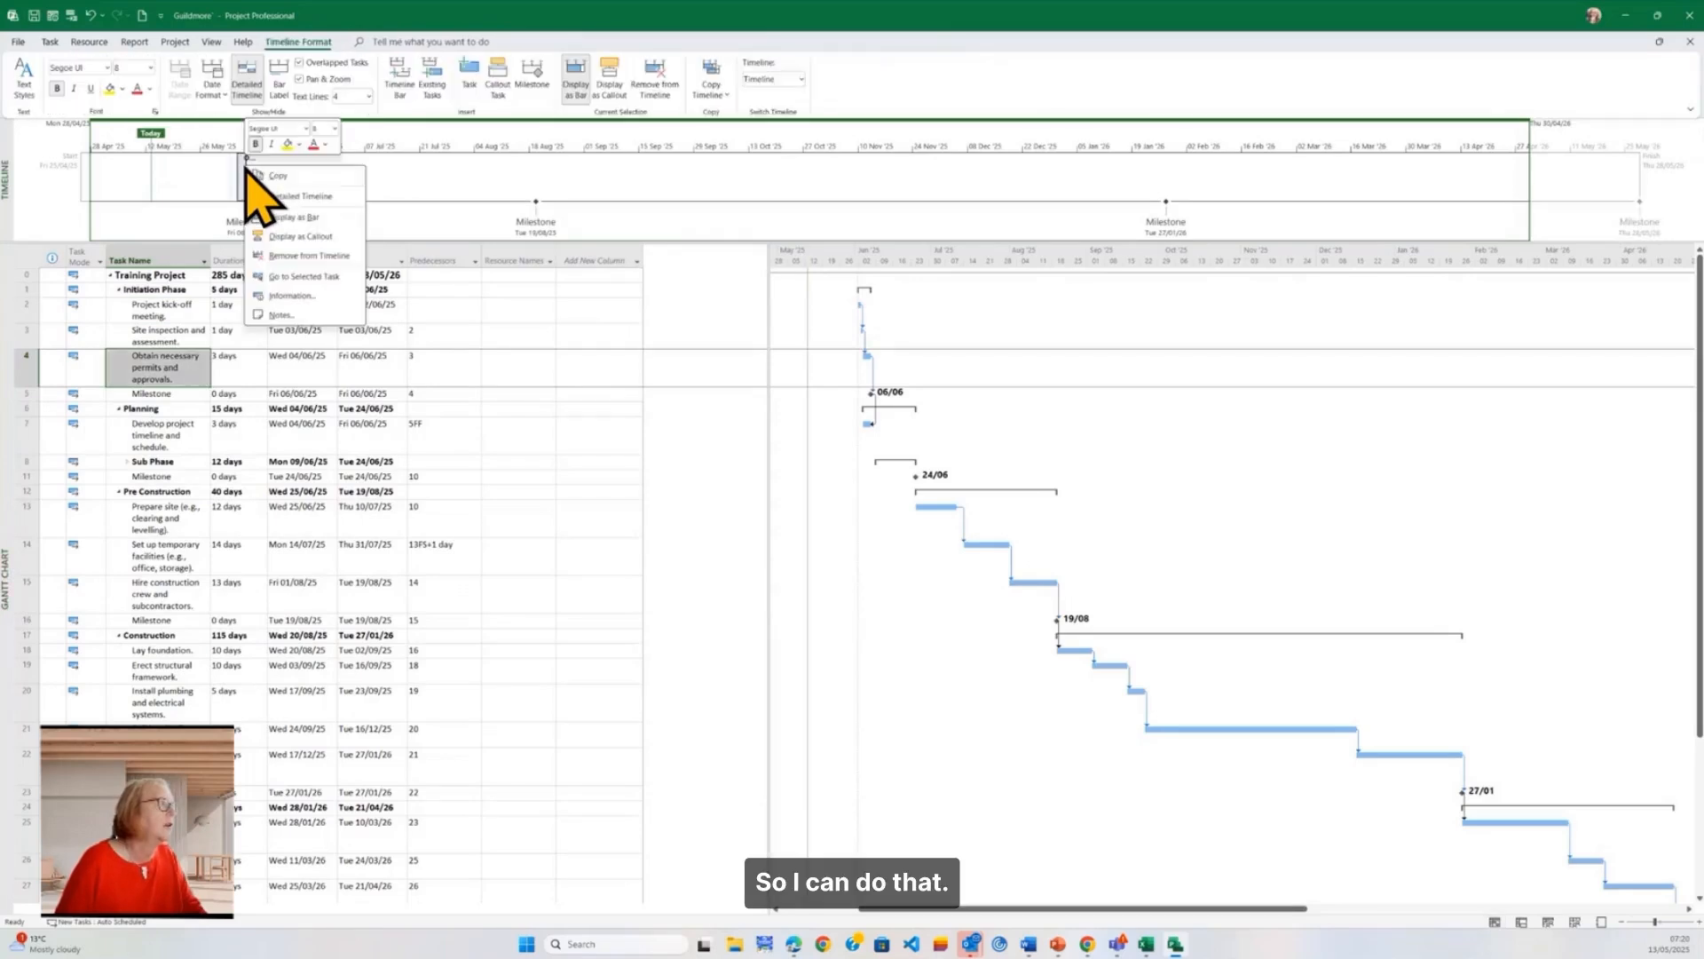
click(346, 236)
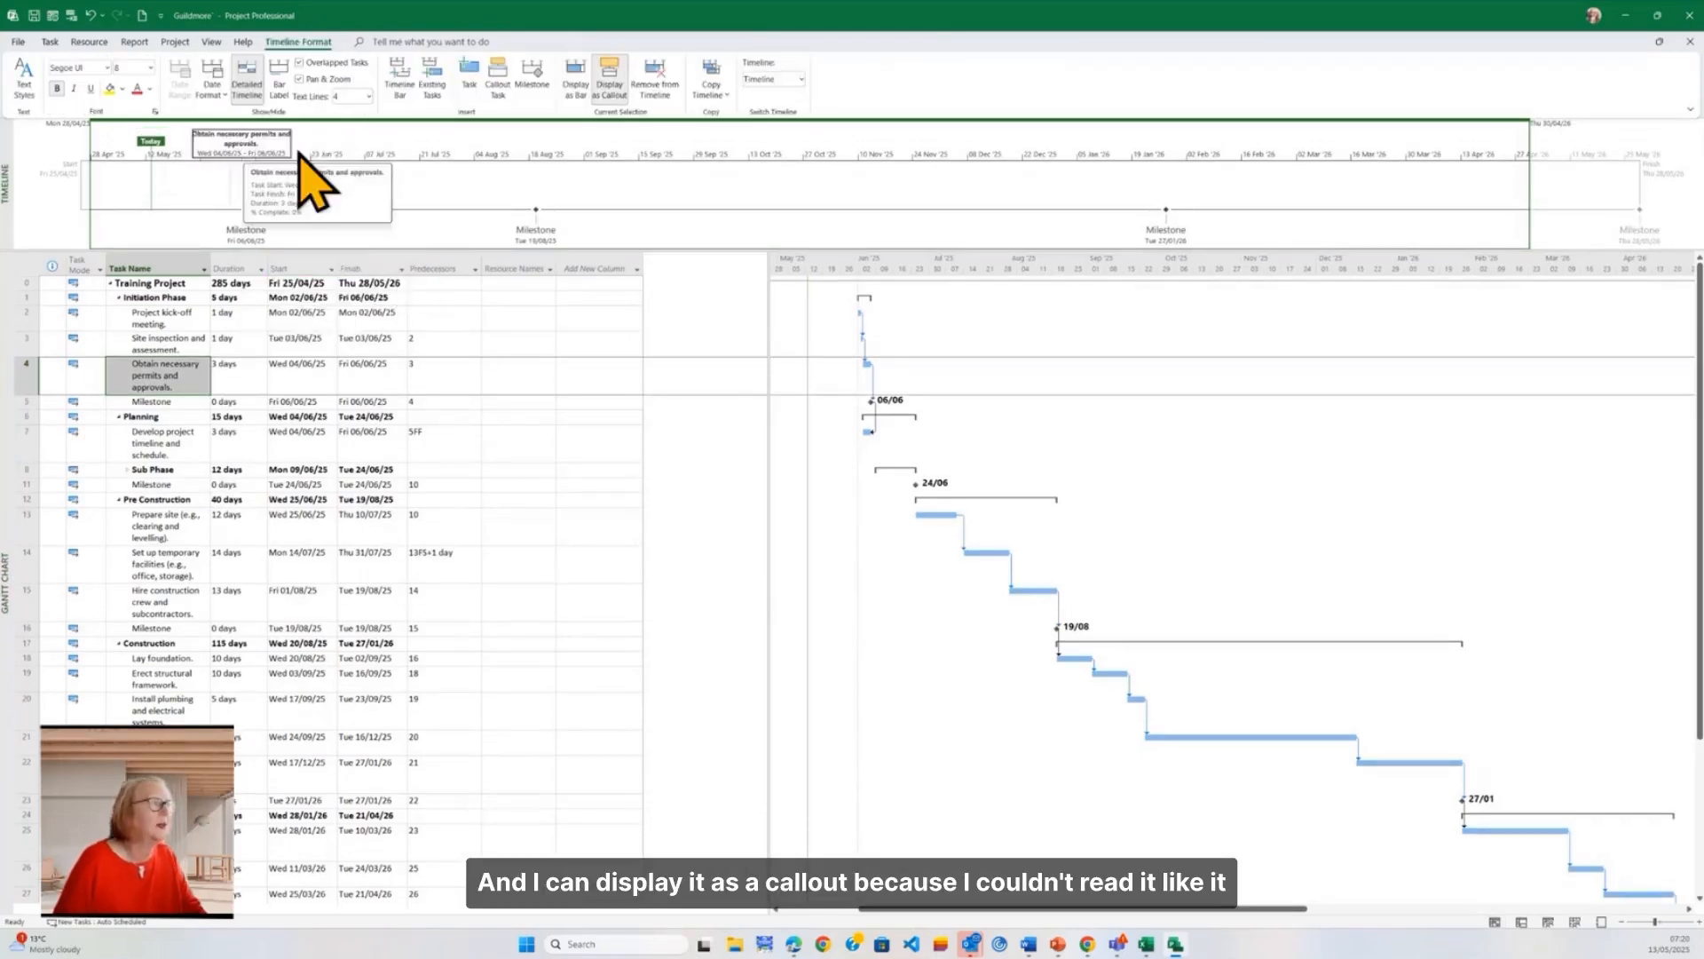
Add the Pre Construction task "Prepare site (e.g., clearing and levelling)" to the timeline
mouse_move(241, 151)
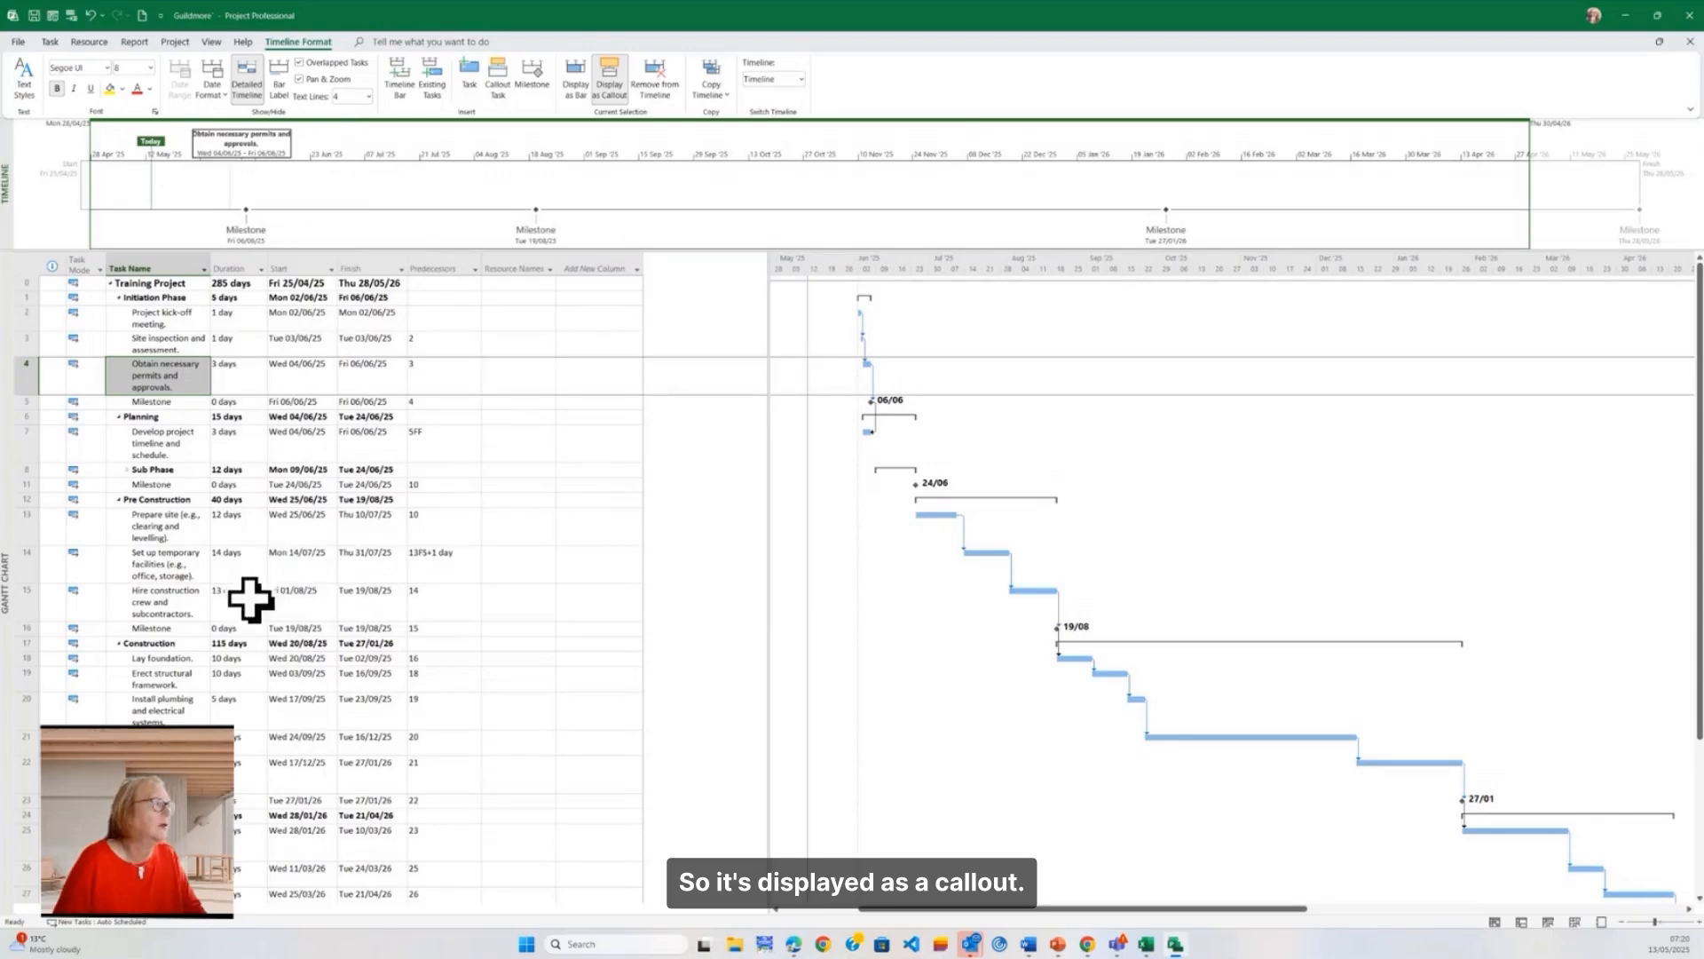
right_click(170, 532)
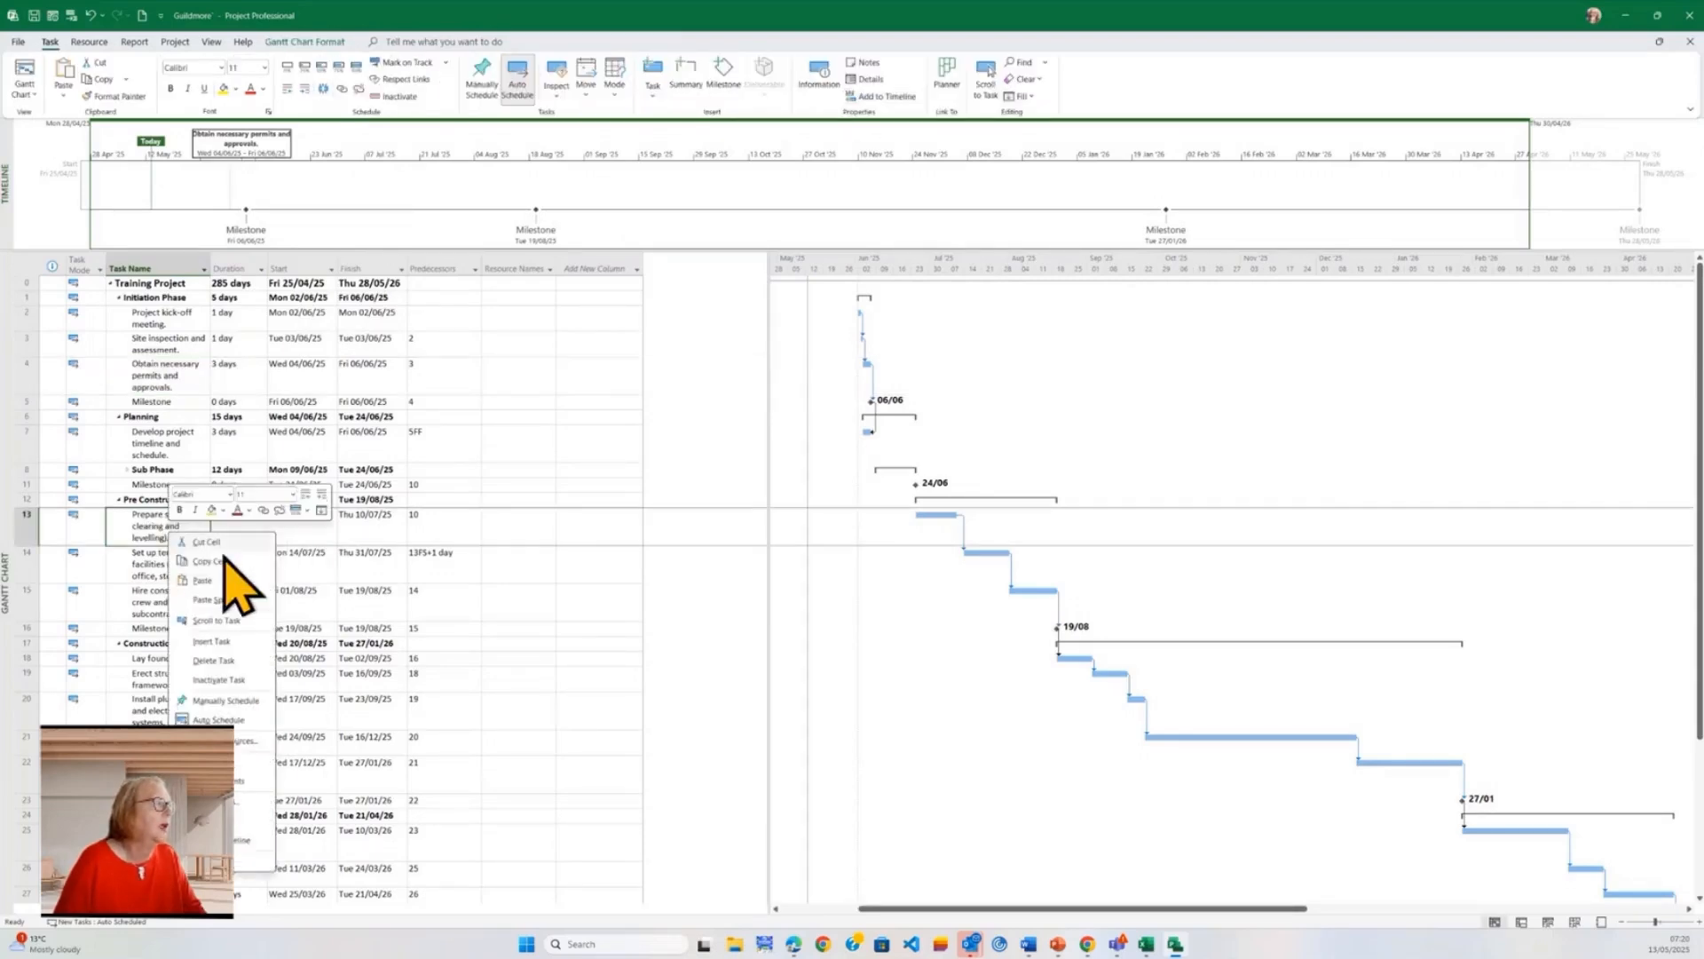
click(253, 840)
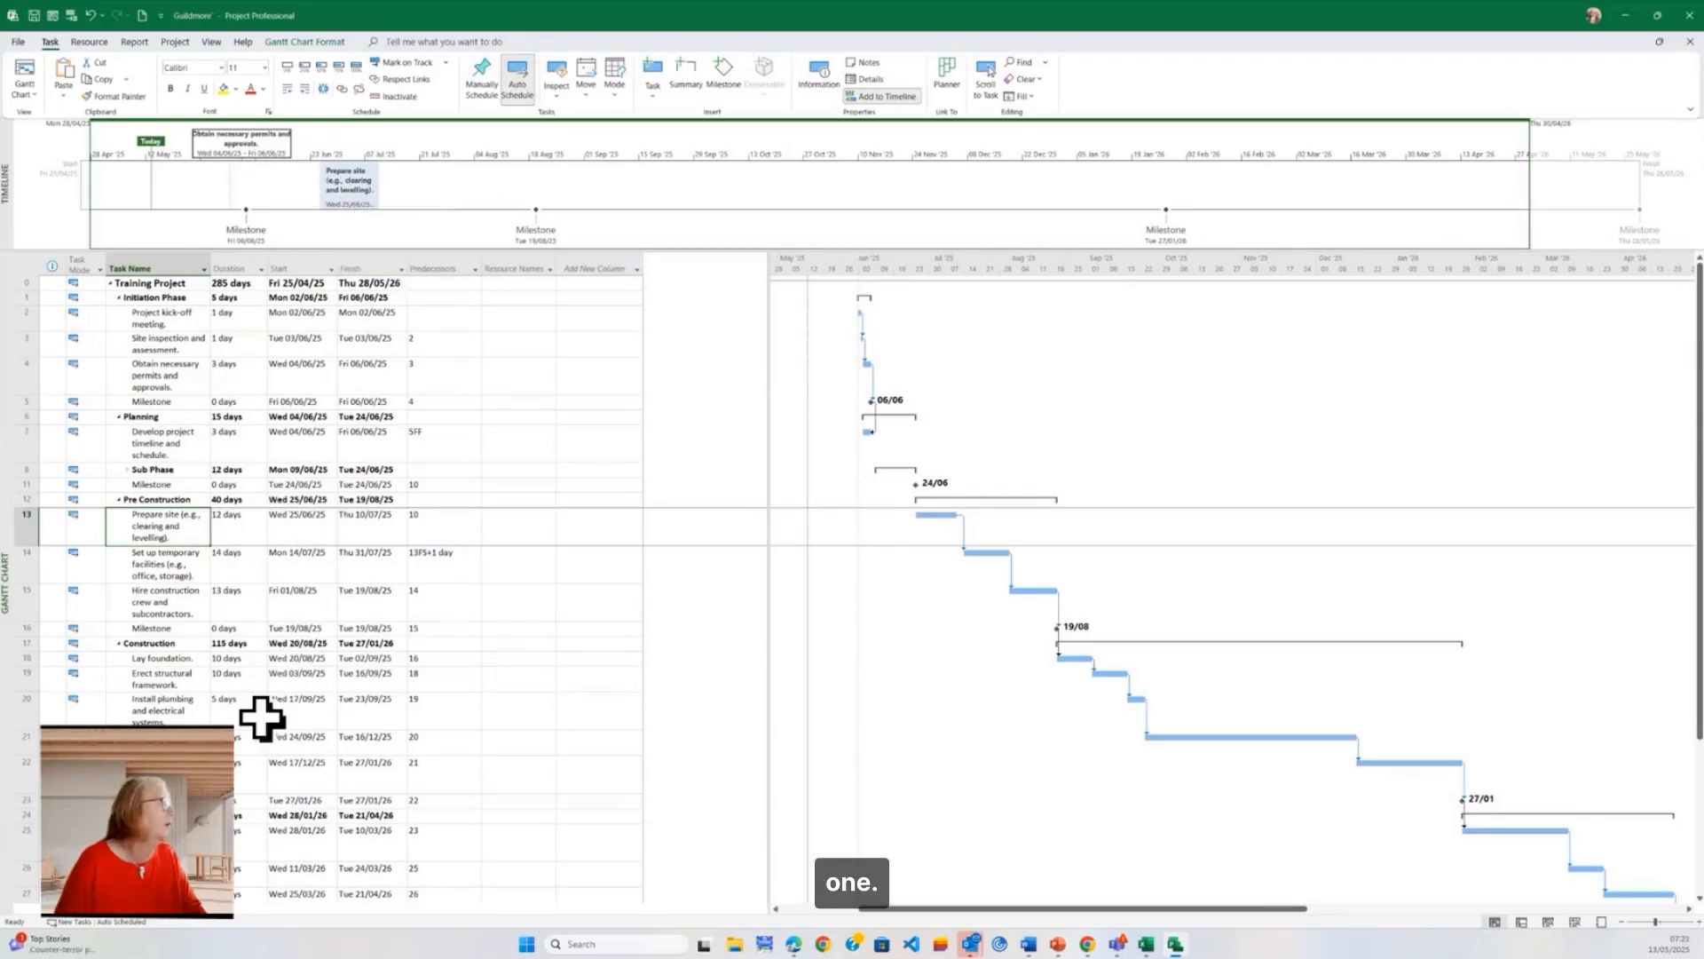
Add the Construction task "Install plumbing and electrical systems" to the timeline and display it as a callout
right_click(174, 710)
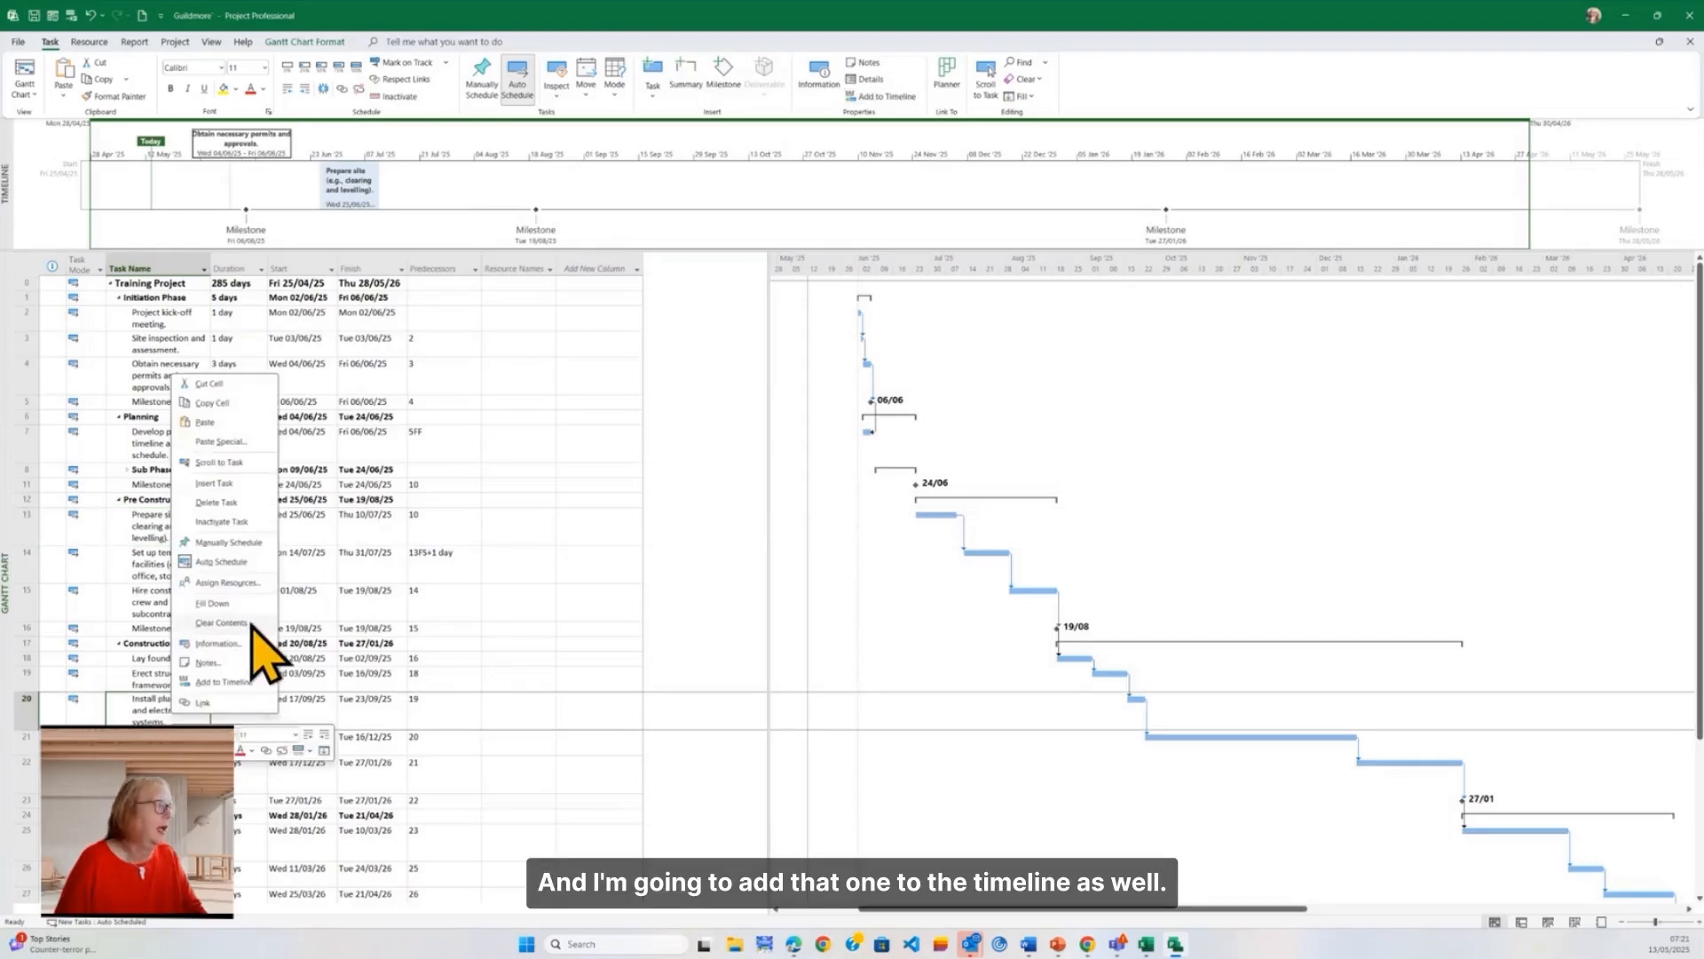
click(233, 682)
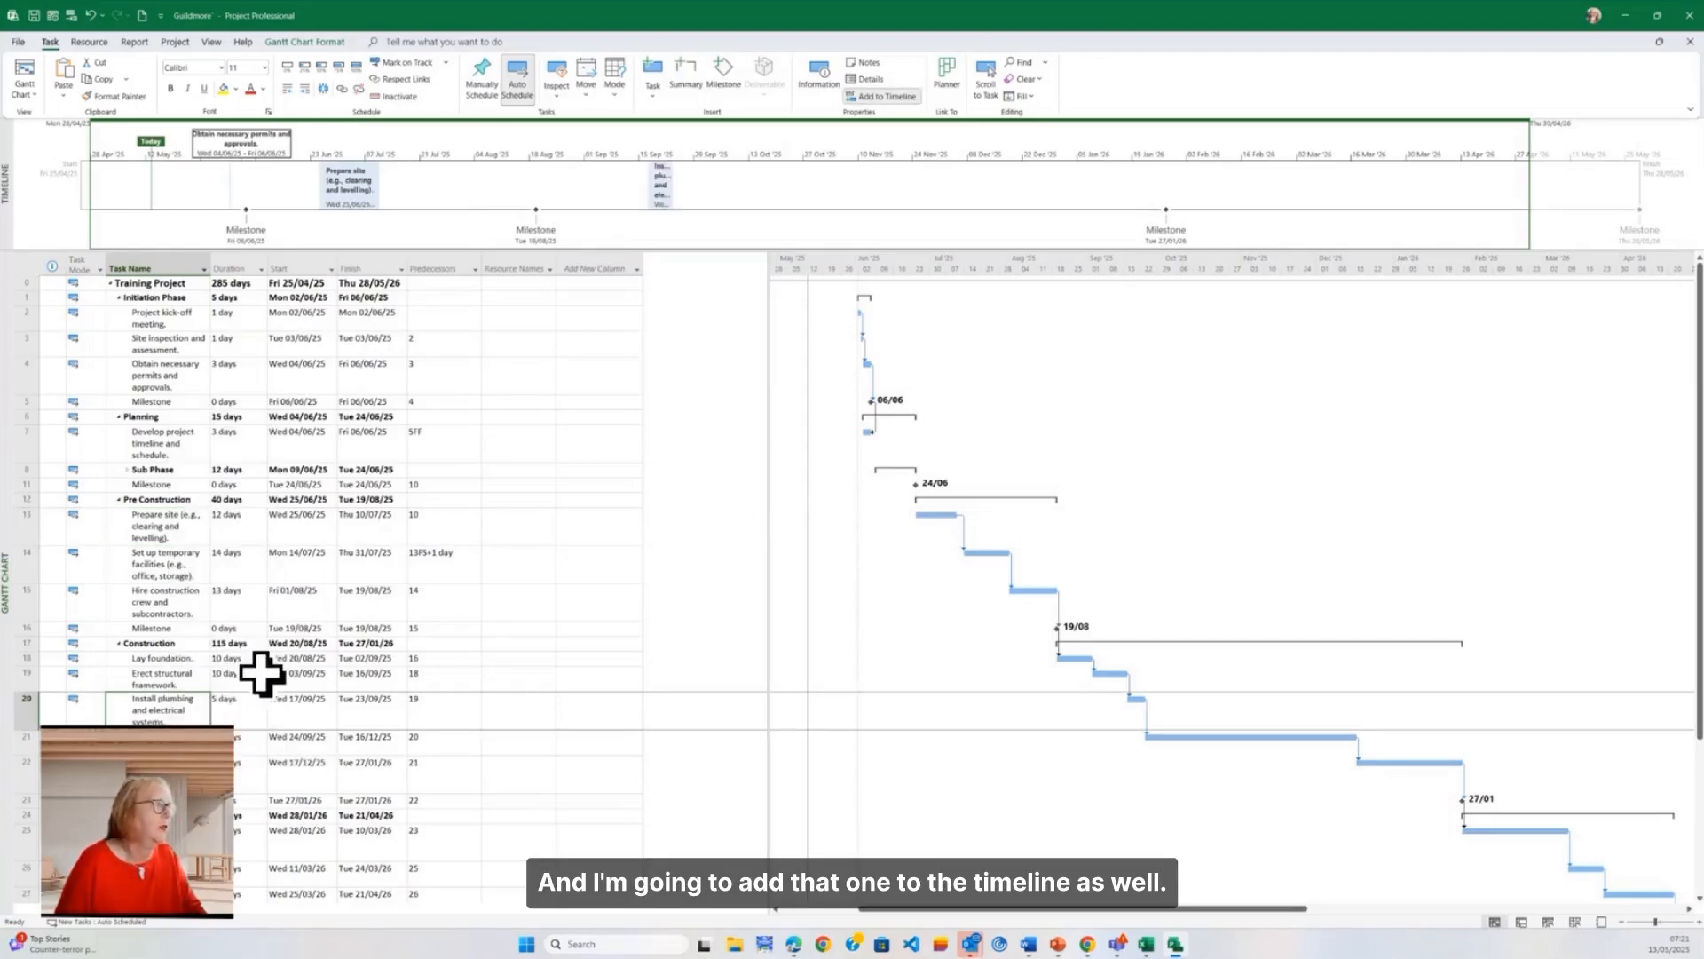
click(659, 182)
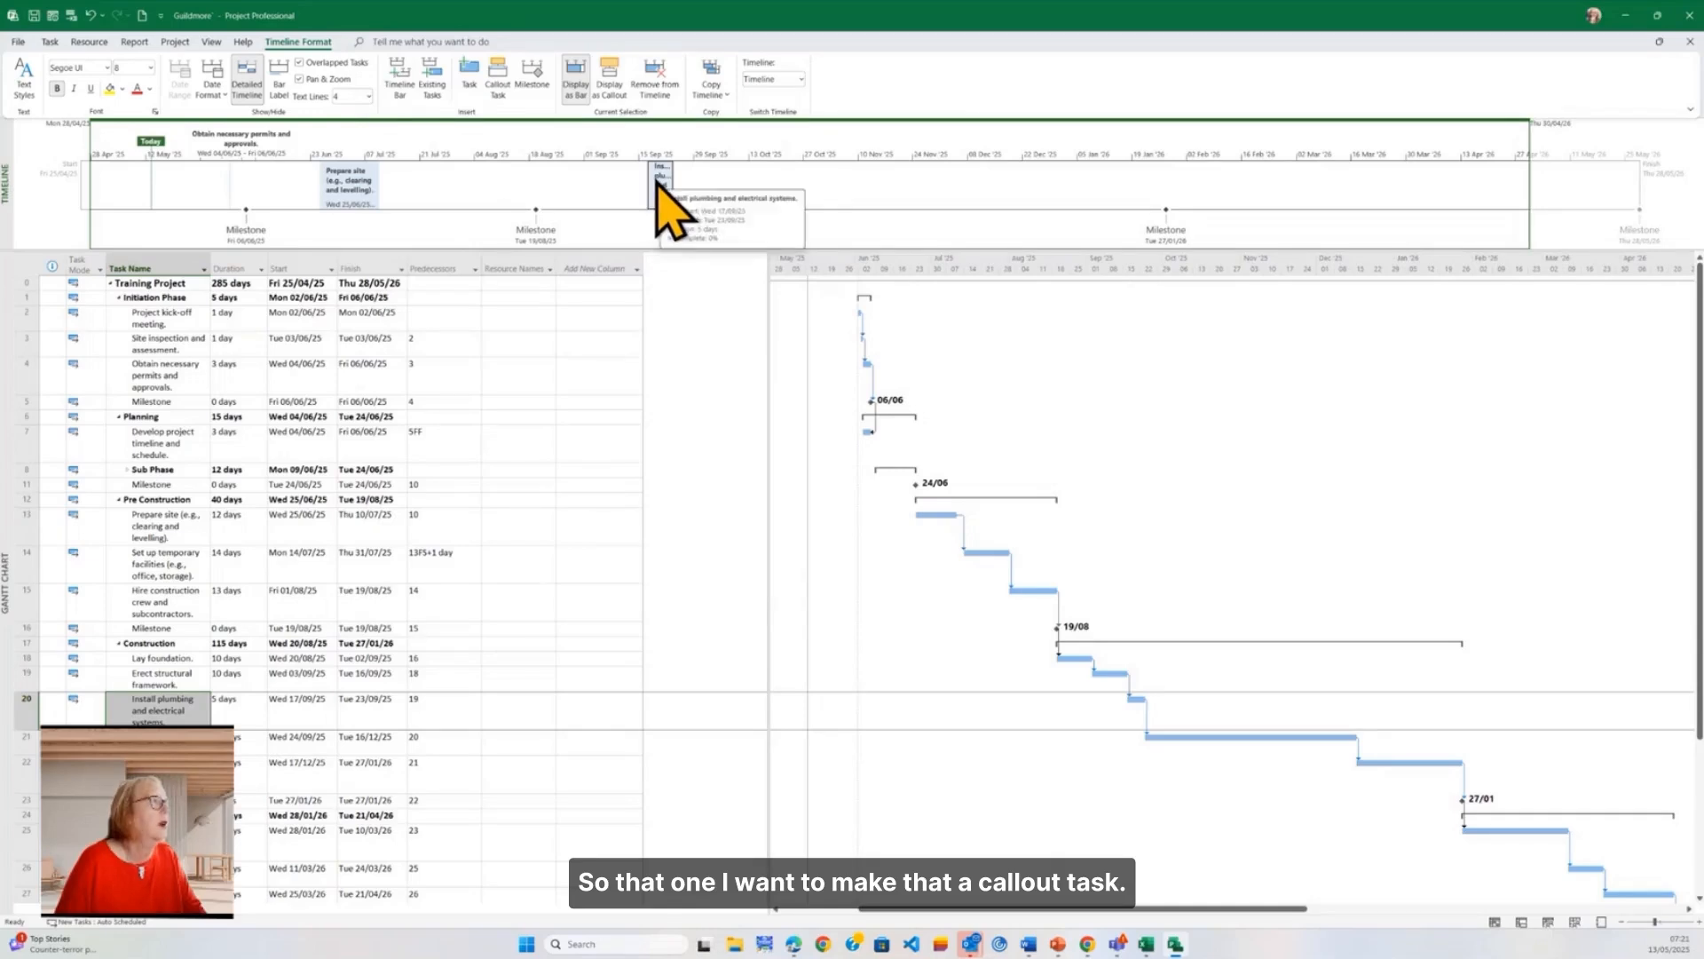
click(621, 93)
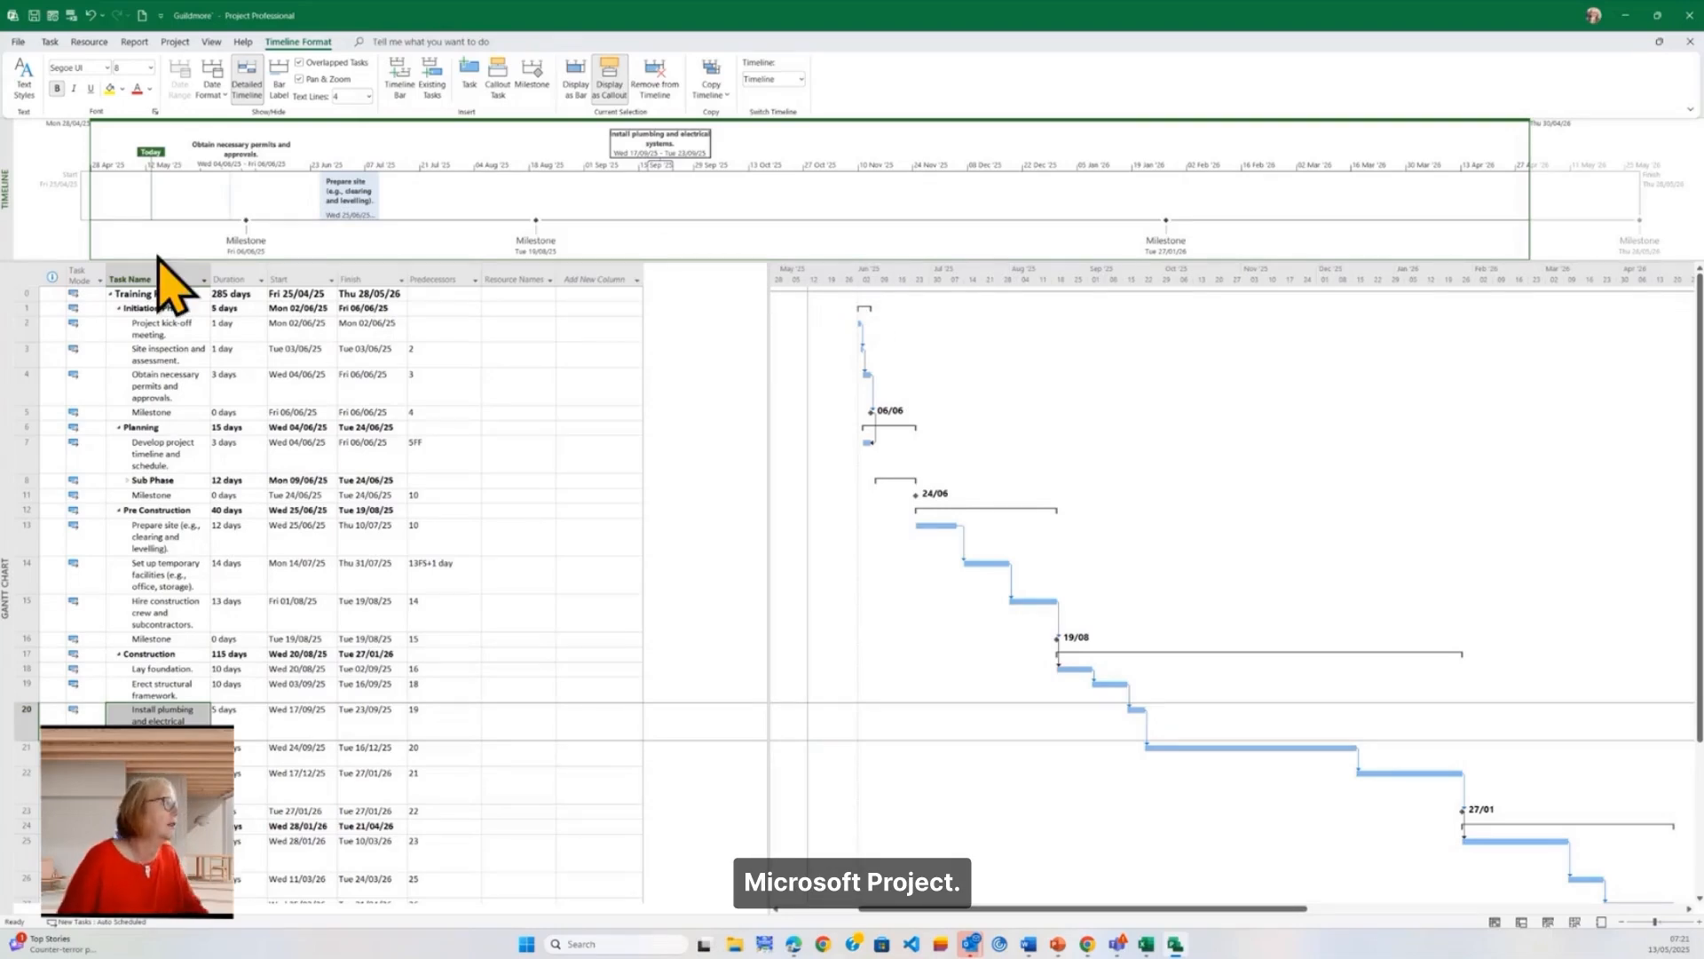
Add every task from "Training Project" through "Project Meetings" to the timeline at once
click(164, 295)
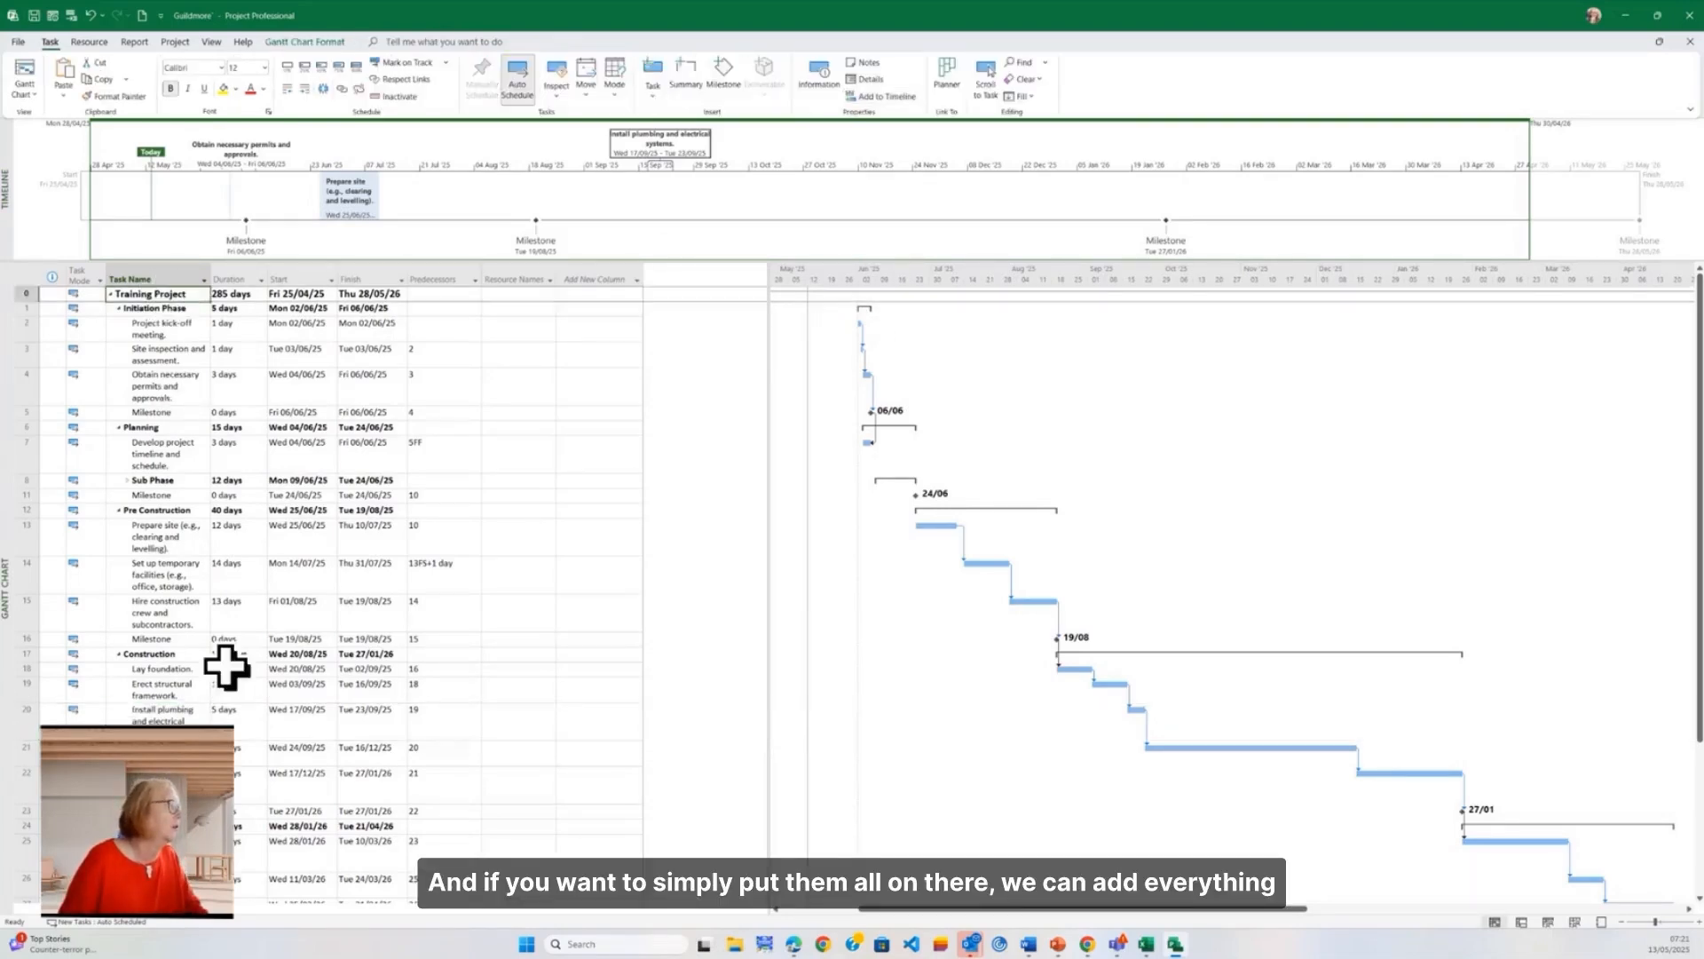
scroll(258, 784, down, 5)
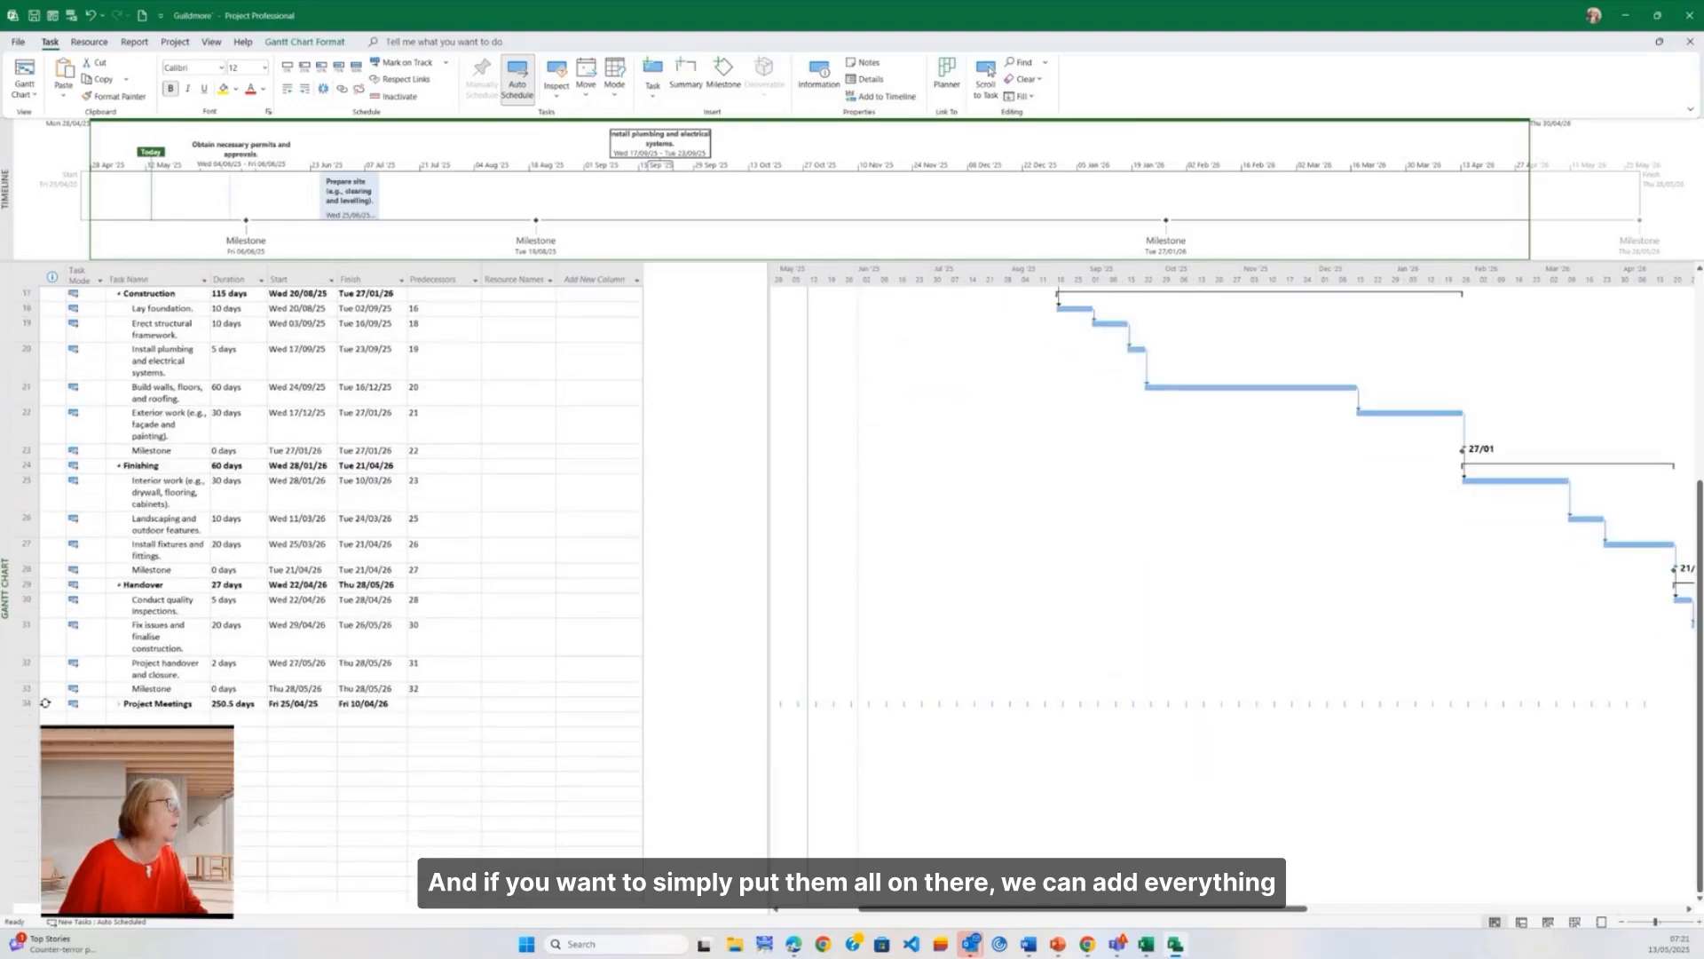
shift+click(157, 701)
right_click(165, 618)
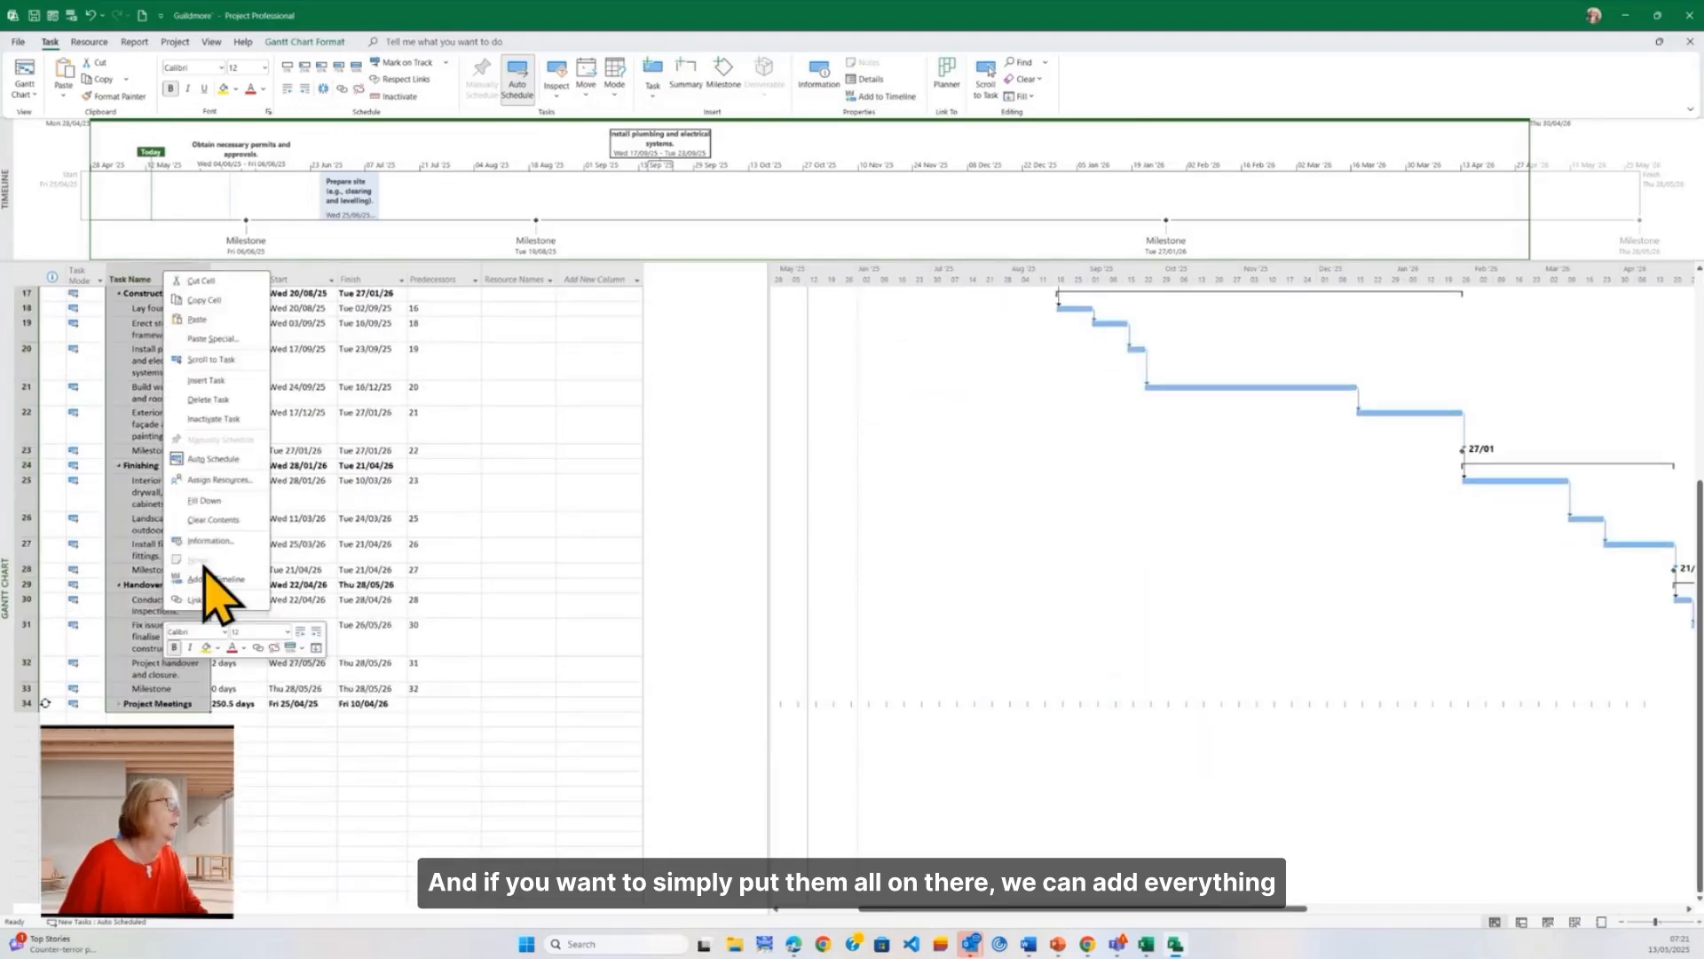
click(238, 579)
click(528, 666)
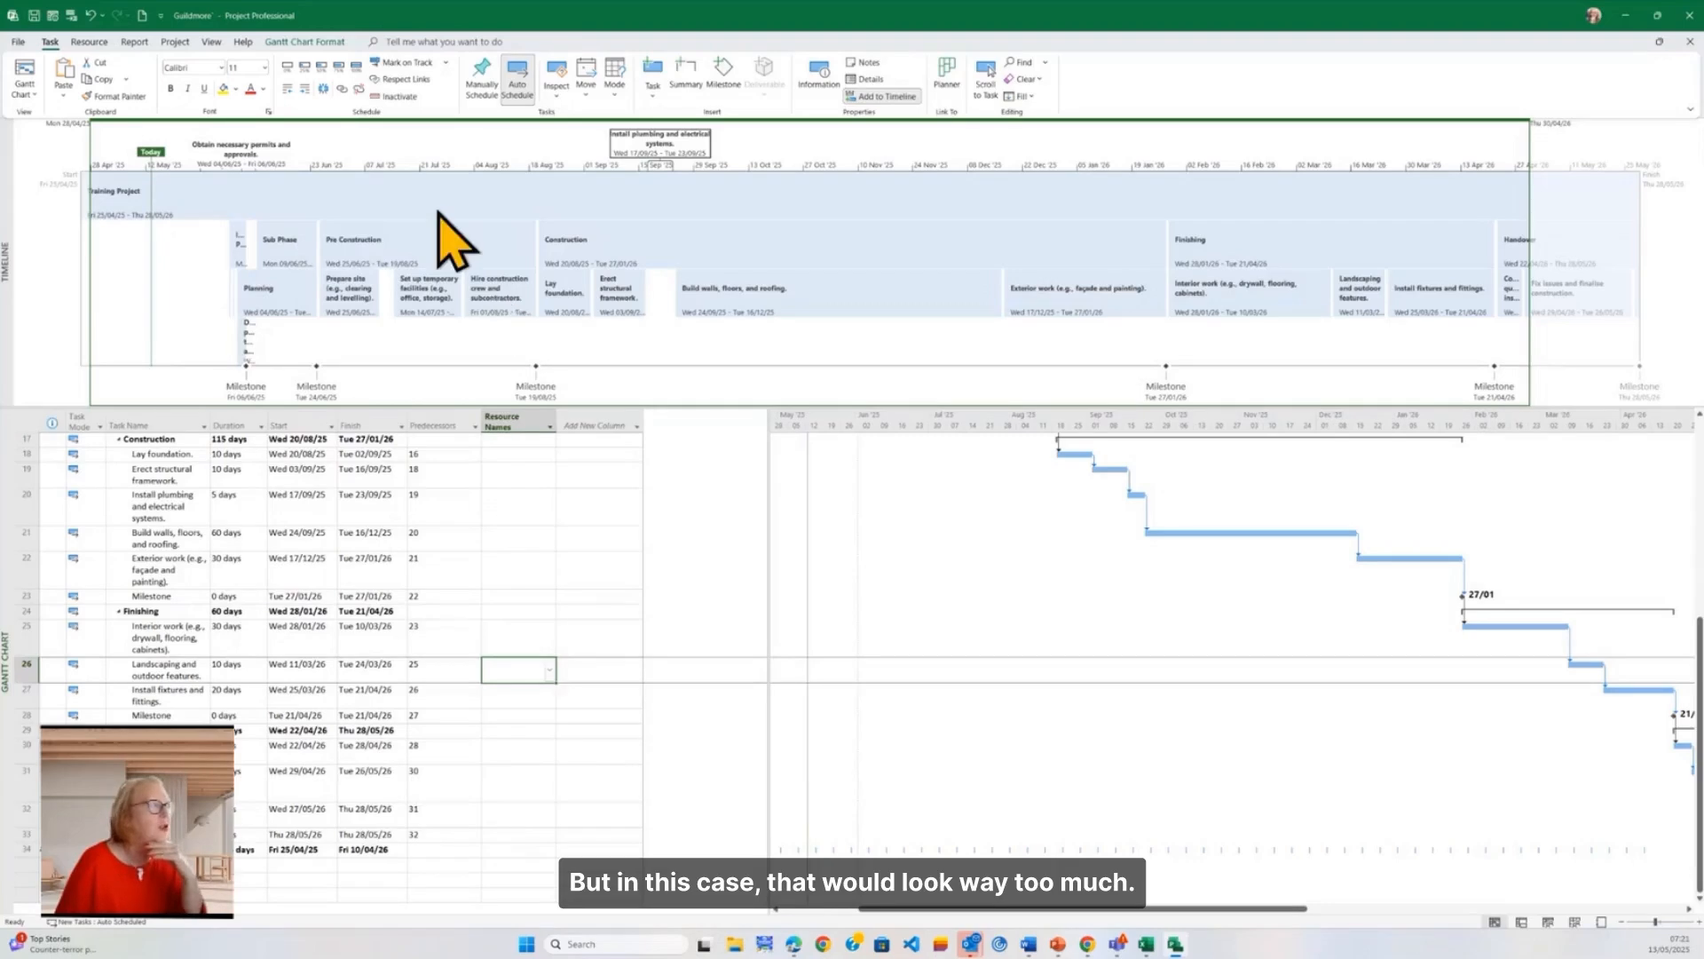
Remove the "Sub Phase" and "Pre Construction" summary bars from the timeline
right_click(286, 244)
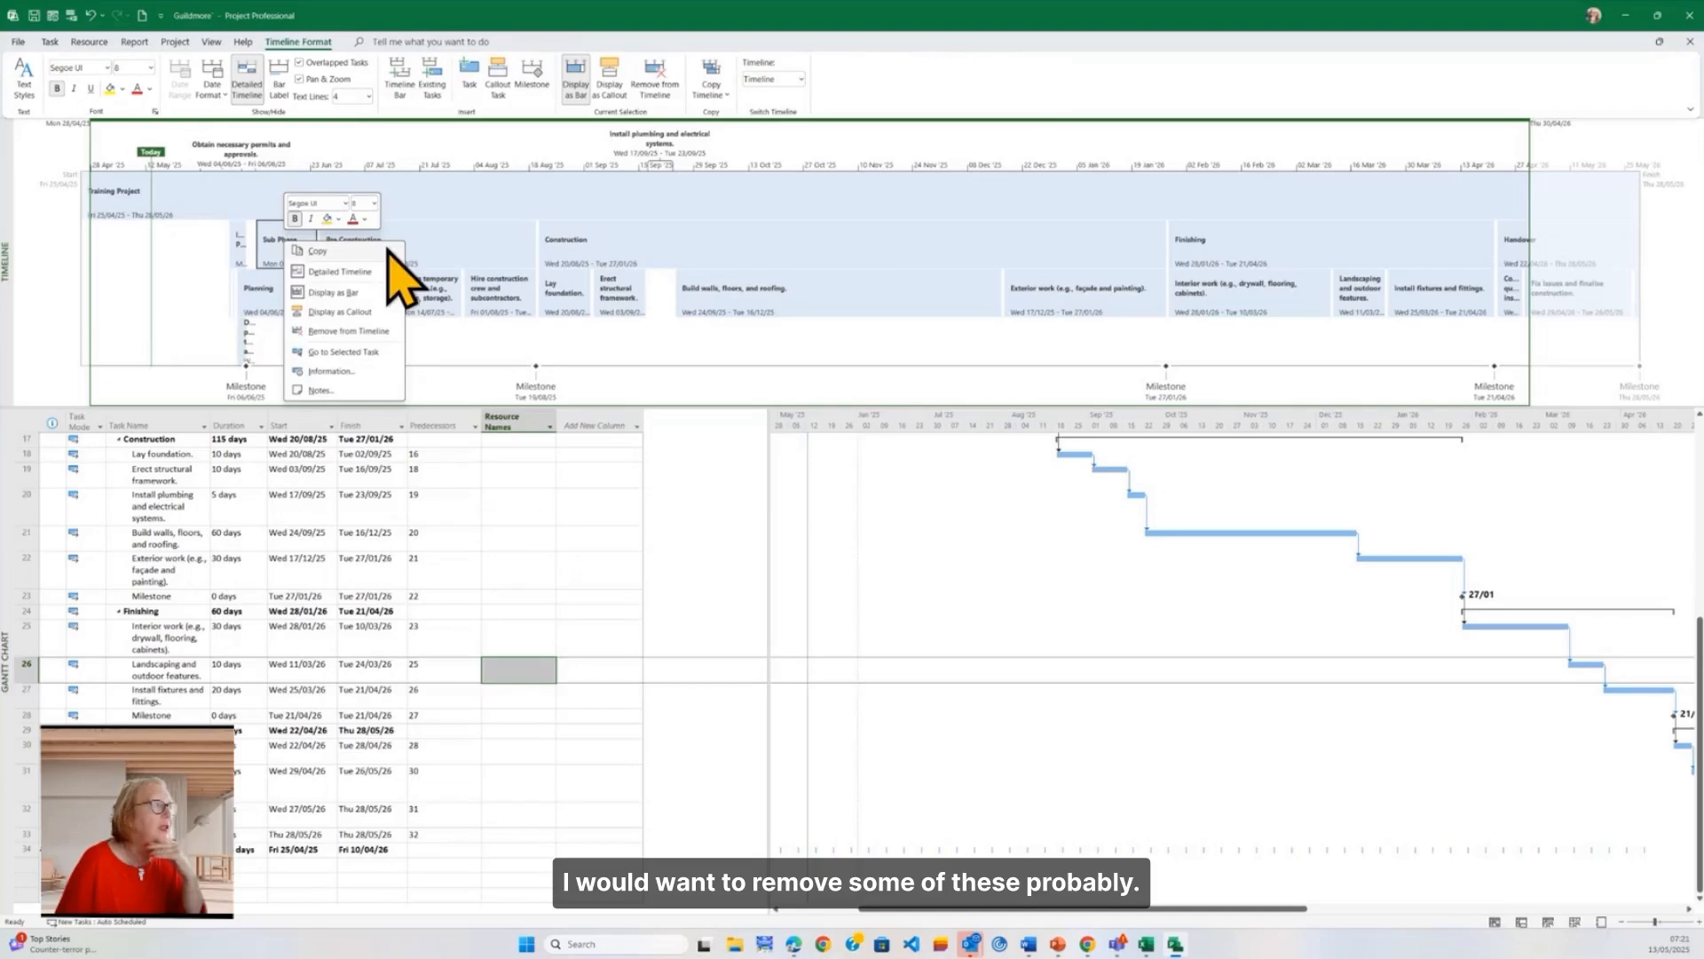
click(373, 330)
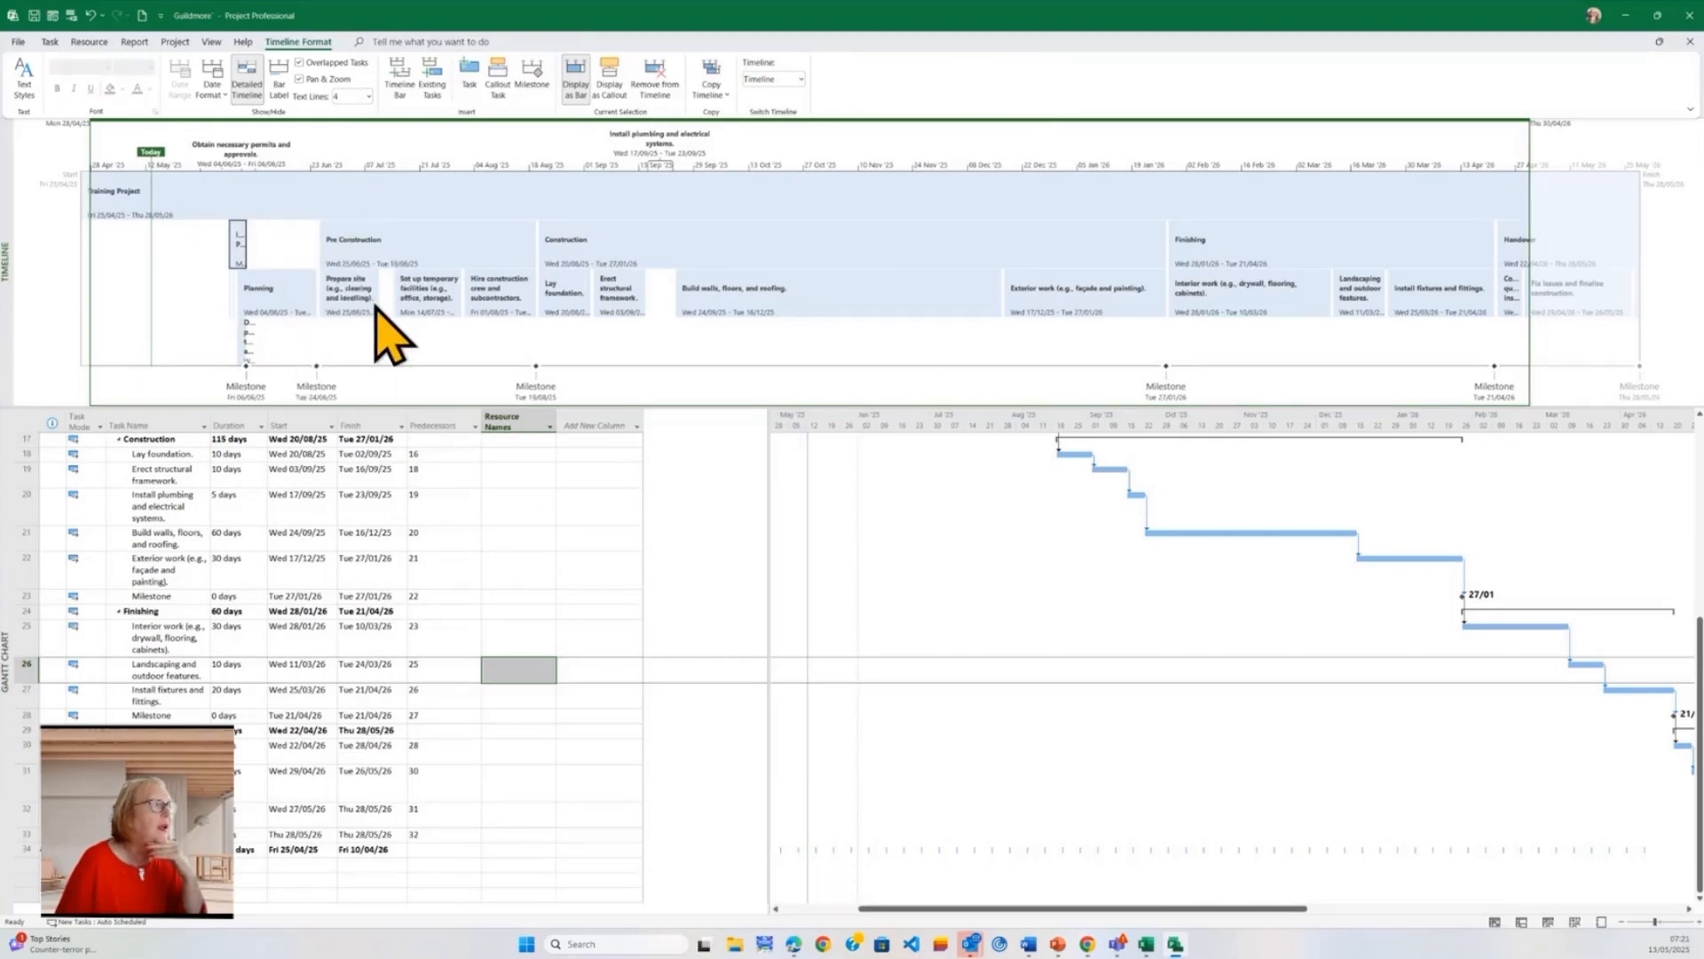
right_click(400, 250)
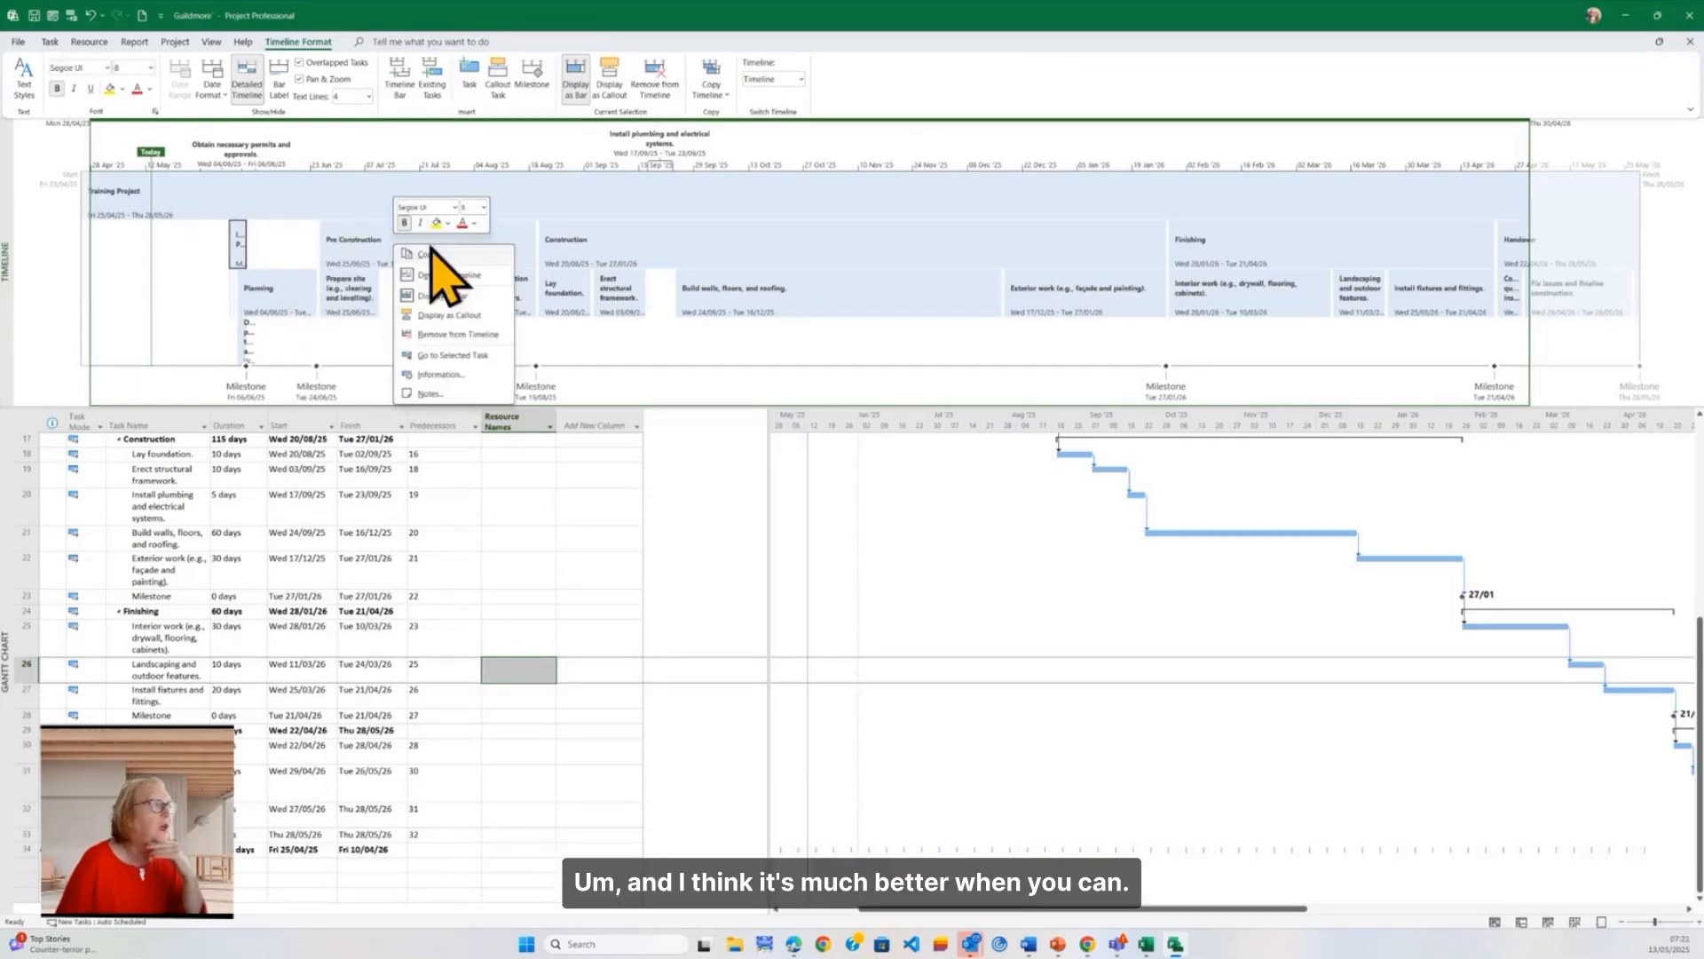
click(455, 335)
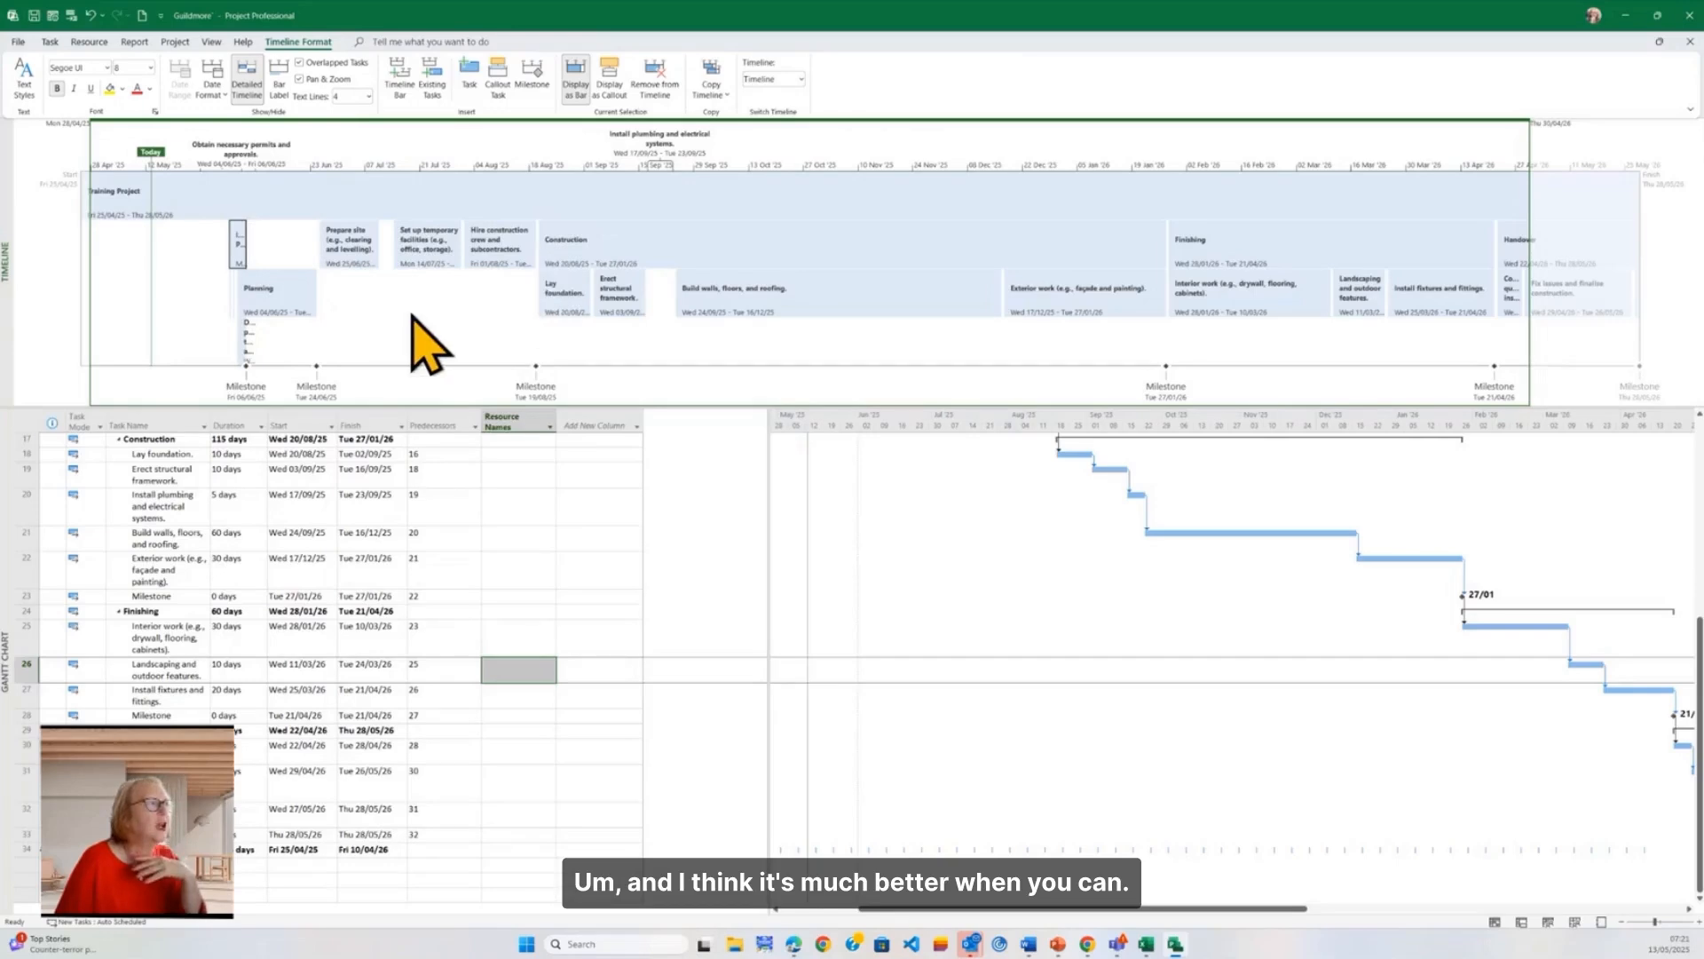
Undo the two removals and the addition of all project tasks to the timeline
click(91, 16)
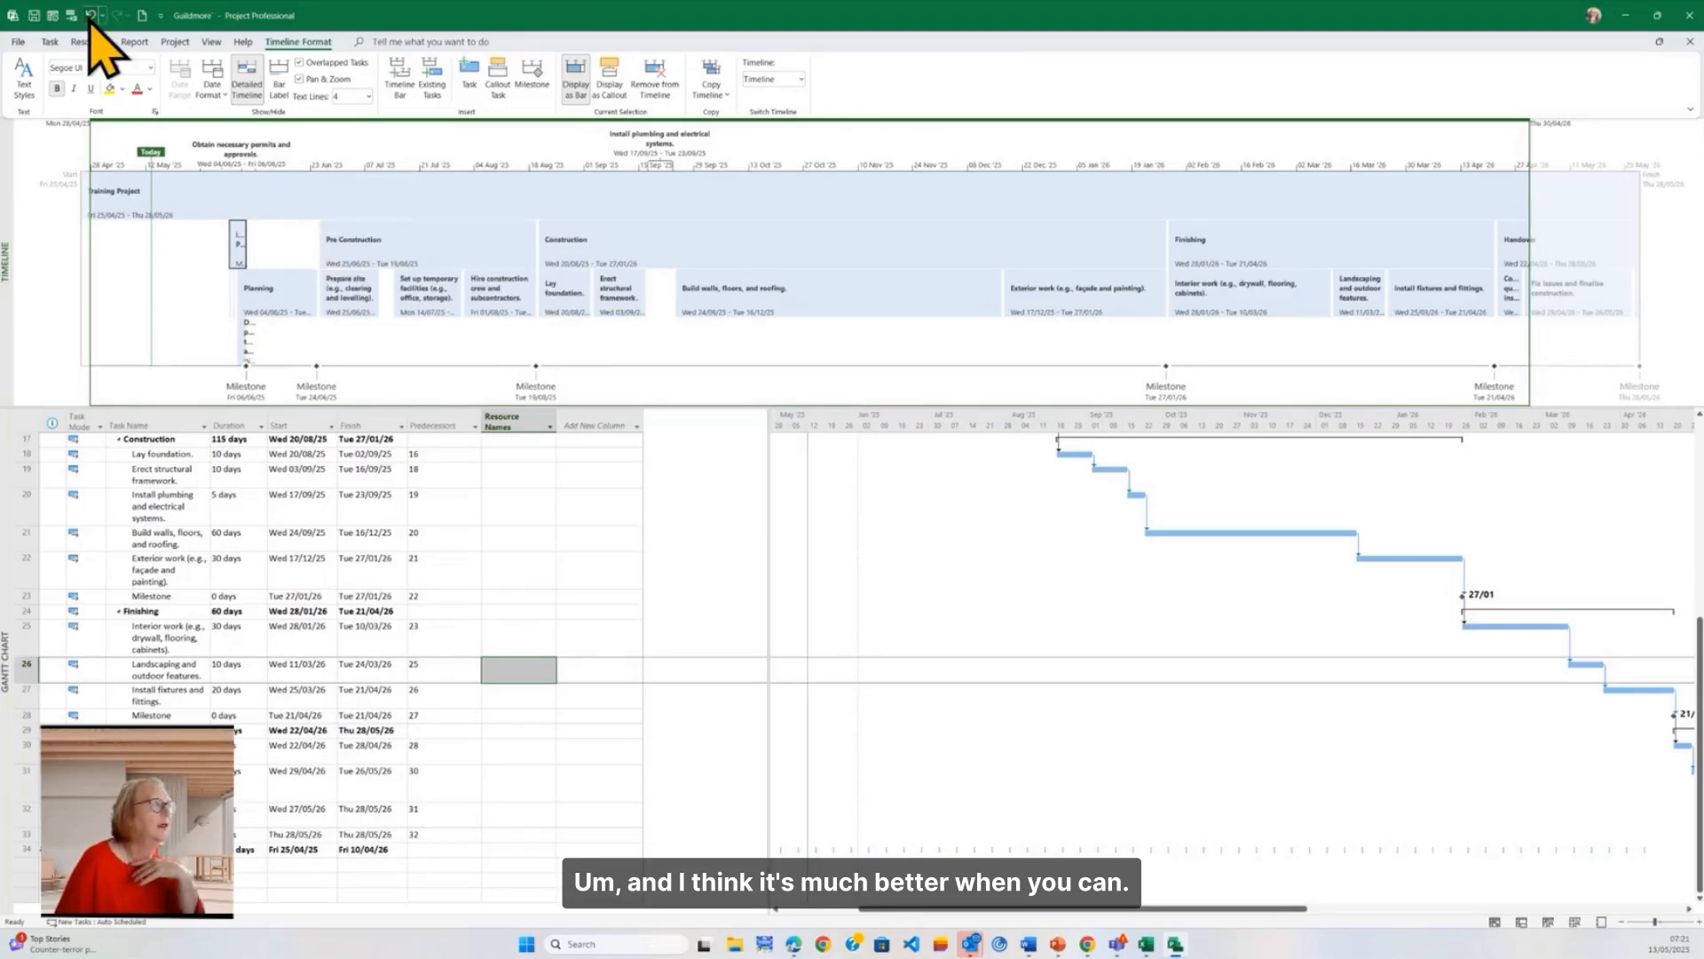
click(91, 15)
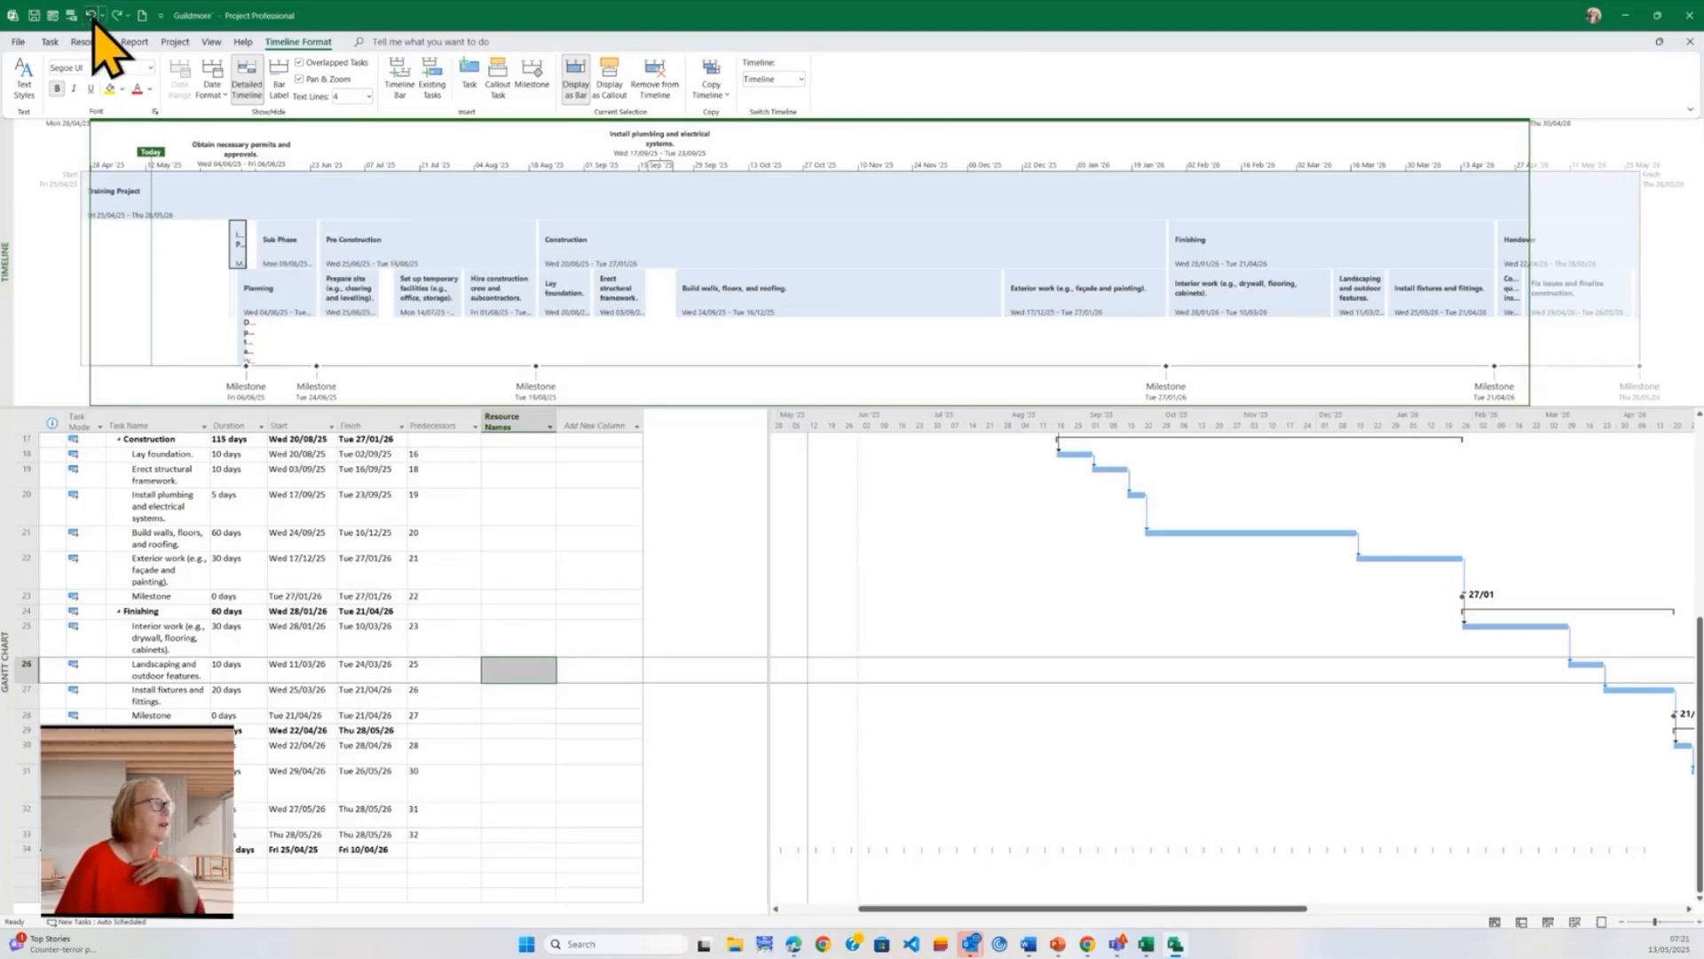
click(90, 15)
click(171, 632)
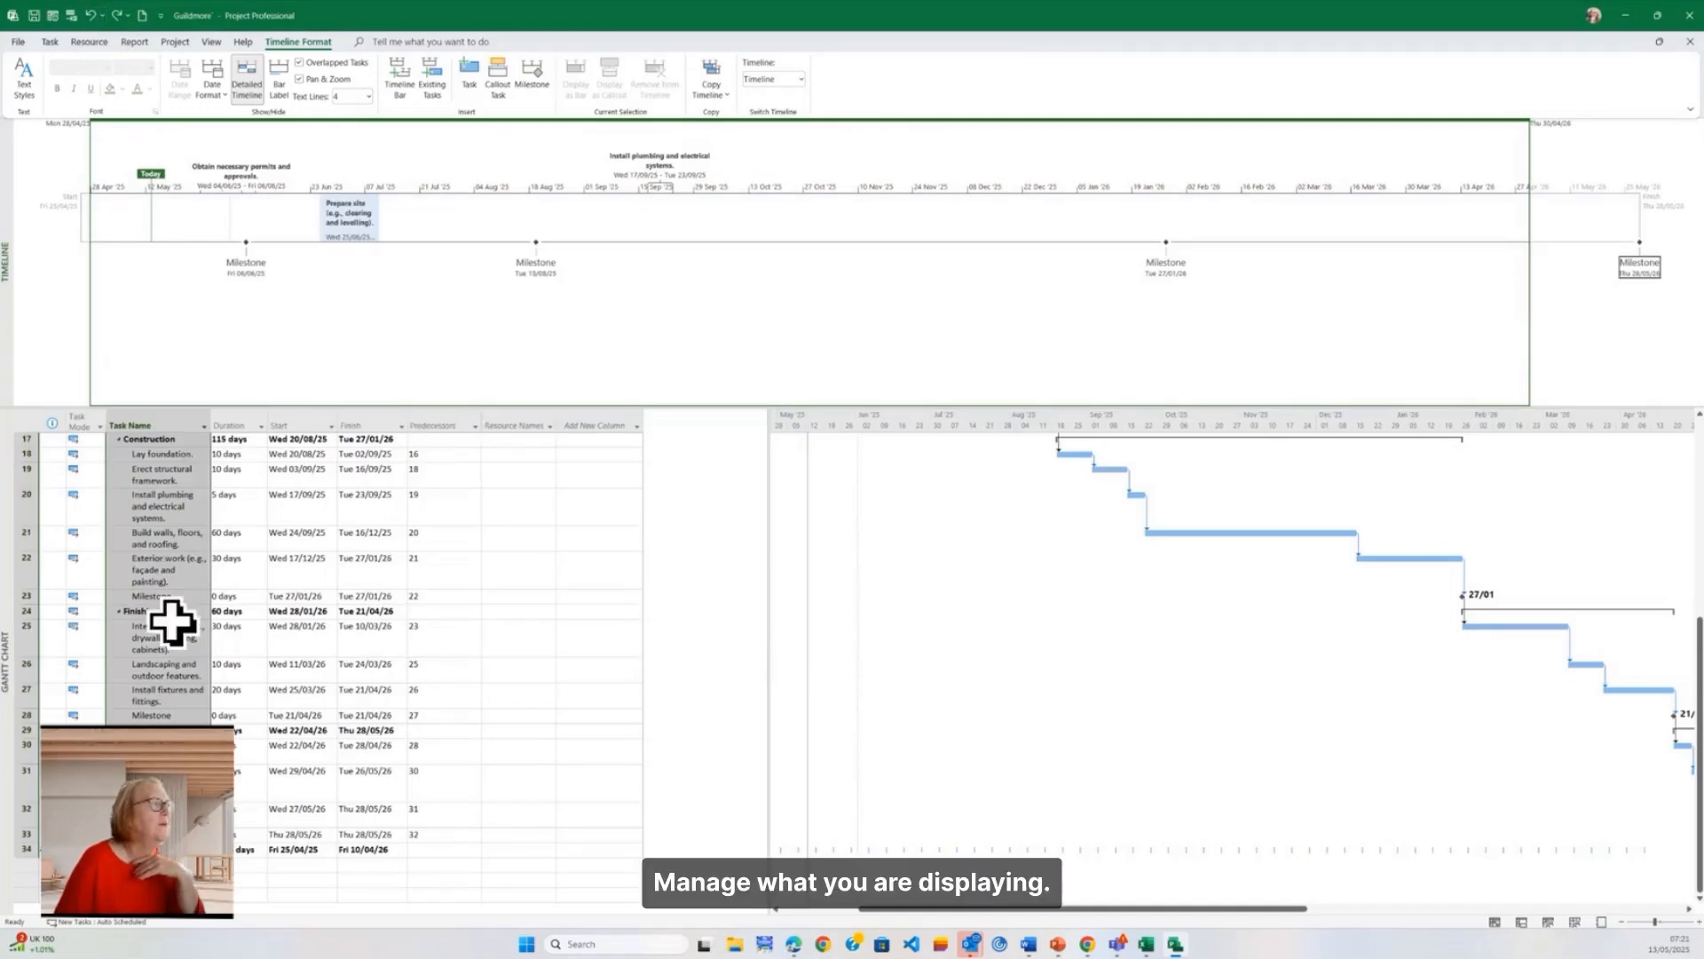
click(283, 568)
Add the "Planning" phase to the timeline and reduce the height of the timeline pane to fit its content
scroll(292, 578, up, 6)
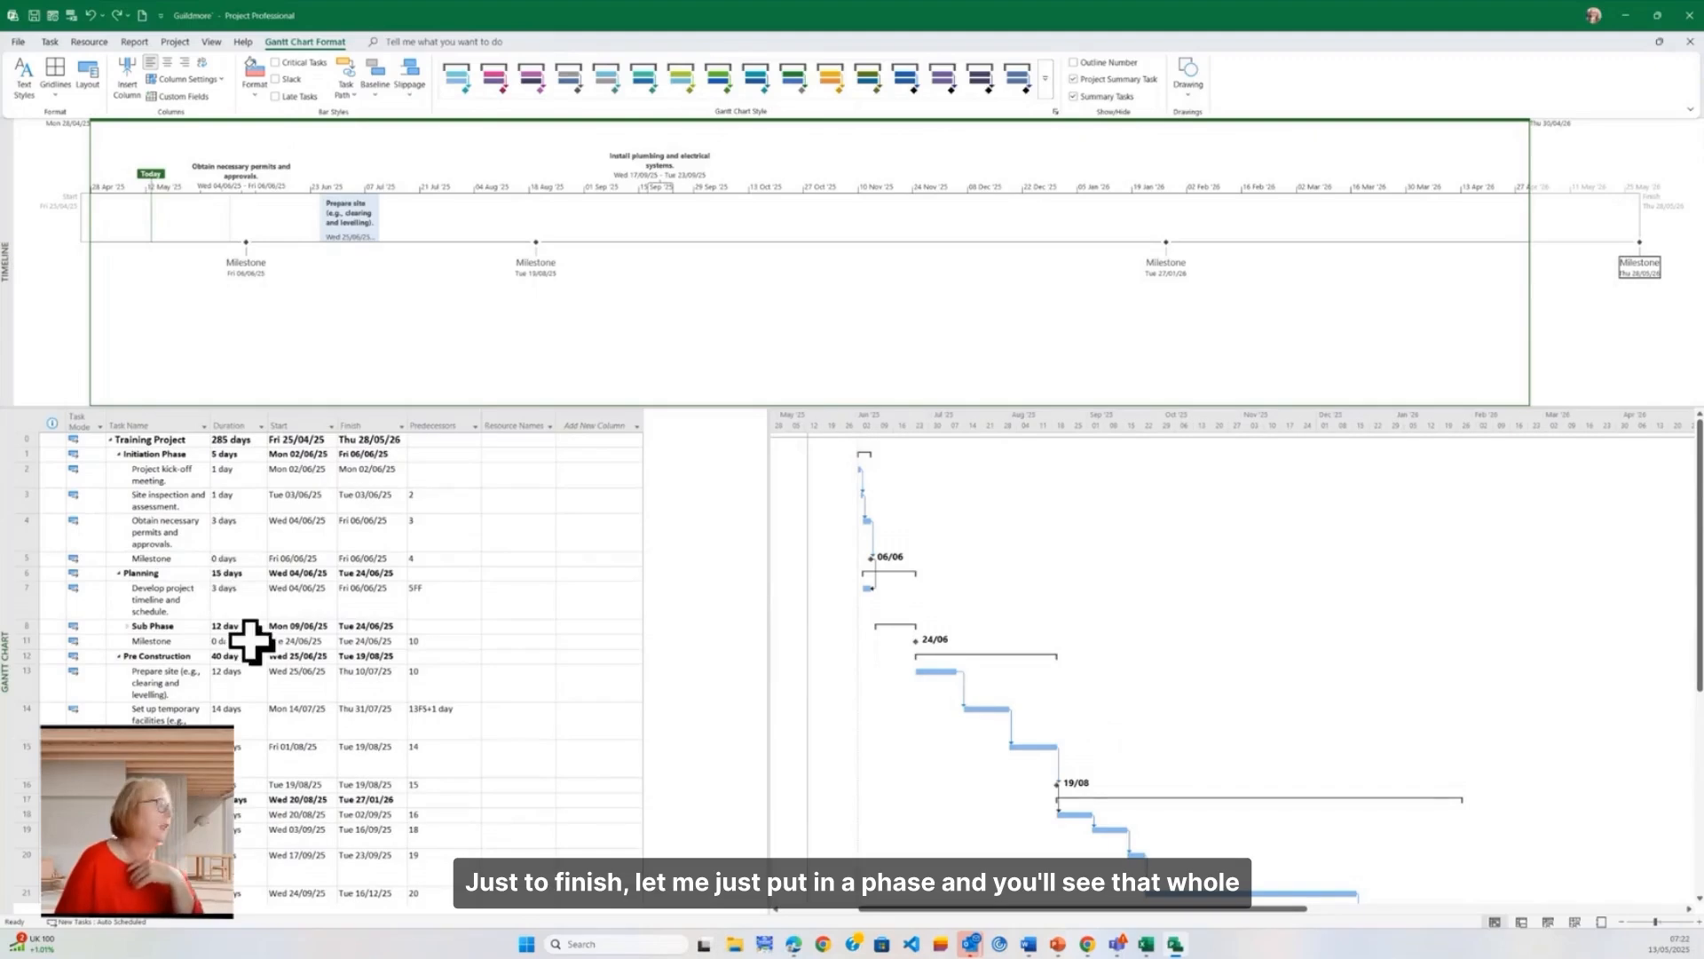
right_click(168, 574)
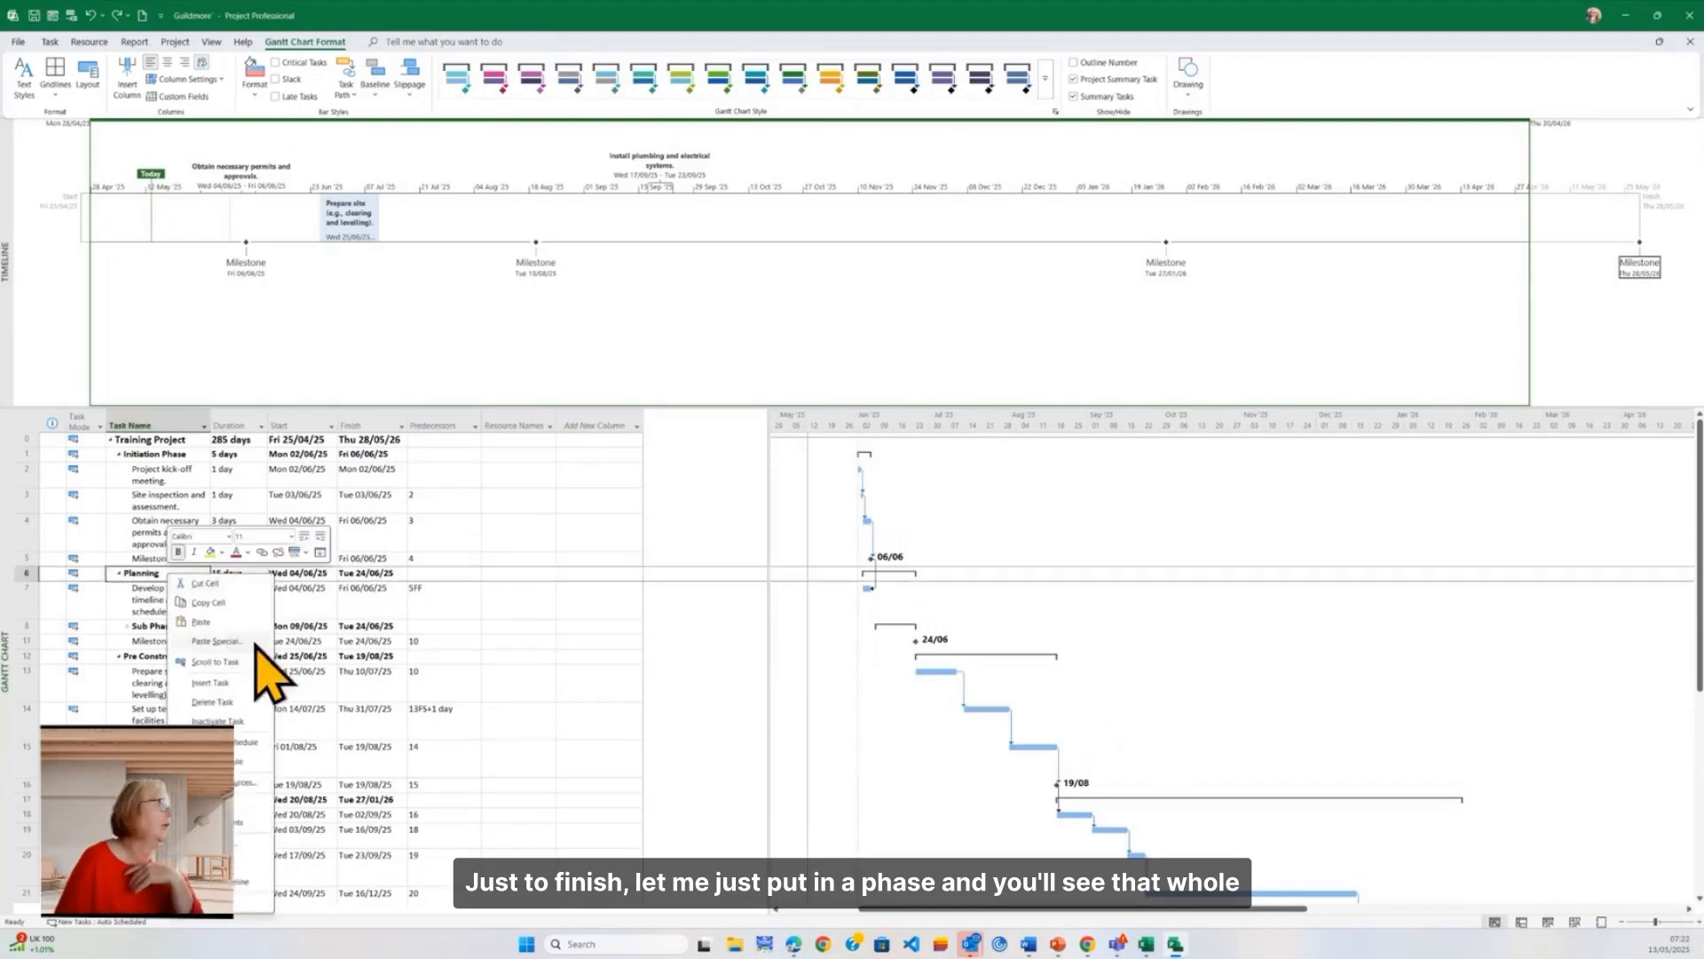
click(235, 882)
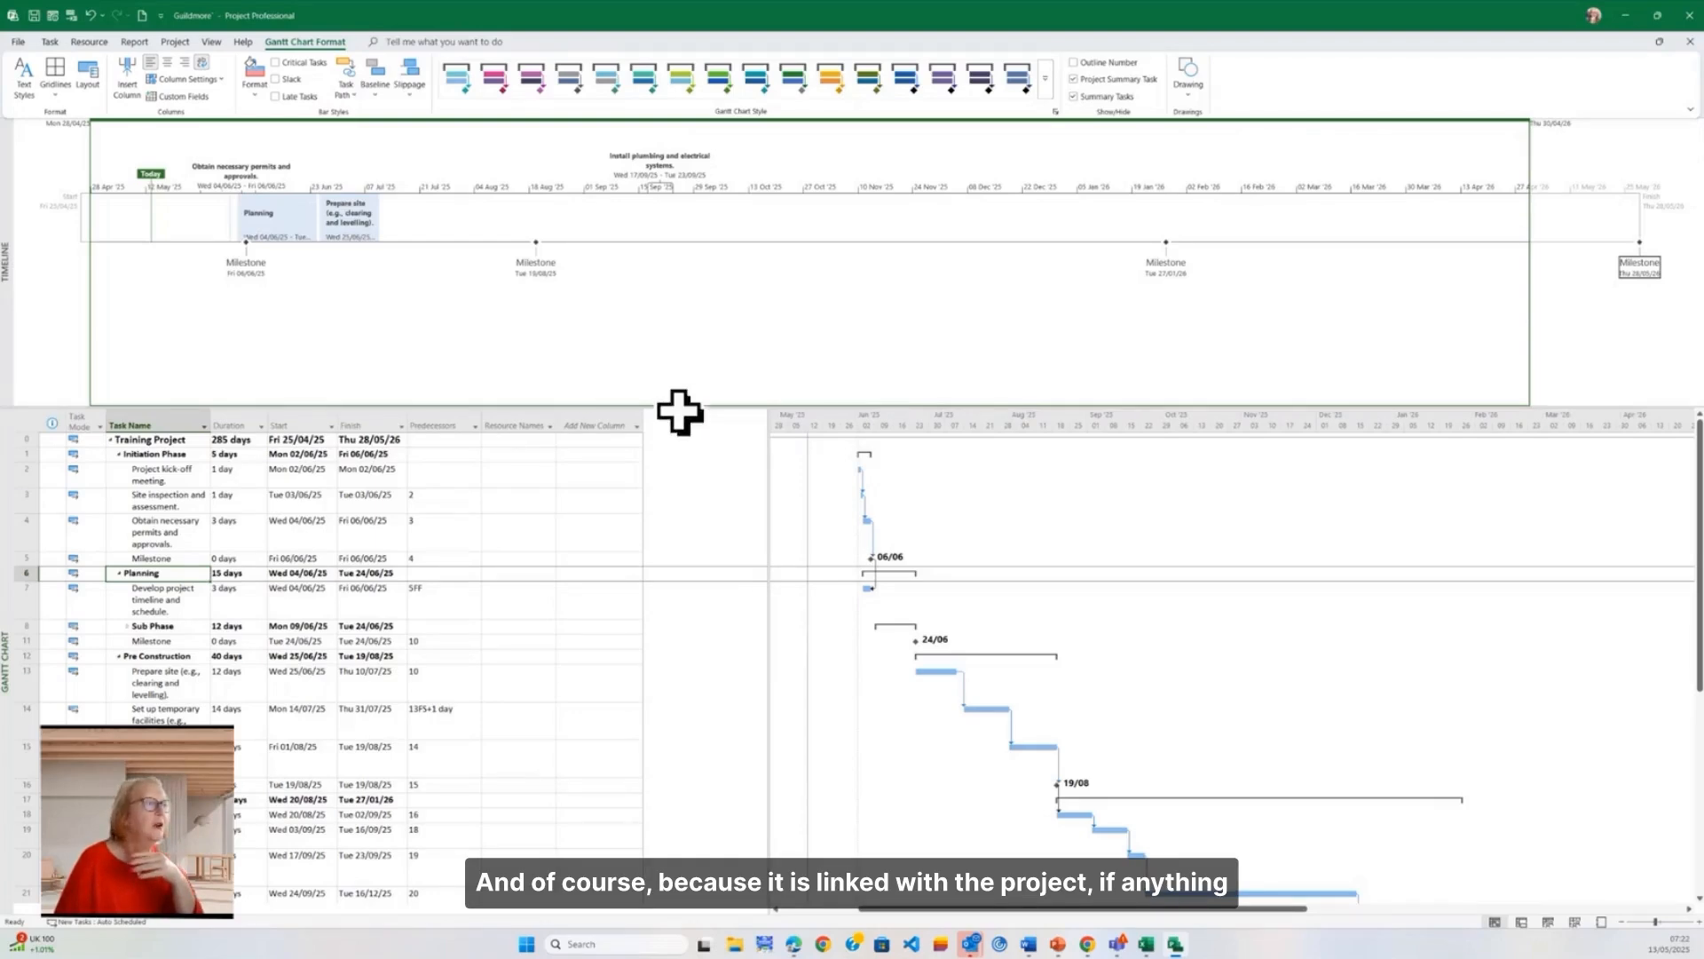
drag(678, 405, 677, 285)
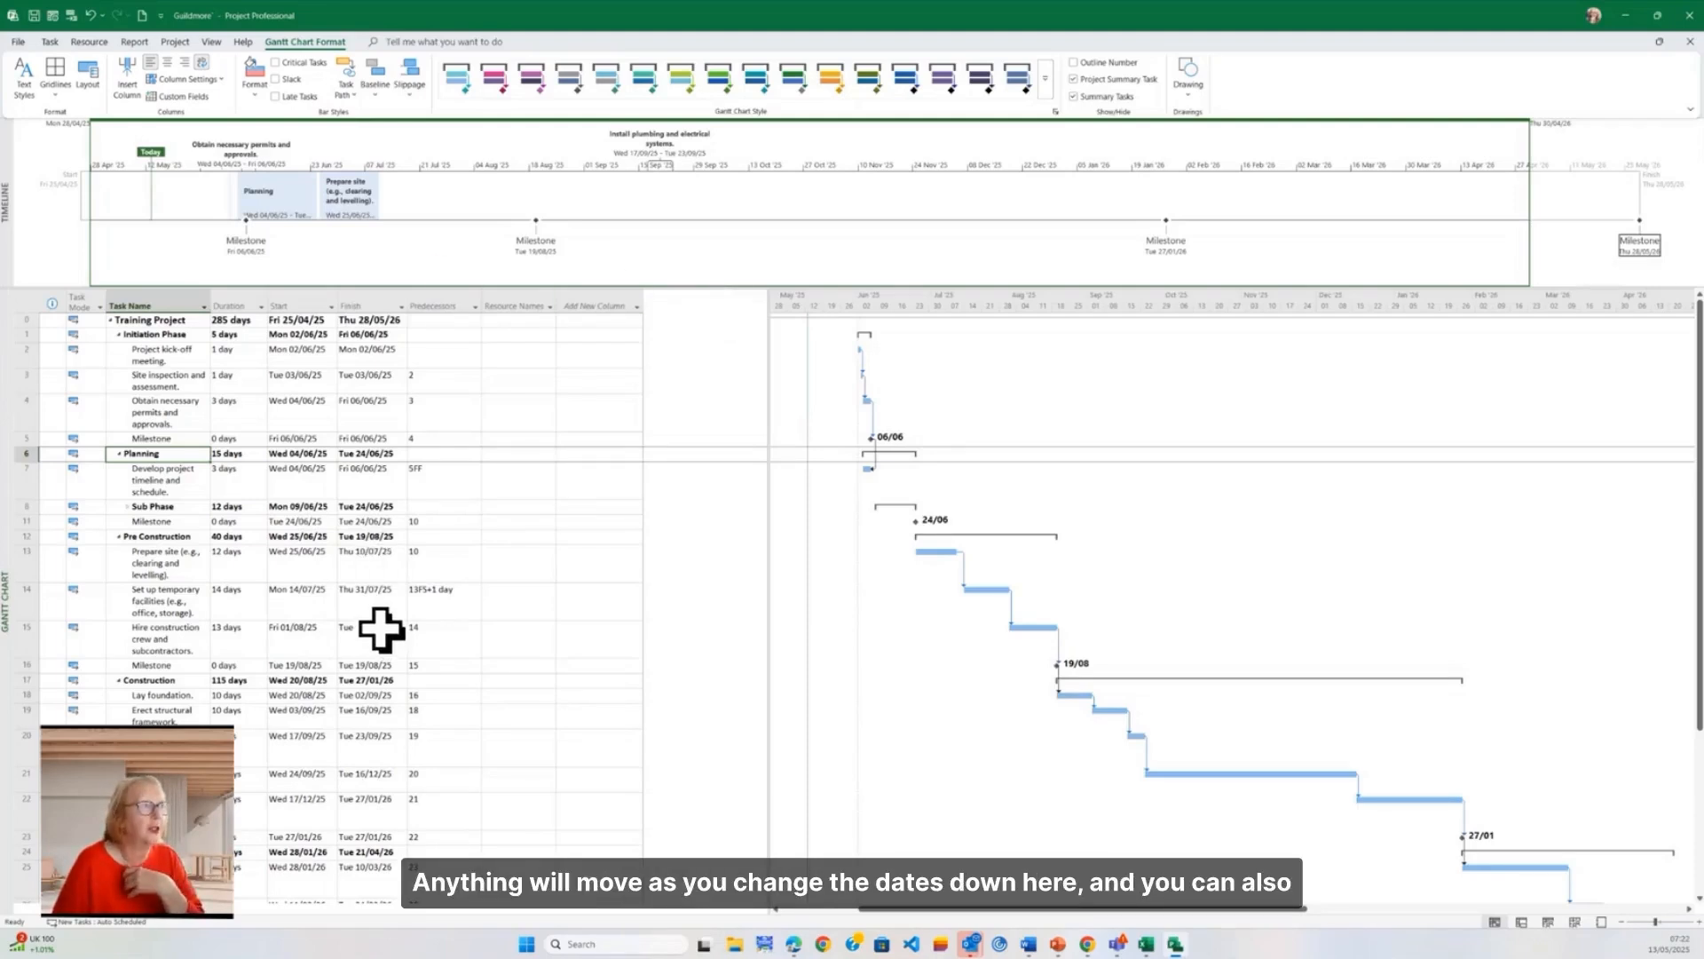
Apply a purple style to the Gantt chart bars and select the "Prepare site" bar on the timeline to view its formatting options
click(502, 80)
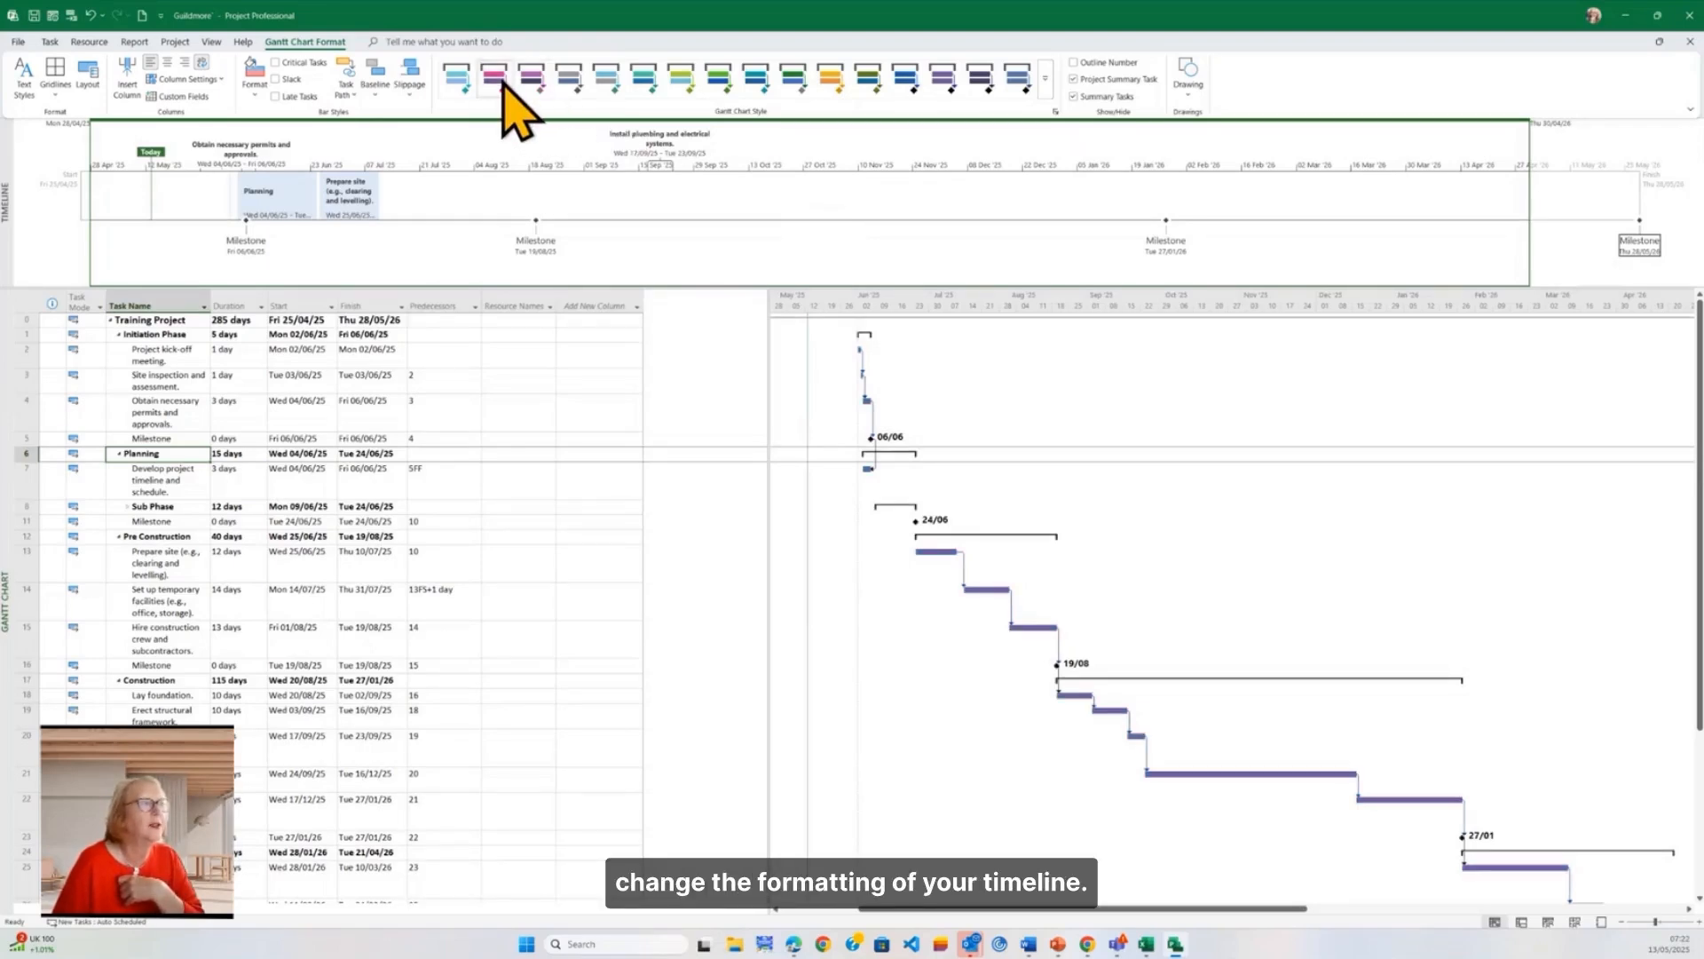
click(57, 202)
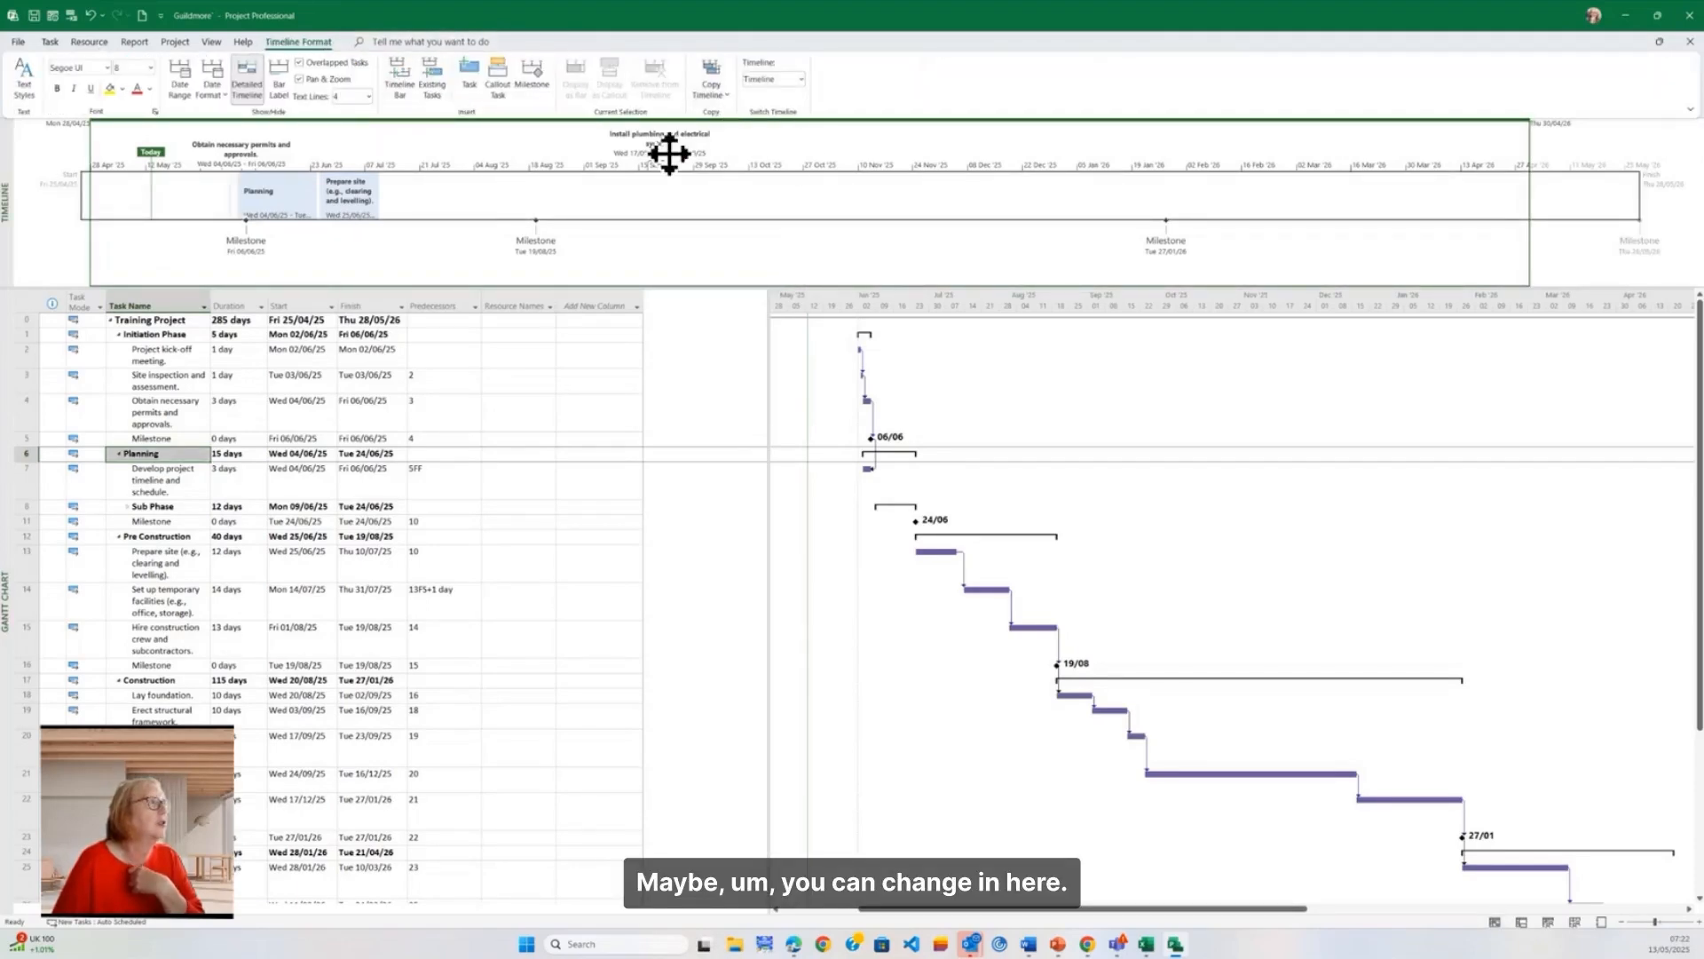
right_click(355, 204)
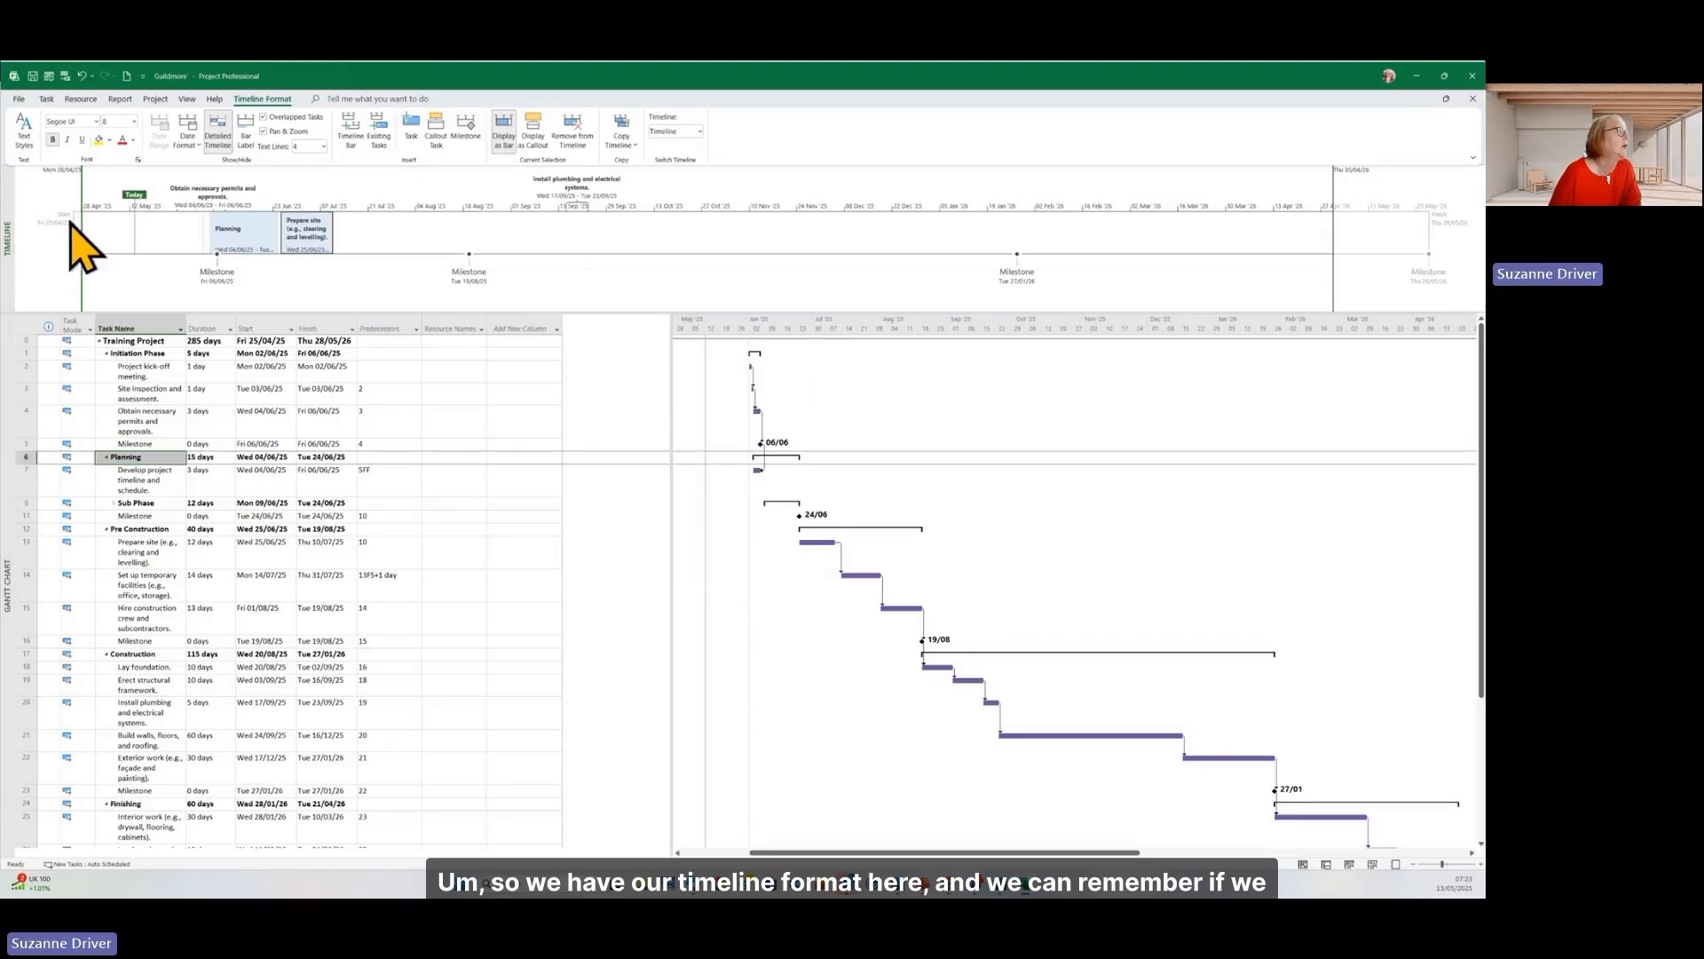
Hide the timeline above the Gantt chart and display it again
click(185, 99)
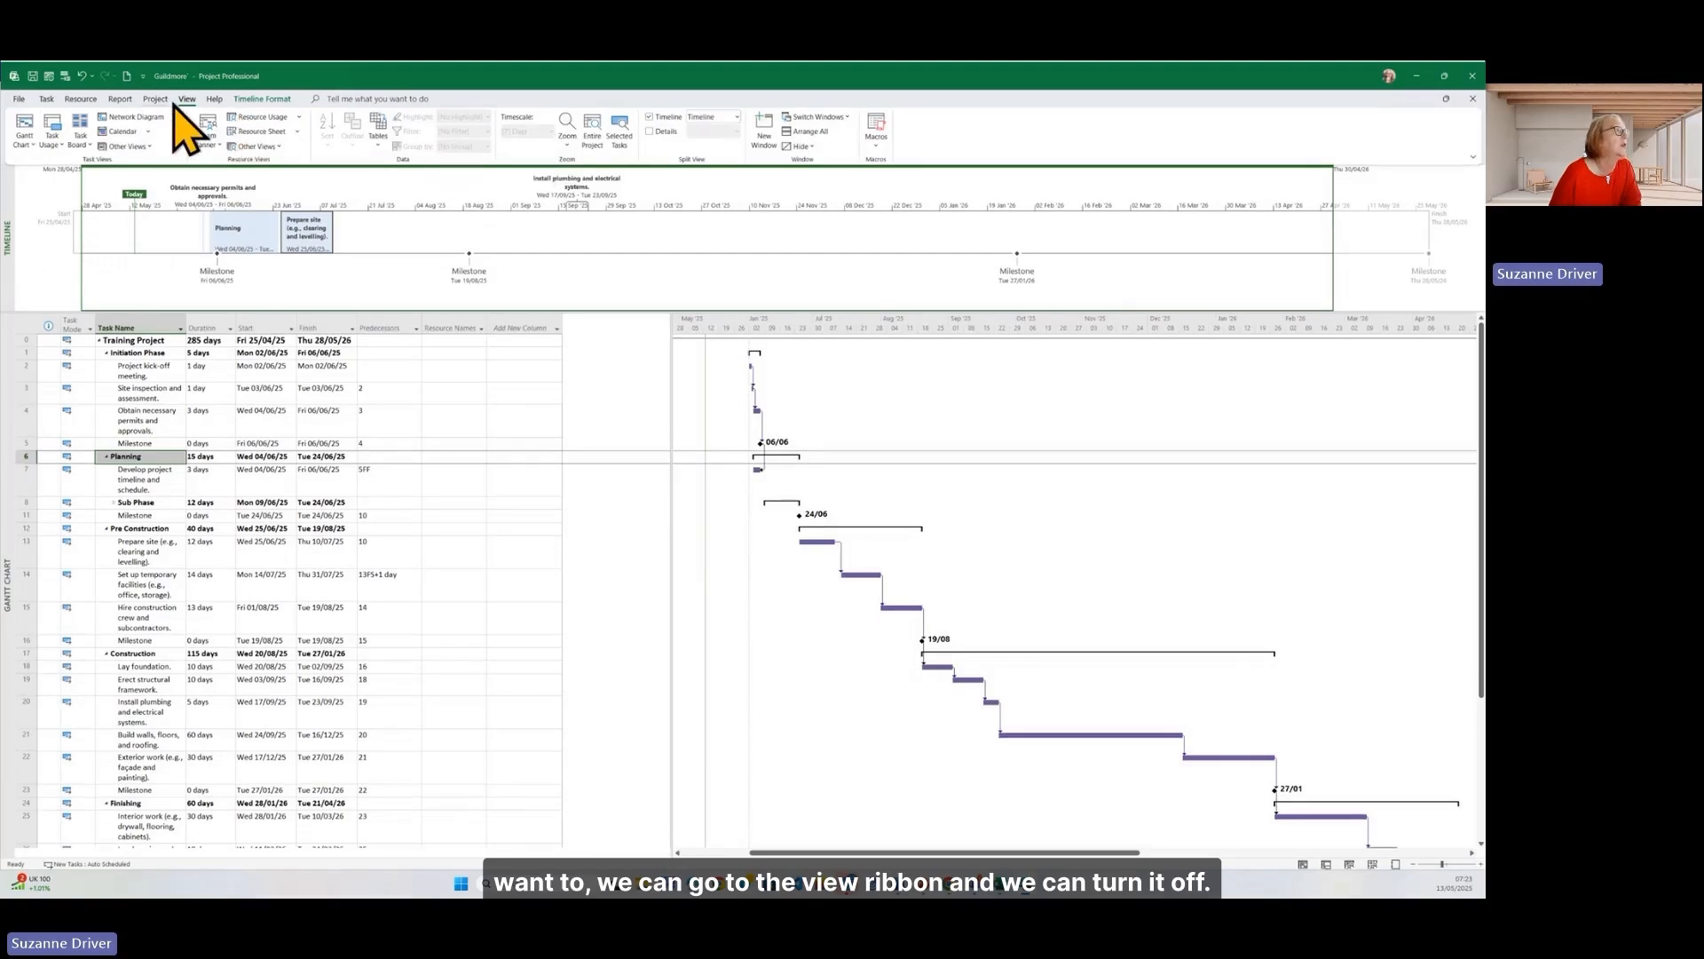
click(453, 391)
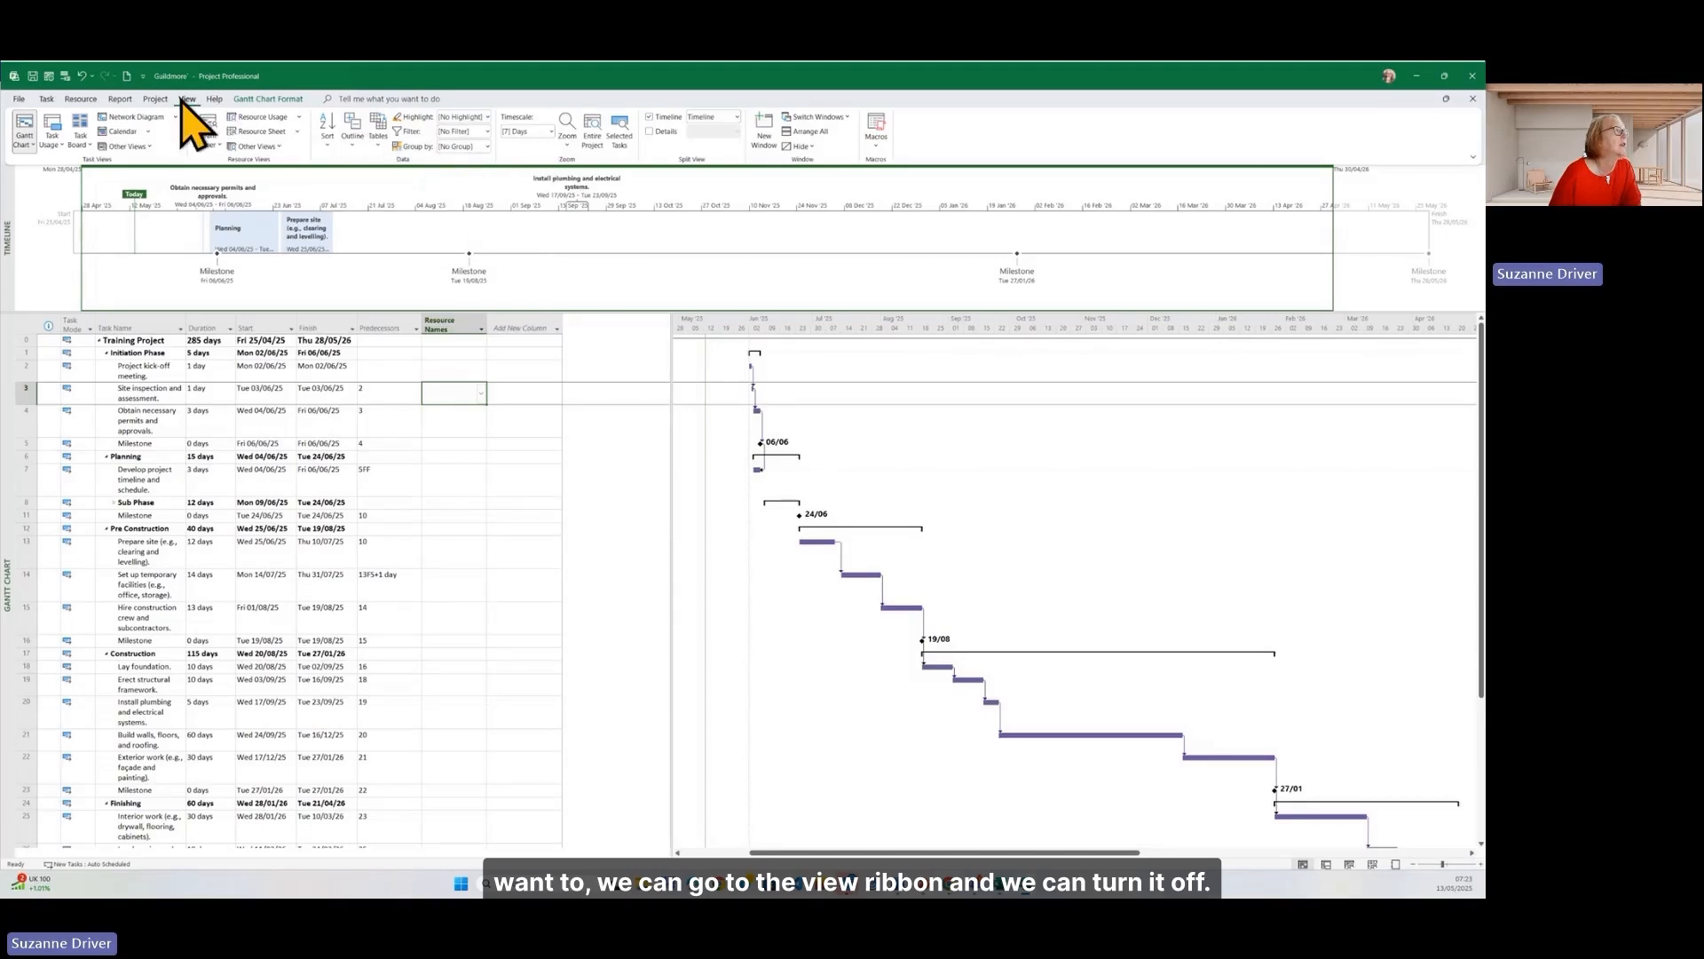
click(650, 117)
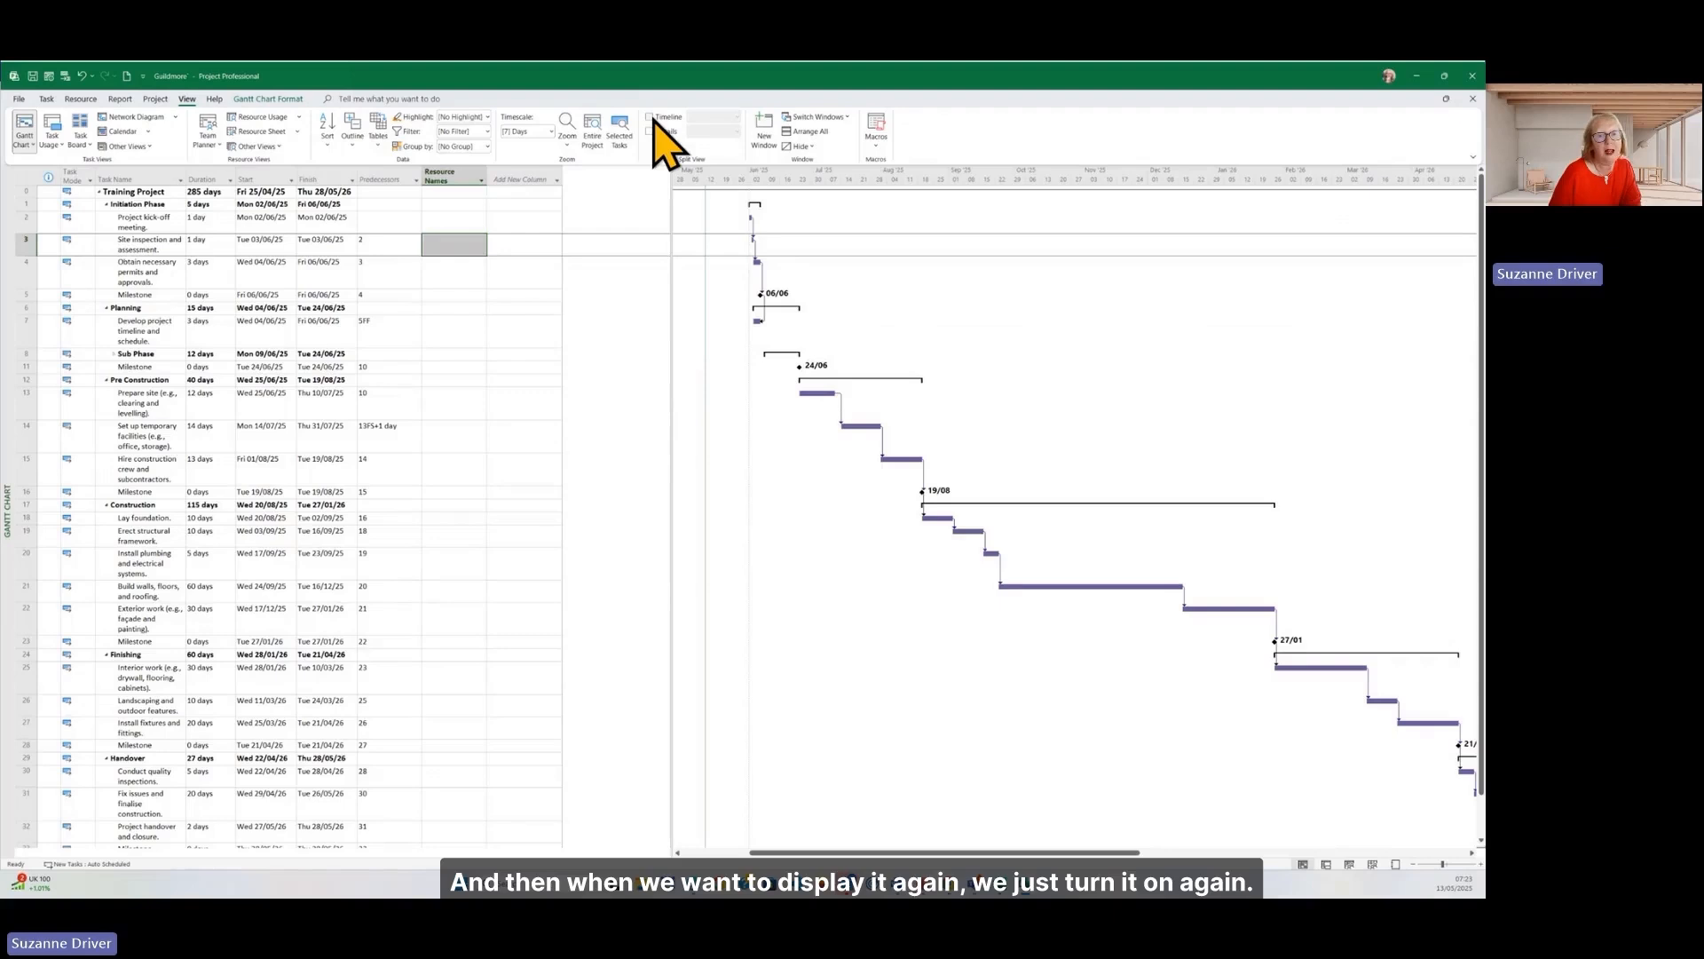
click(652, 117)
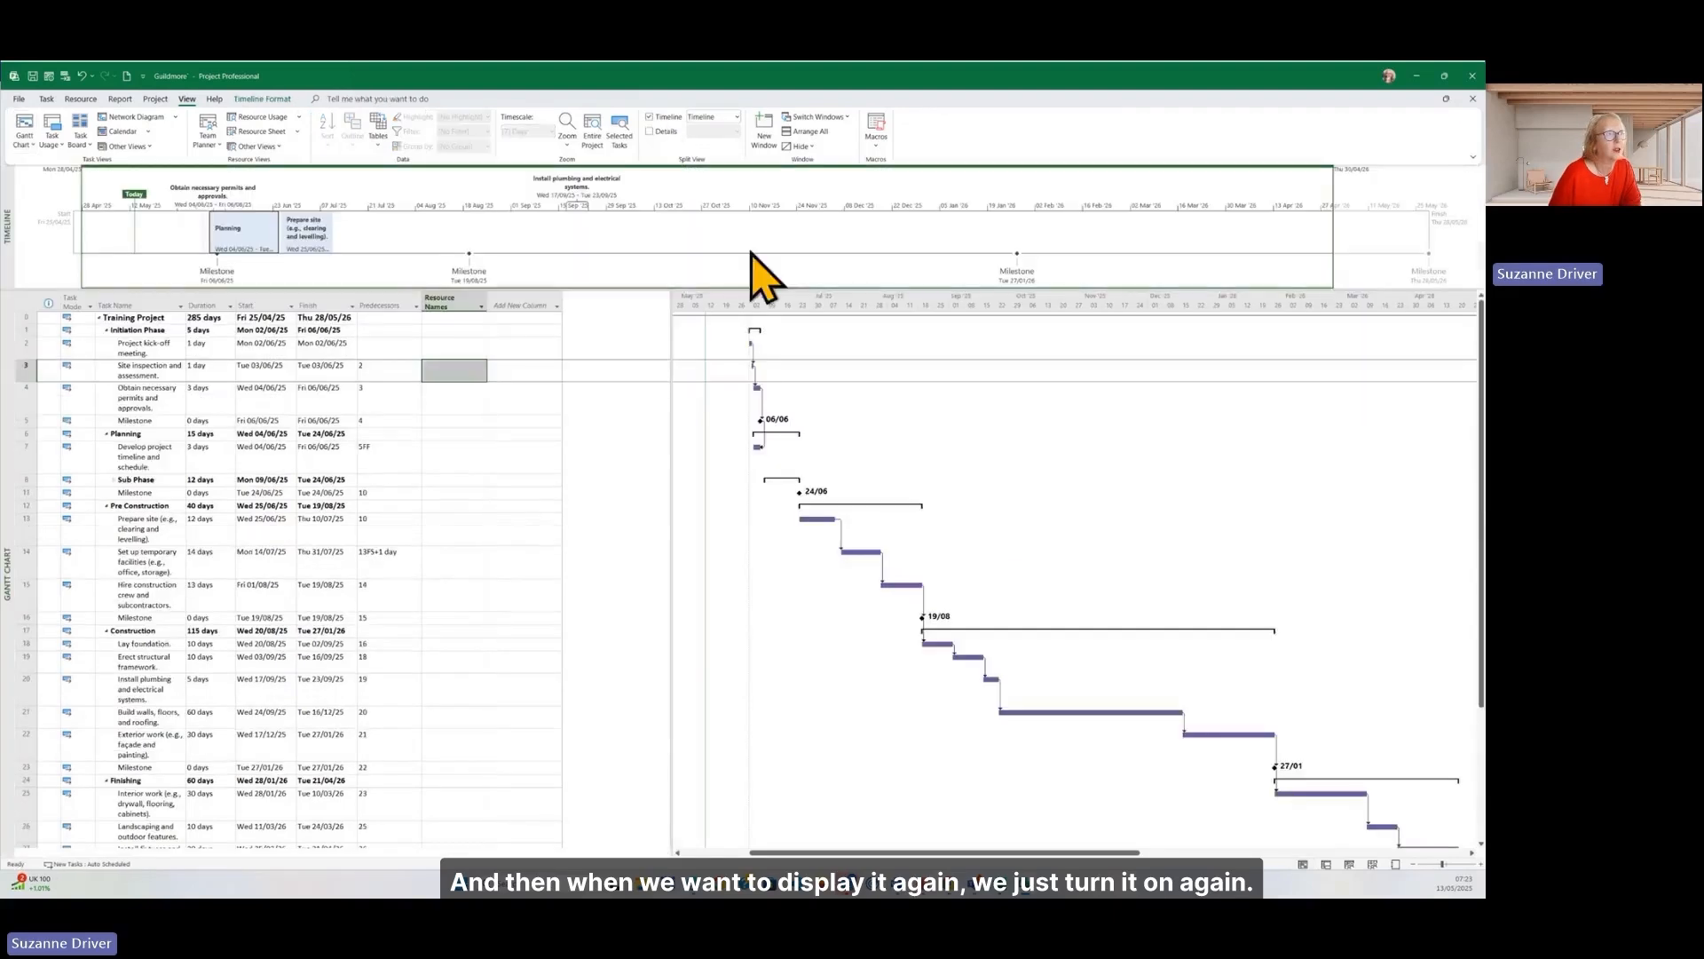